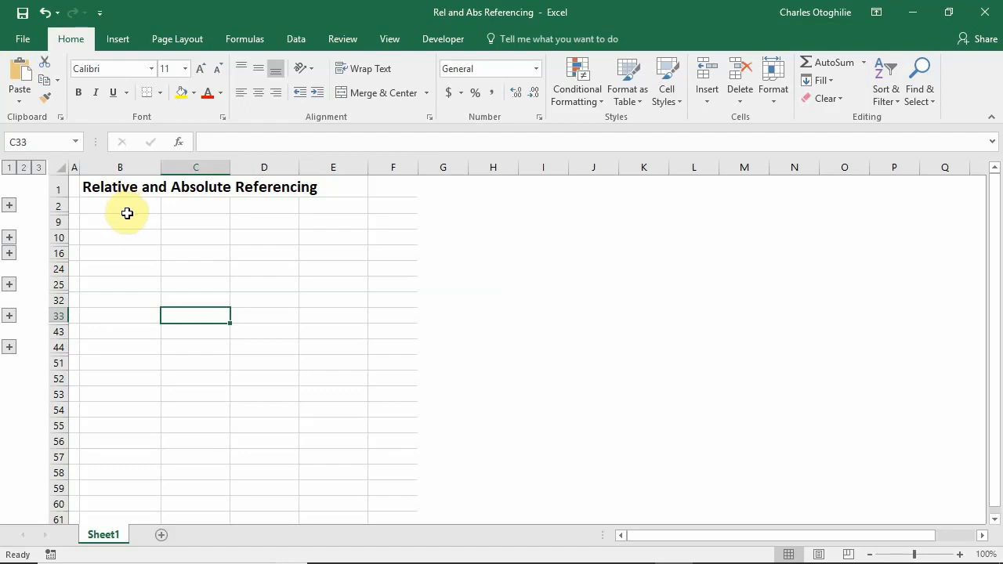
Expand the collapsed group of rows 3 to 8 and review the values in rows 6 and 7 across columns B to E.
left_click(10, 206)
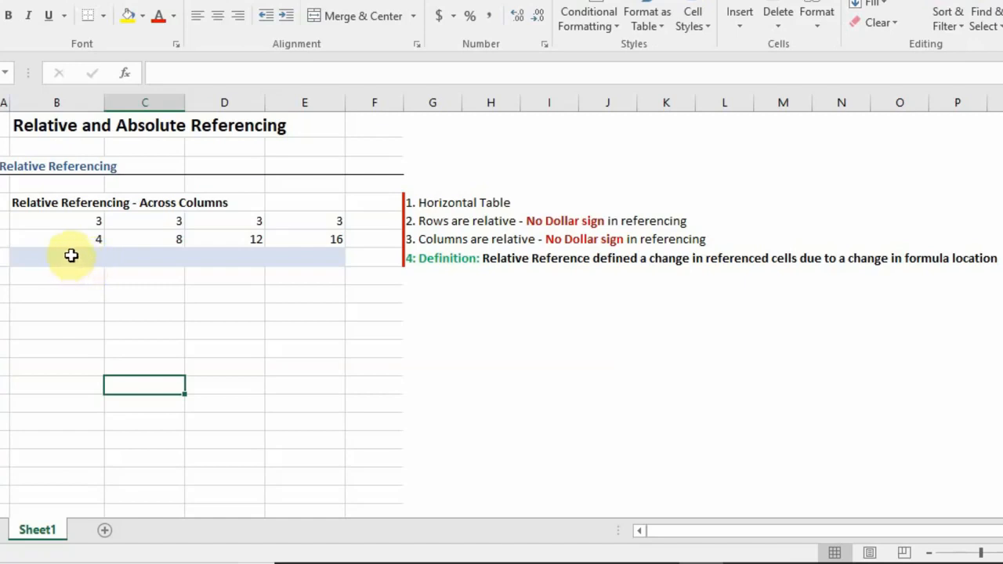
left_click_drag(73, 221, 295, 226)
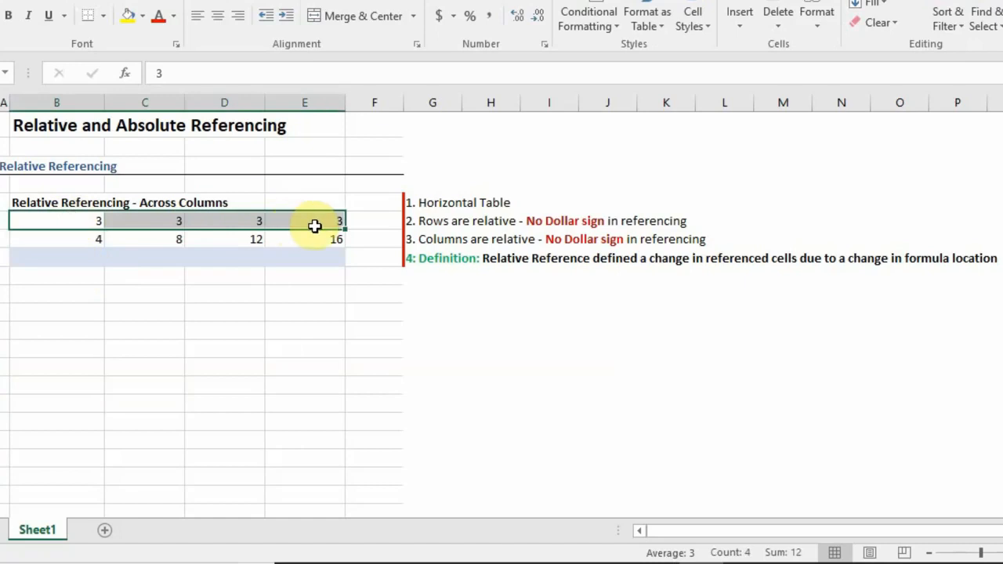
left_click(62, 221)
left_click_drag(110, 222, 310, 226)
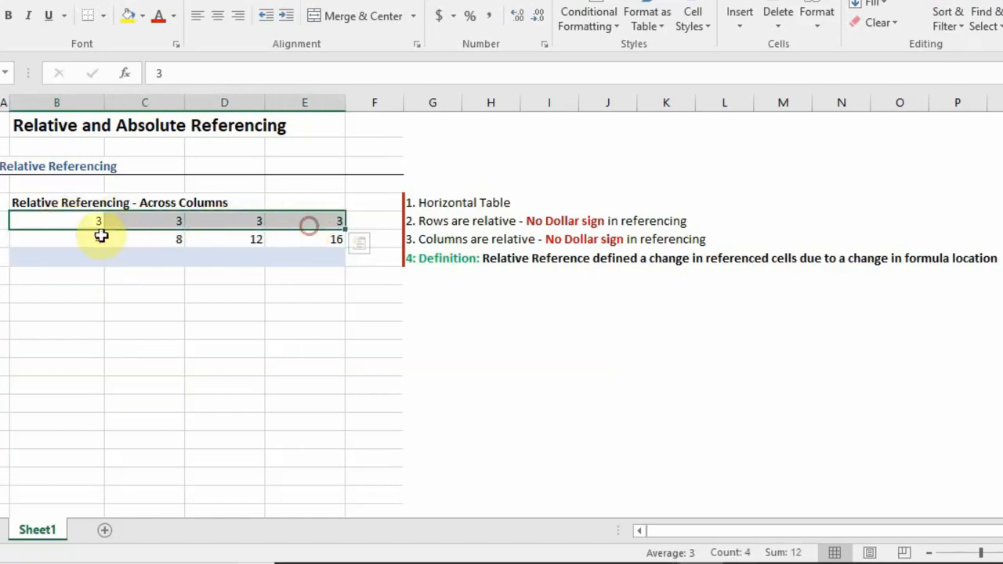
left_click(83, 218)
left_click(146, 221)
left_click(214, 223)
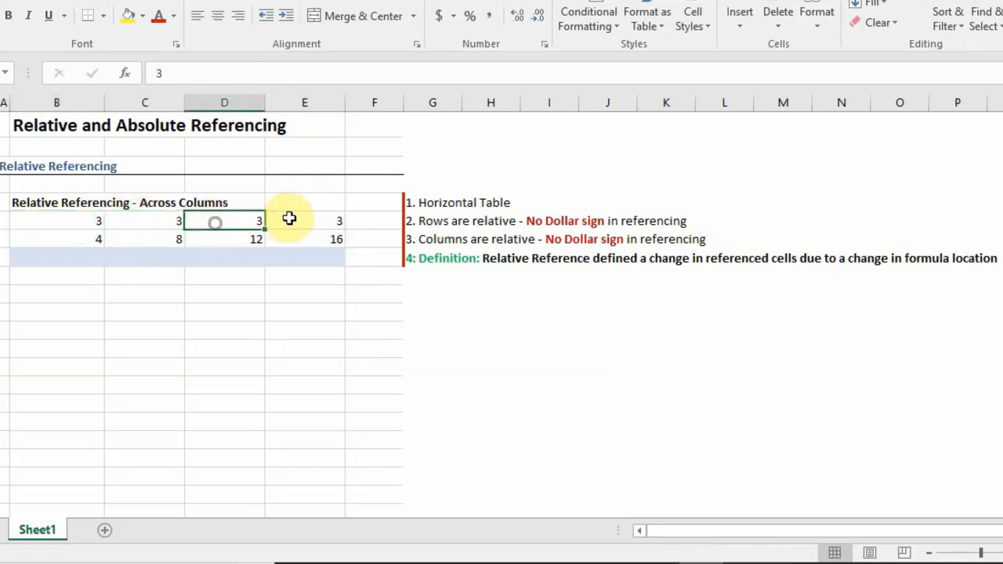
left_click(296, 220)
left_click_drag(69, 219, 341, 222)
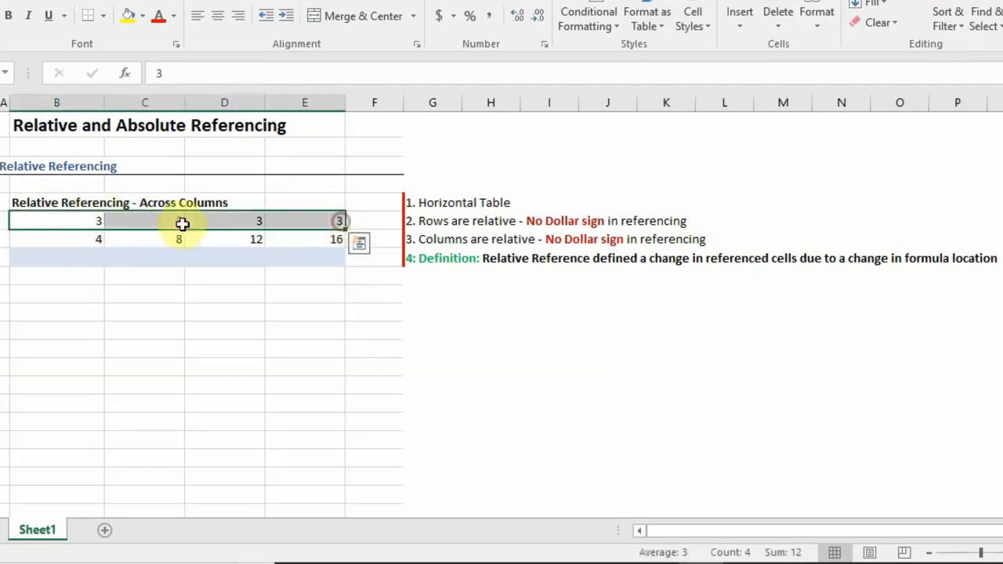
left_click(112, 241)
left_click_drag(89, 238, 145, 239)
left_click_drag(286, 248, 331, 238)
Enter the relative formula =B6*B7 in cell B8 to multiply the two values above it.
left_click(81, 258)
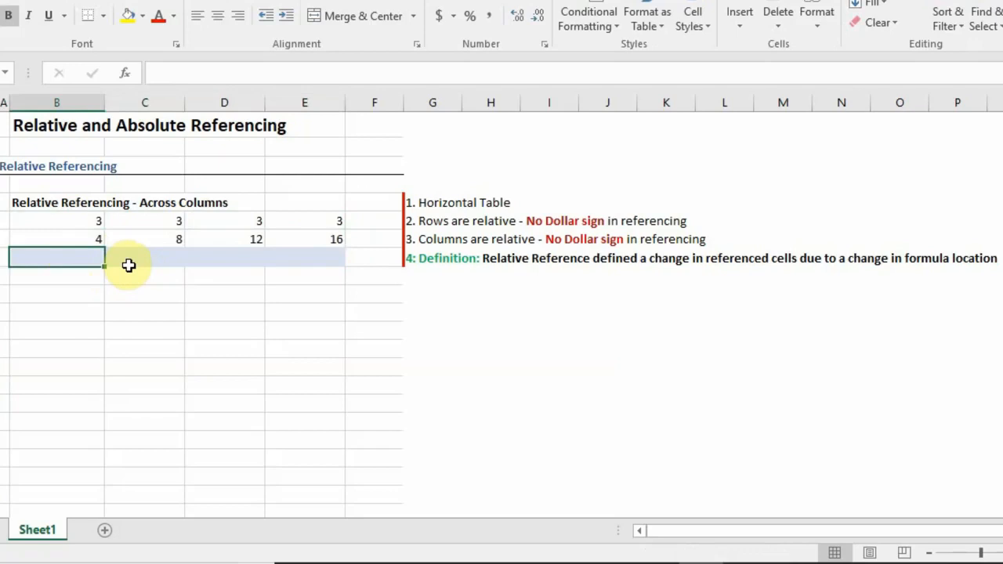
type("=")
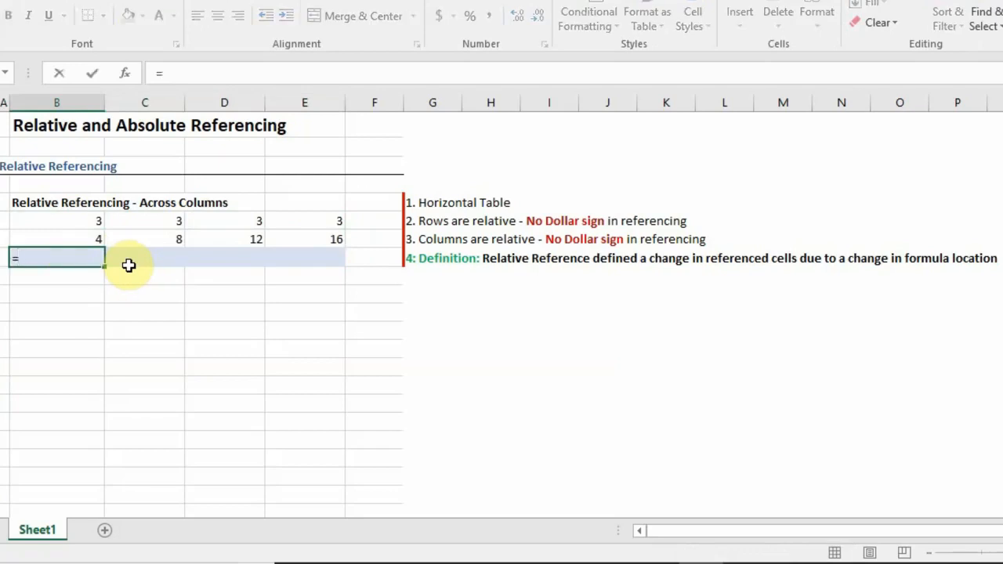
key("Up")
key("Up")
key("Up")
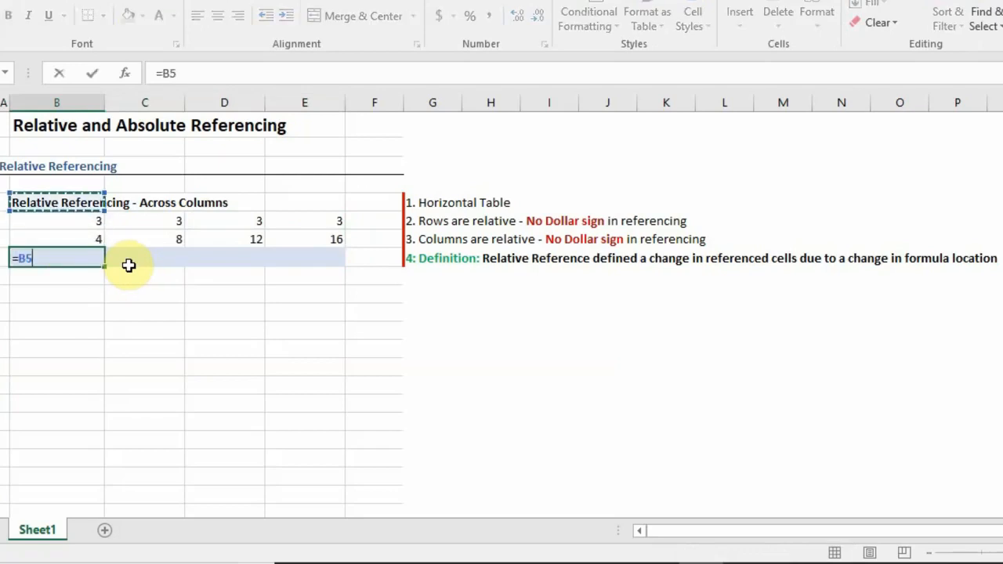
key("Down")
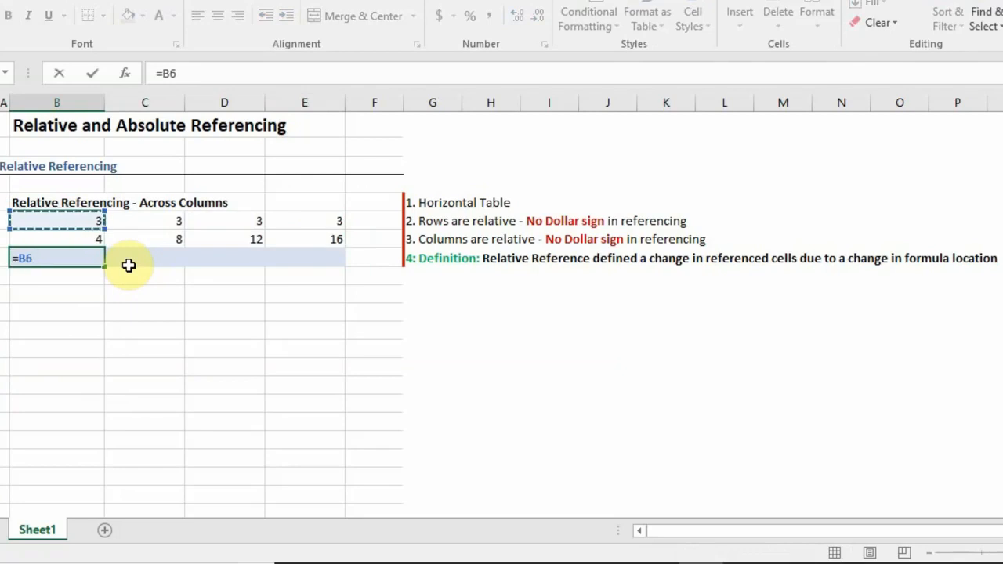
type("*")
key("Up")
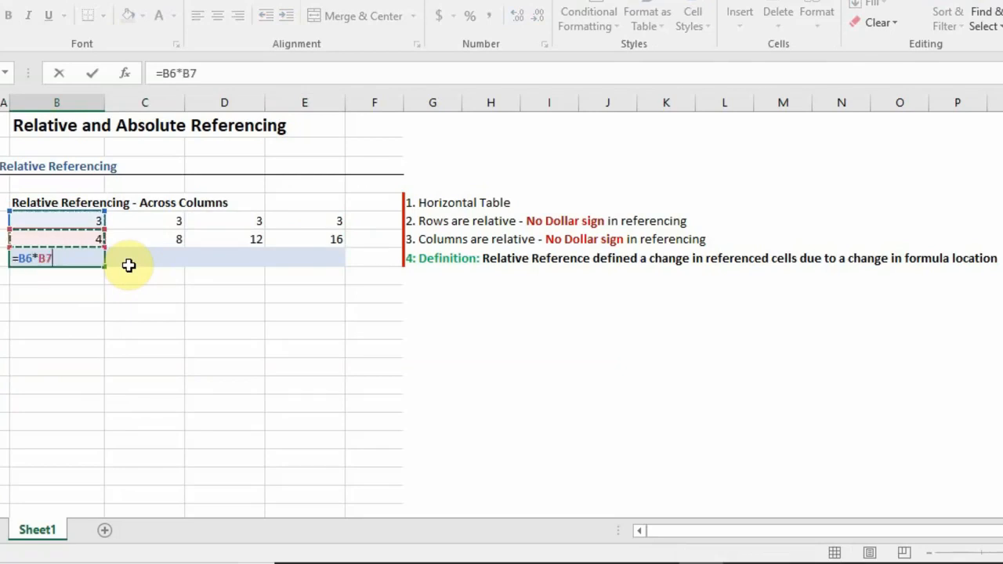
key("Return")
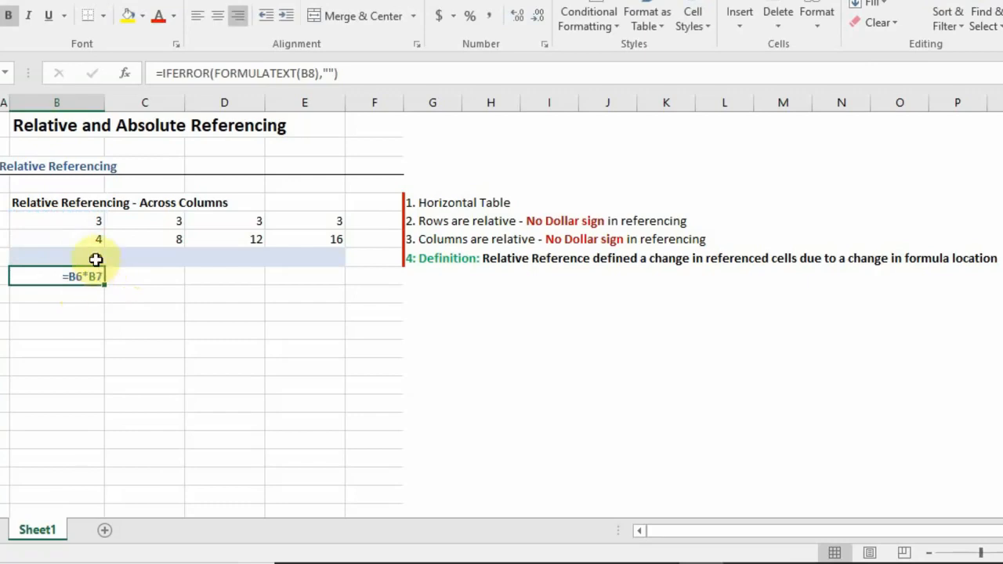
Compare the formula in B8 with the formula-text cell B9 and check the referenced rows 6 and 7.
left_click(93, 259)
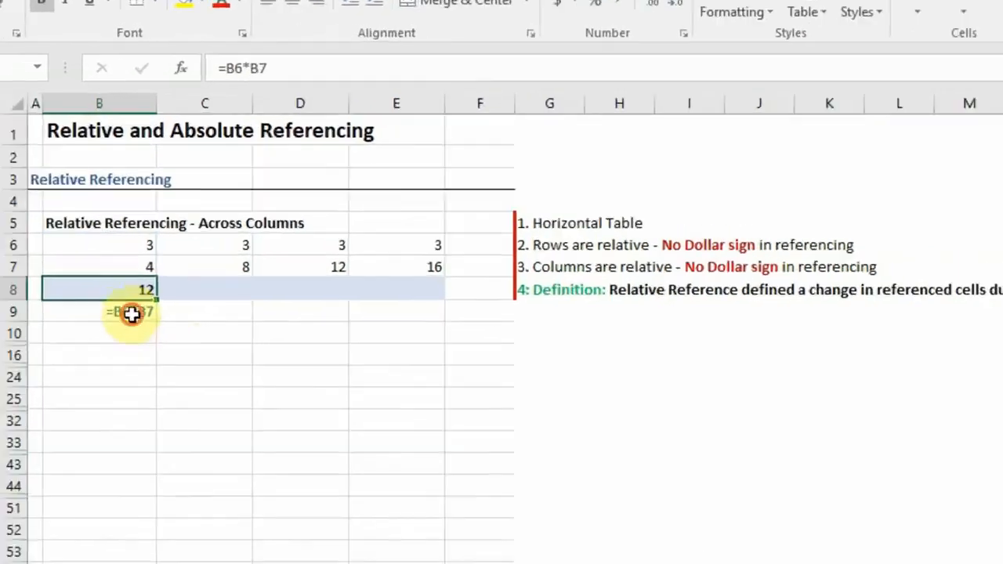
left_click(84, 276)
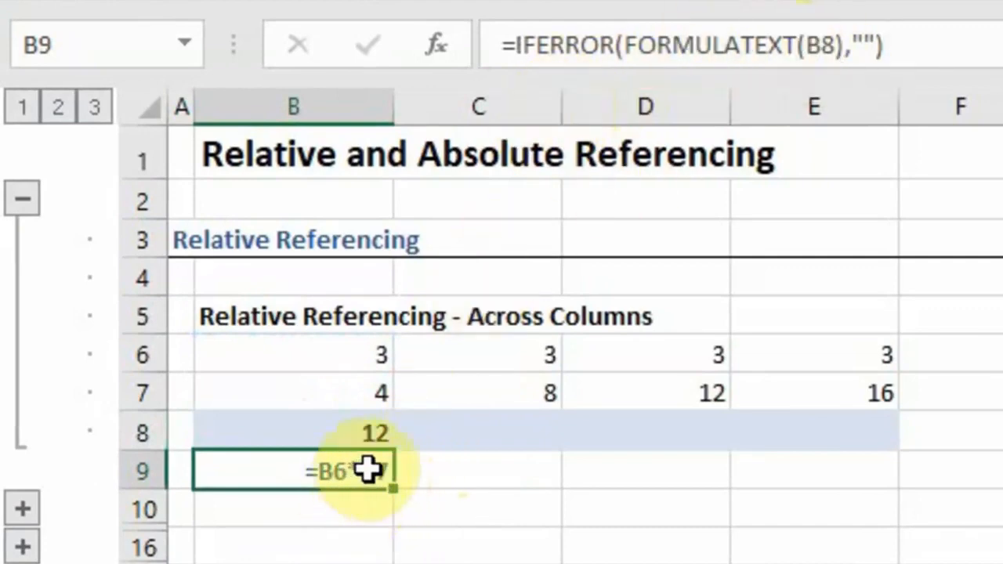
left_click(363, 432)
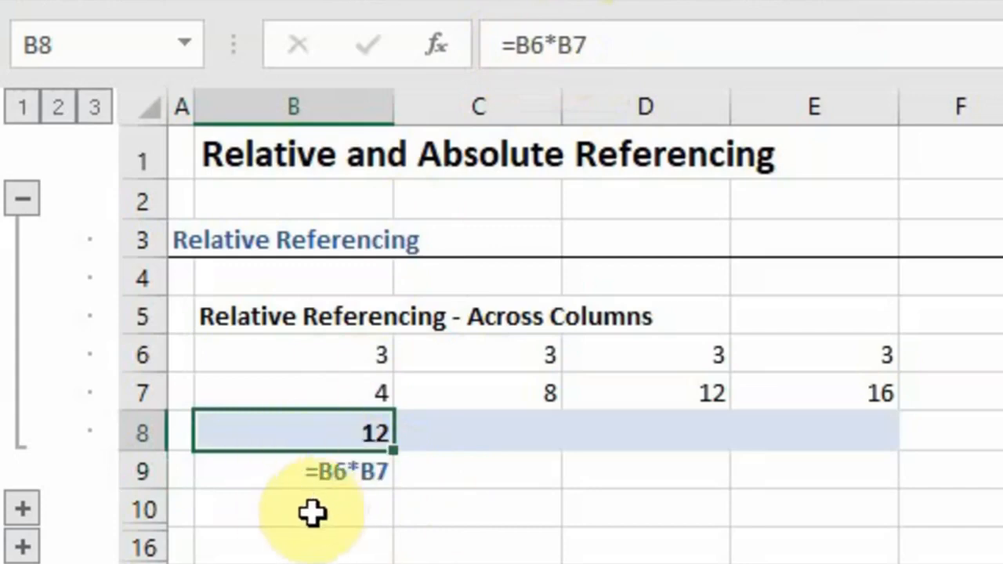
left_click(342, 478)
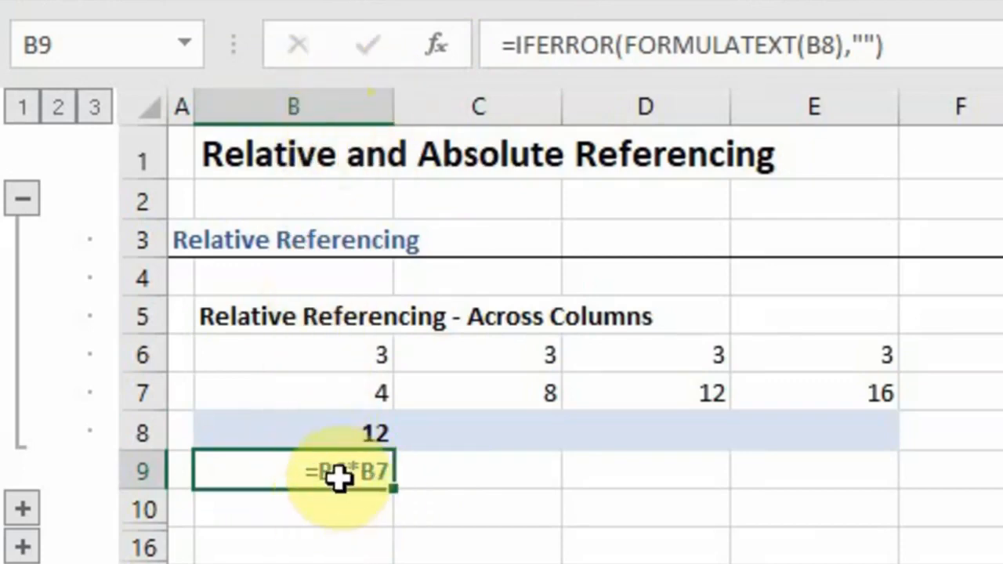
left_click(139, 350)
left_click(141, 393)
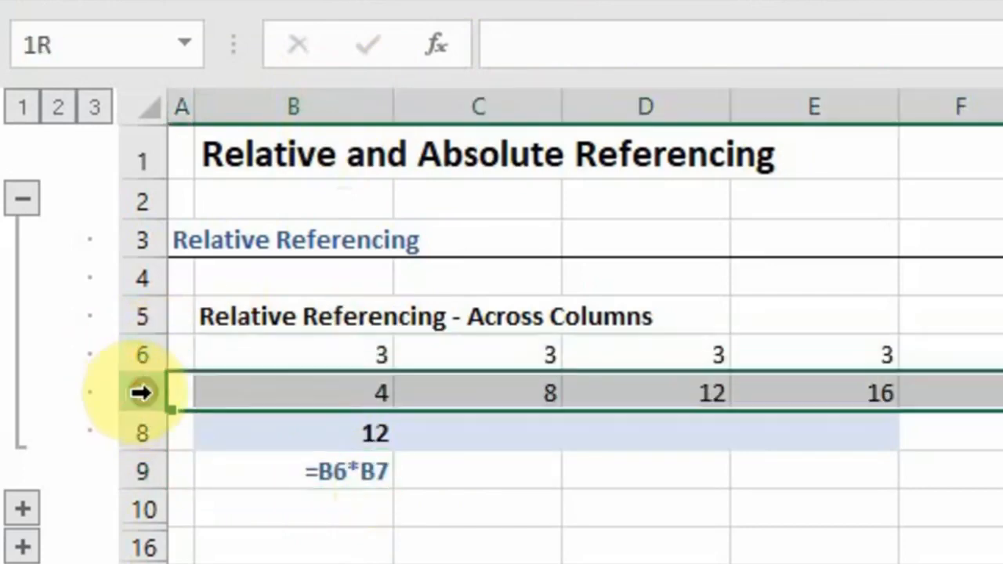
left_click(251, 363)
Fill the formula in B8 across to E8.
left_click(264, 425)
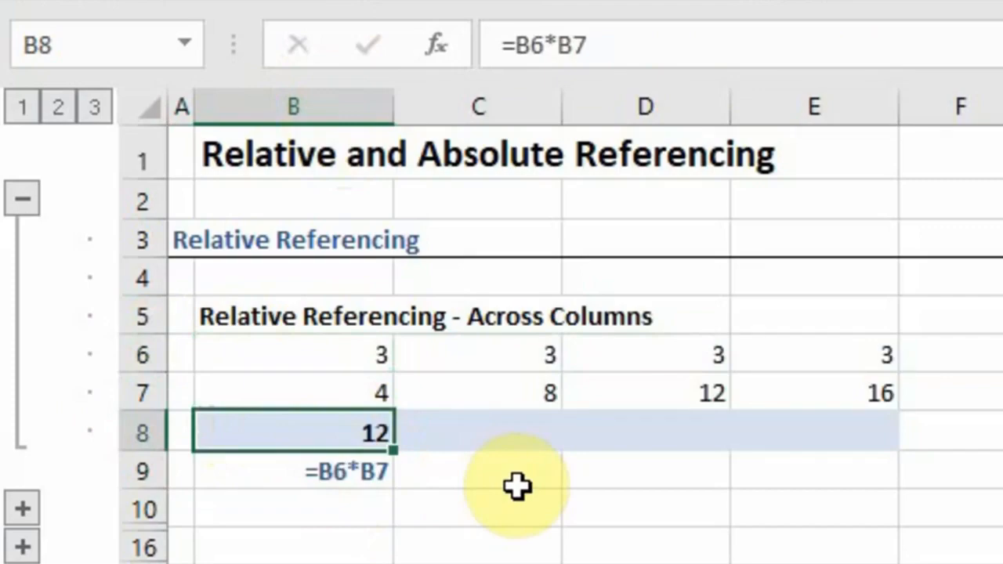
key("shift+Right")
key("shift+Right")
key("shift+Right")
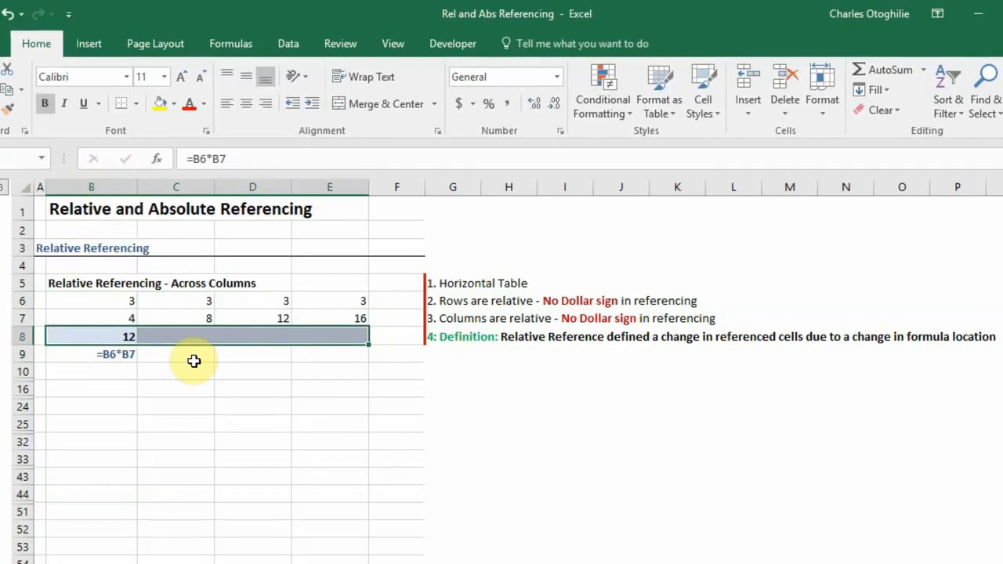
key("Left")
key("Right")
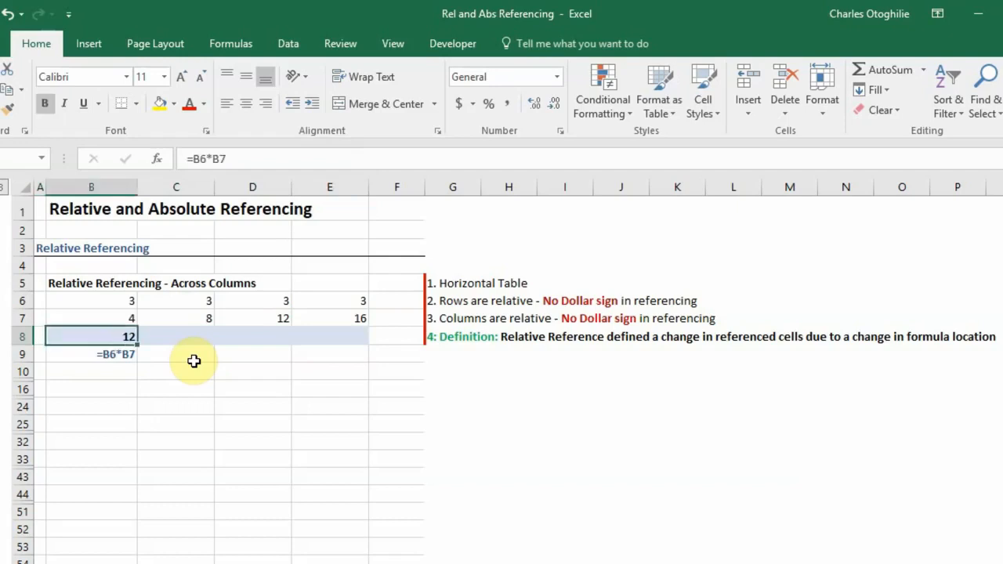
key("shift+Right")
key("shift+Right")
key("shift+Right")
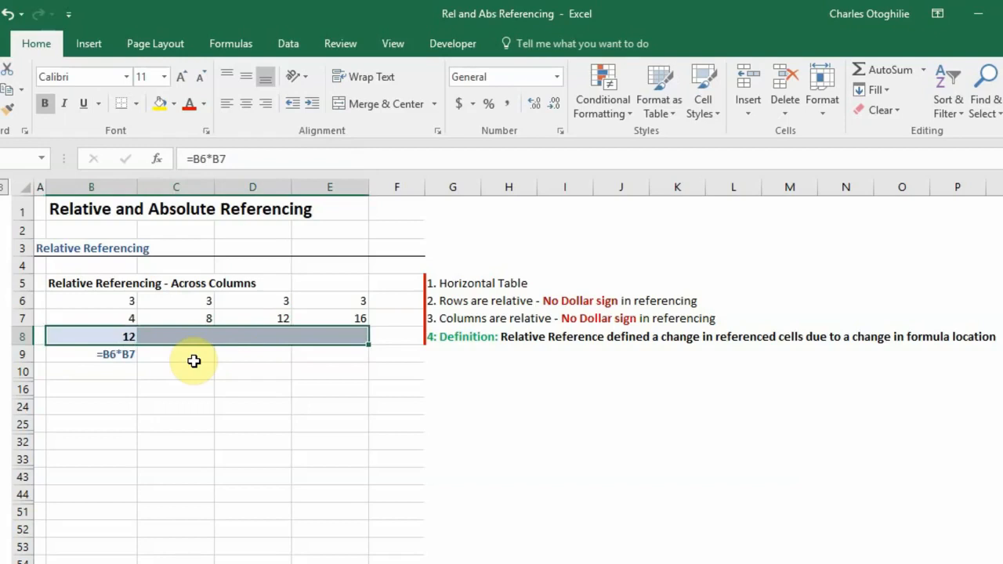
key("ctrl+r")
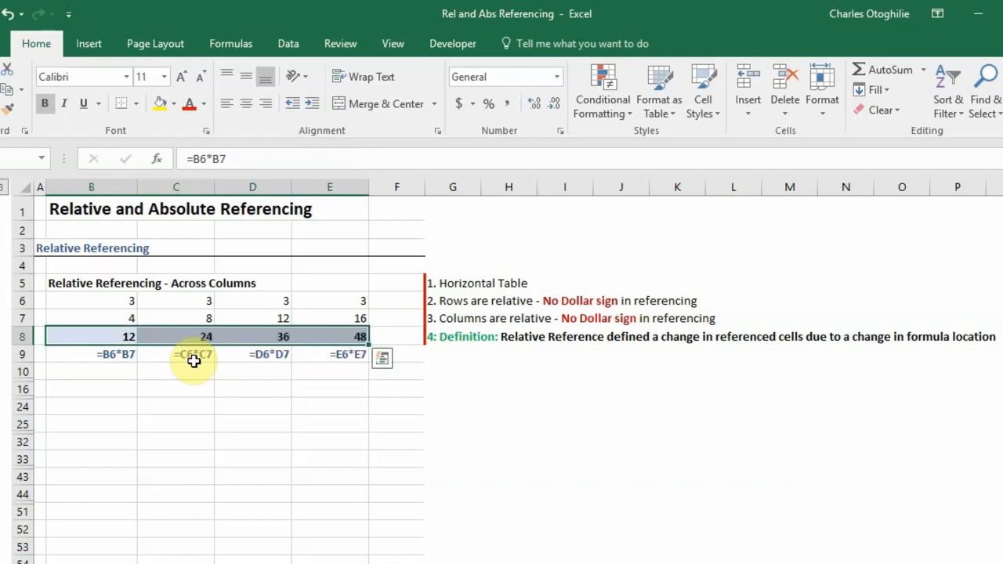
Examine the formulas in B8 through E8 to see how their column references change from cell to cell.
key("Down")
key("Up")
key("Up")
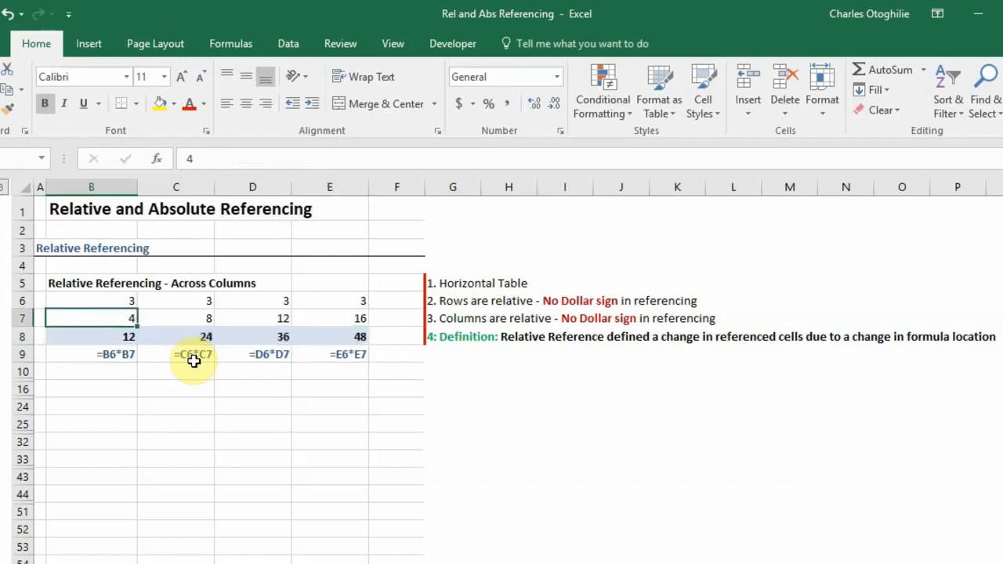
key("Down")
key("Down")
key("Up")
key("Right")
key("Right")
key("Right")
key("Right")
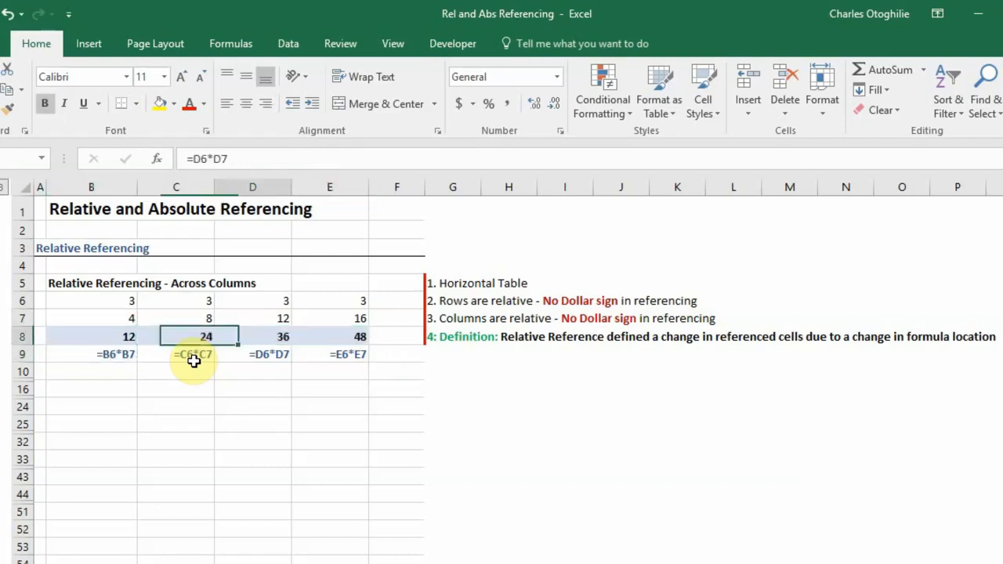
key("Left")
key("Left")
key("Left")
key("Left")
key("Left")
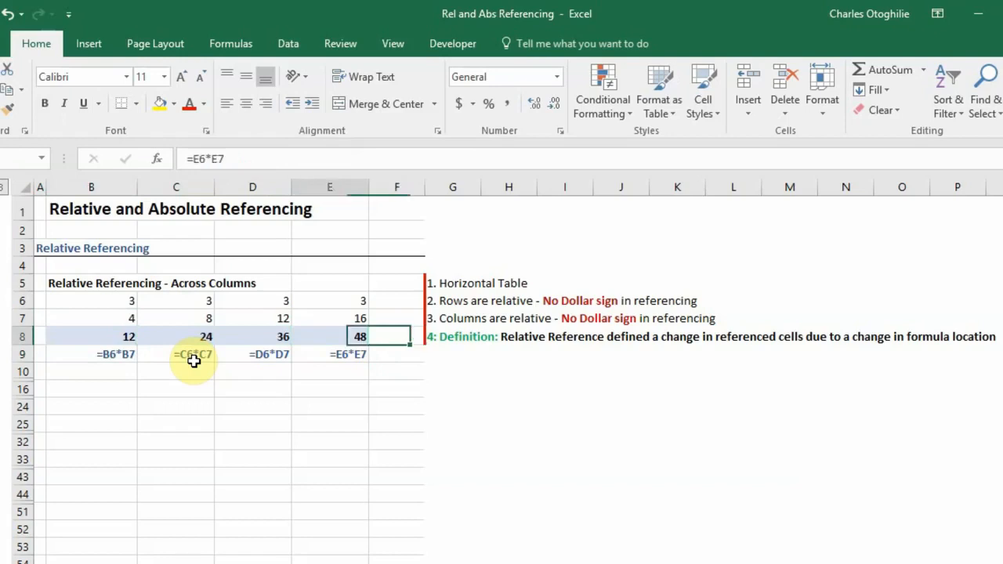
key("Right")
key("Right")
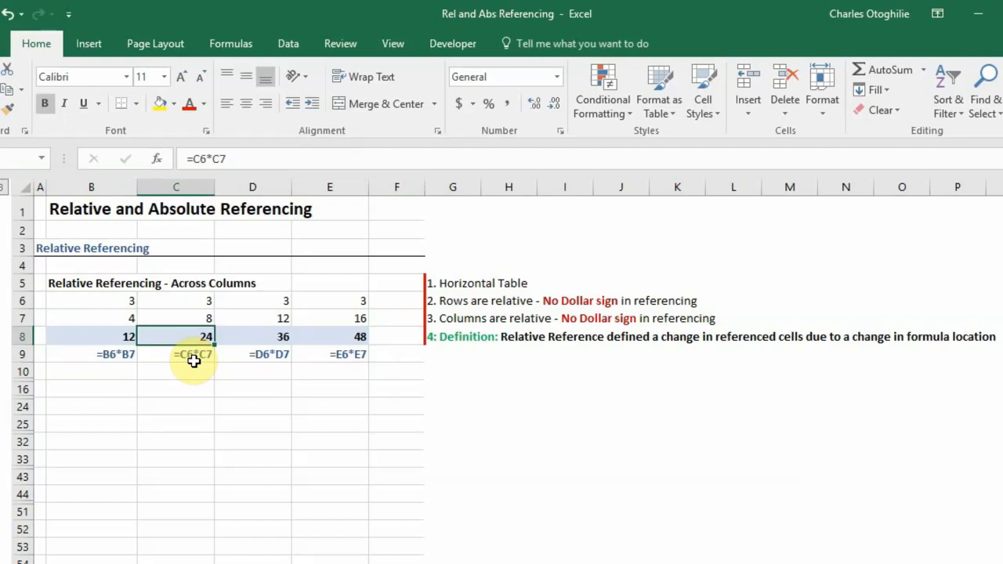
key("Right")
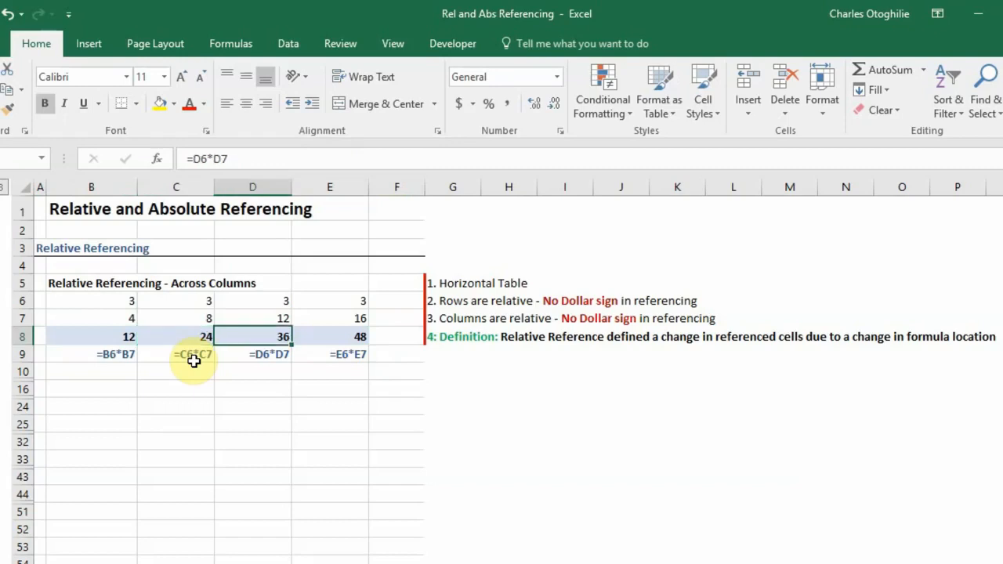
key("Right")
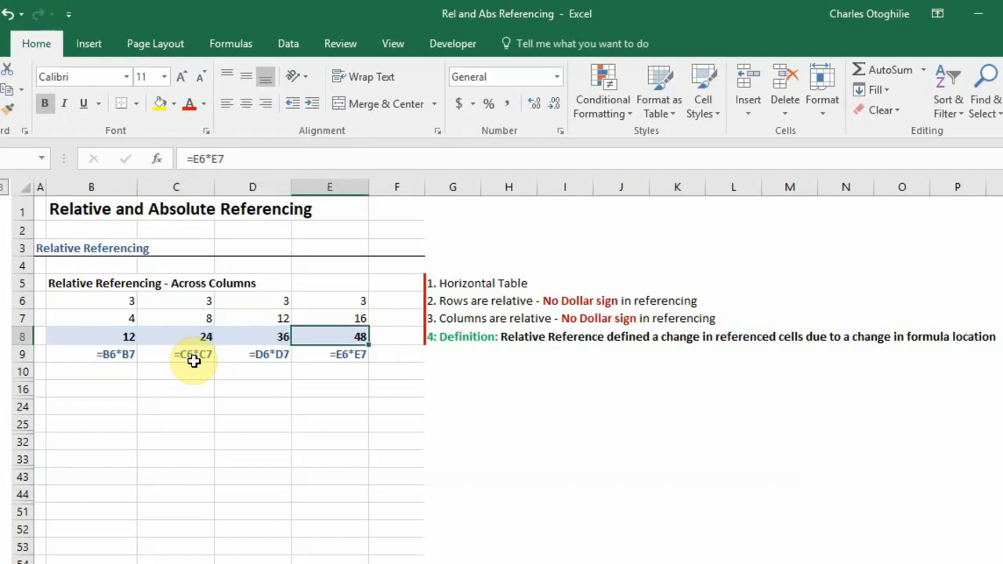
key("Left")
key("Left")
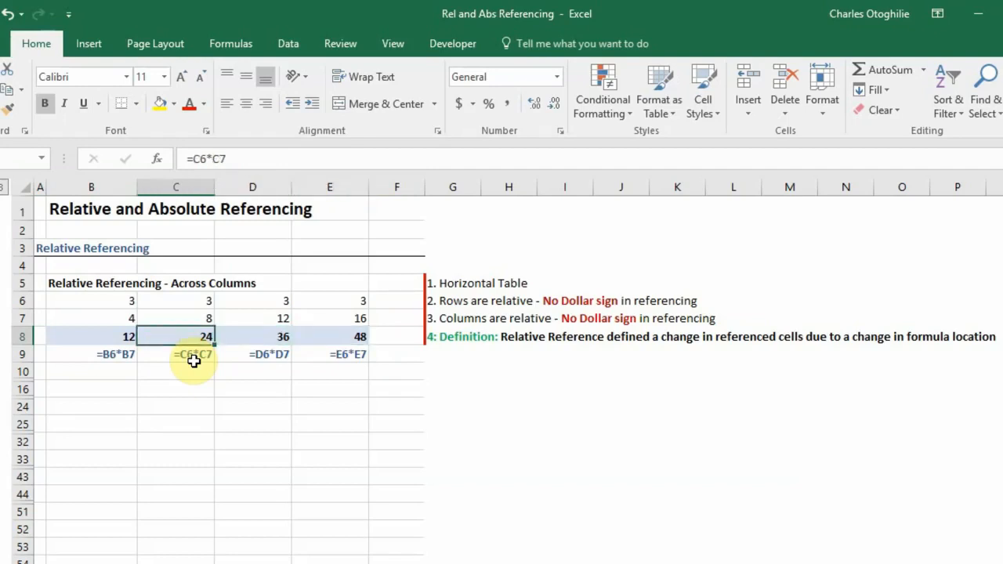
key("Left")
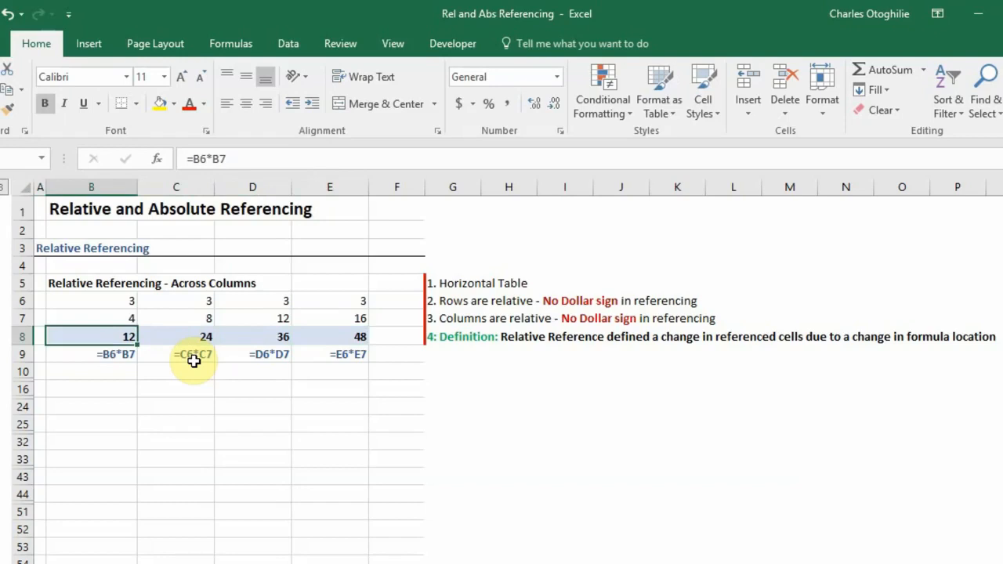
key("Right")
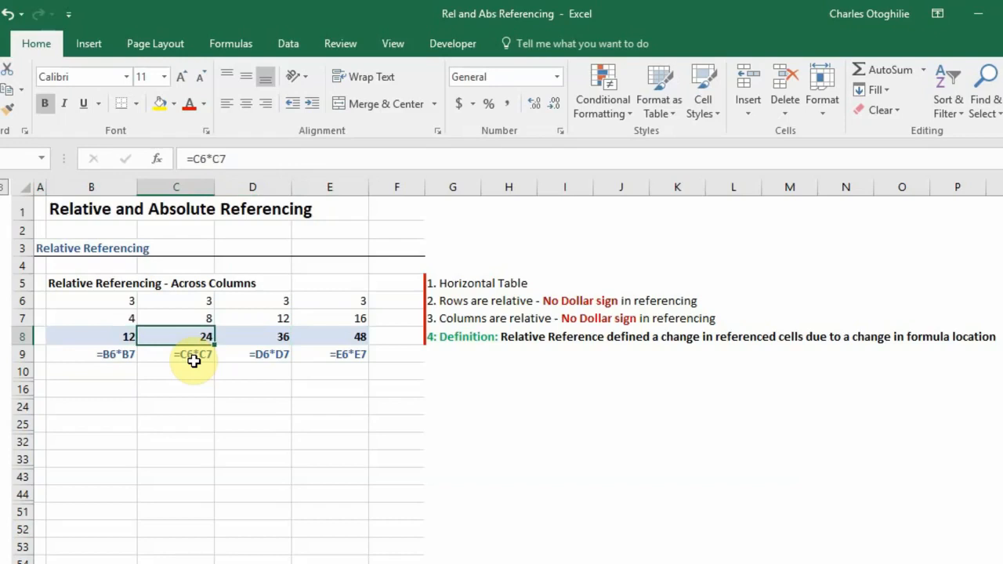
key("Left")
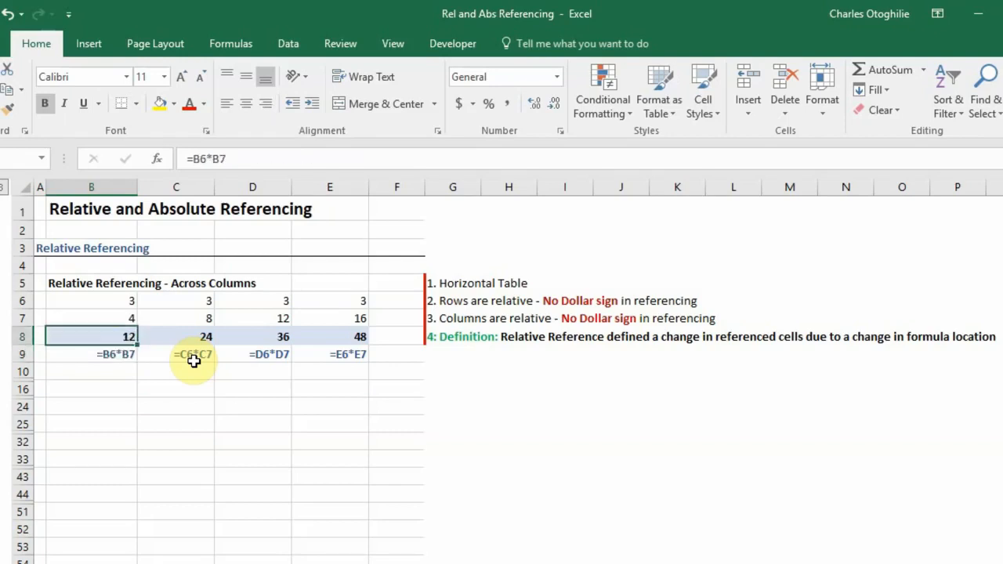
Inspect the highlighted source cells of the formula in B8, without changing it, and those of the formula in C8.
key("F2")
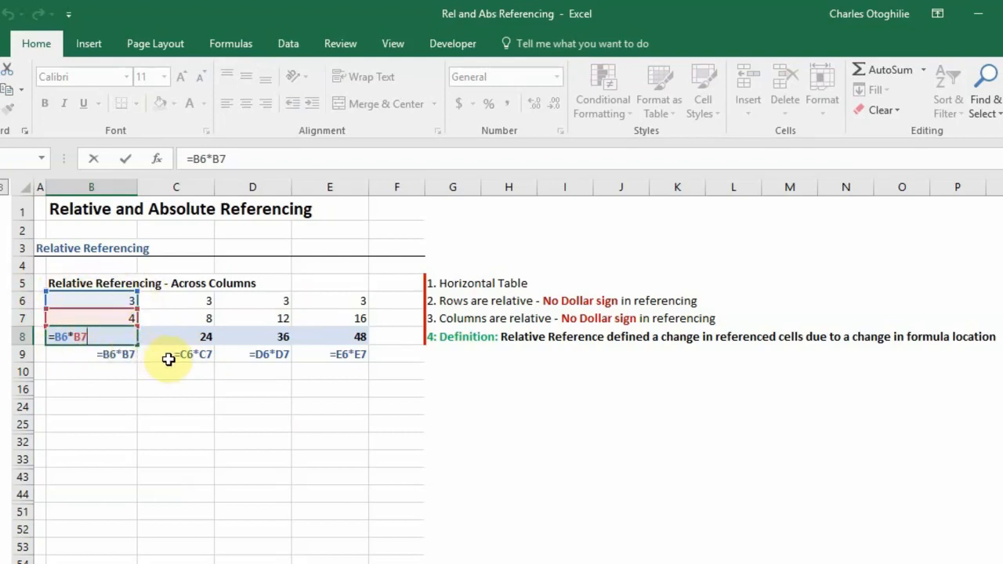
key("Escape")
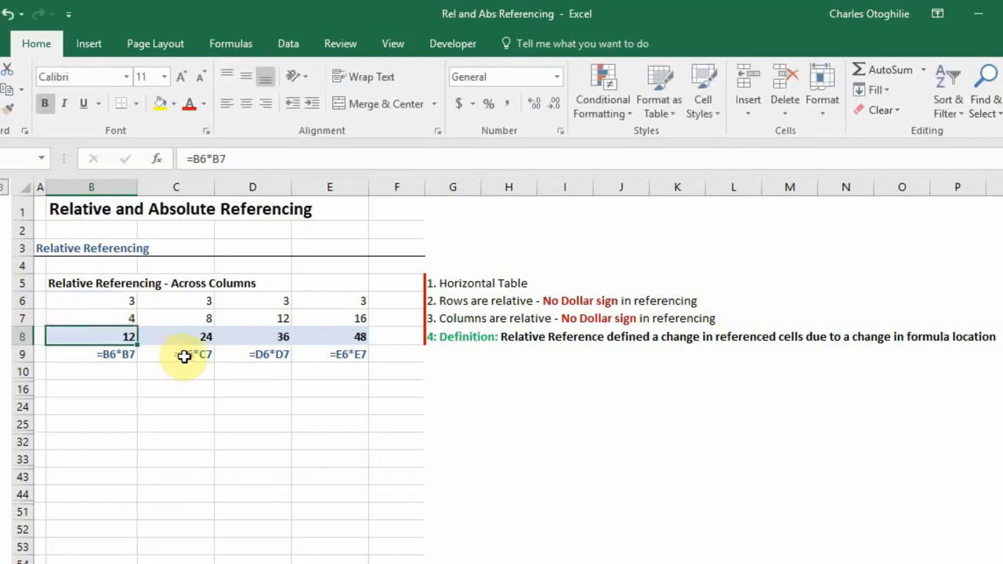
left_click(198, 337)
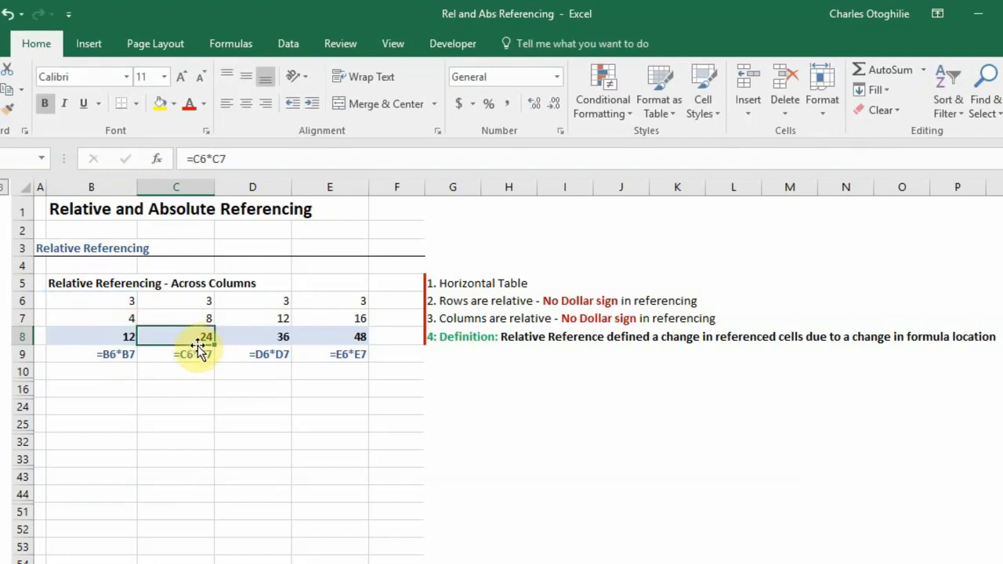
double_click(199, 338)
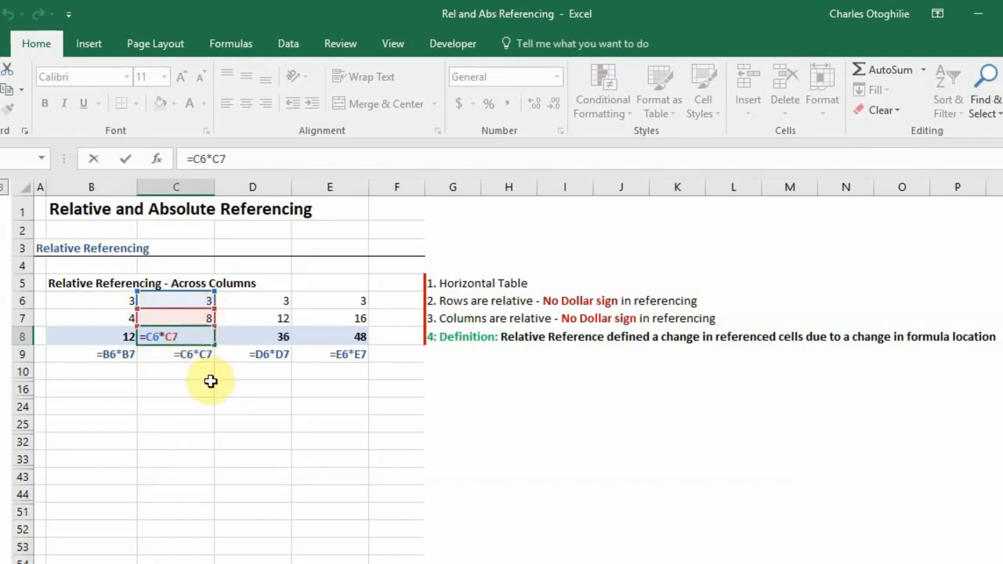
Leave the formula in C8 unchanged and compare the formulas in C8, D8 and E8 with the formula text in D9.
left_click_drag(201, 371, 199, 381)
left_click(206, 338)
left_click(263, 353)
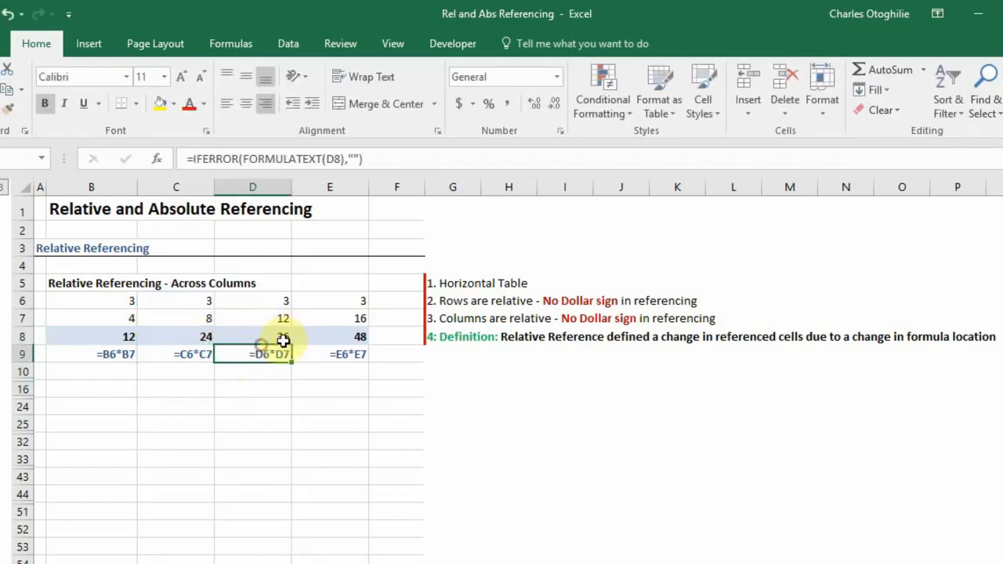
left_click(267, 338)
left_click(328, 339)
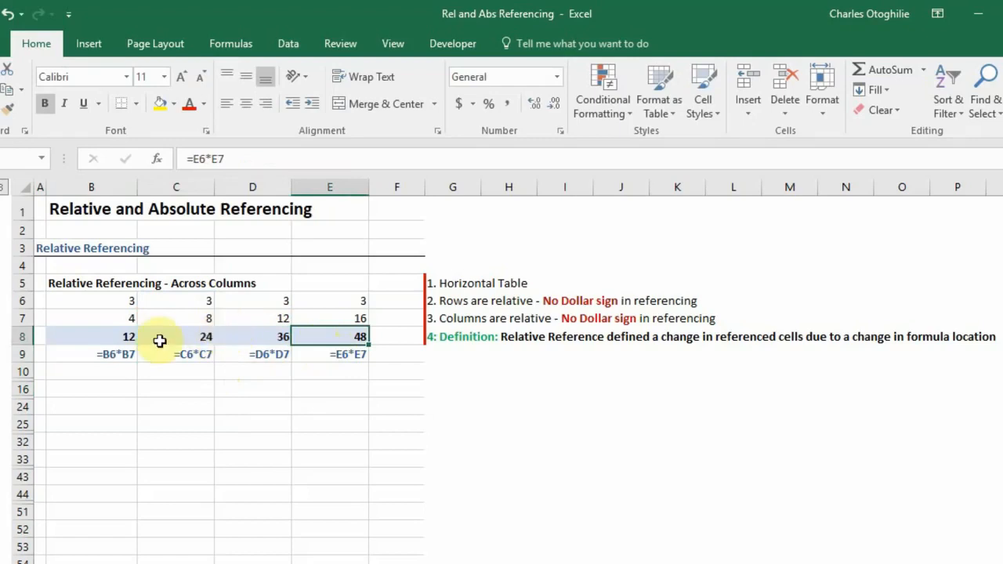
Fill the formula in B8 across to E8 again and check the copied formula in E8.
left_click(131, 339)
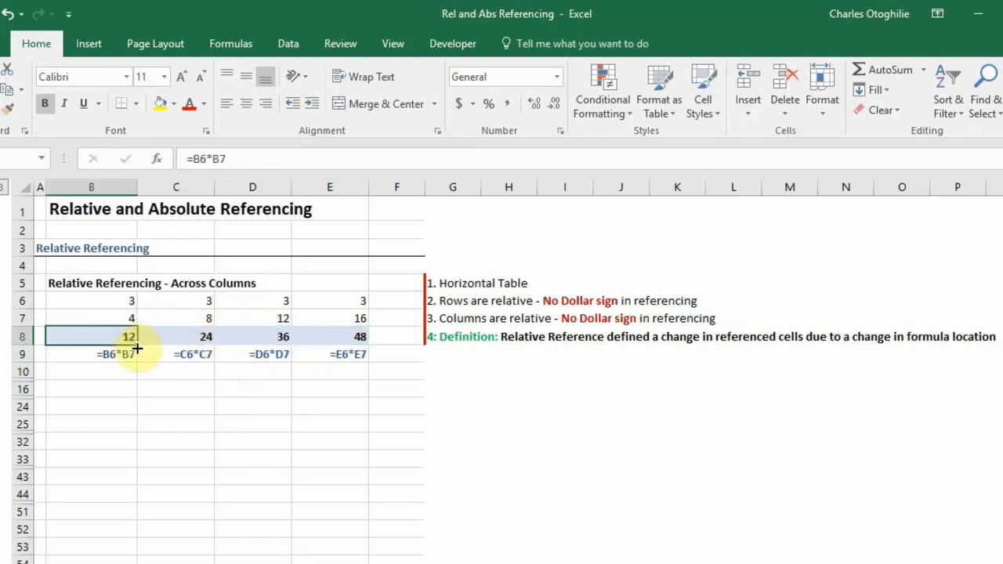
left_click_drag(138, 348, 340, 351)
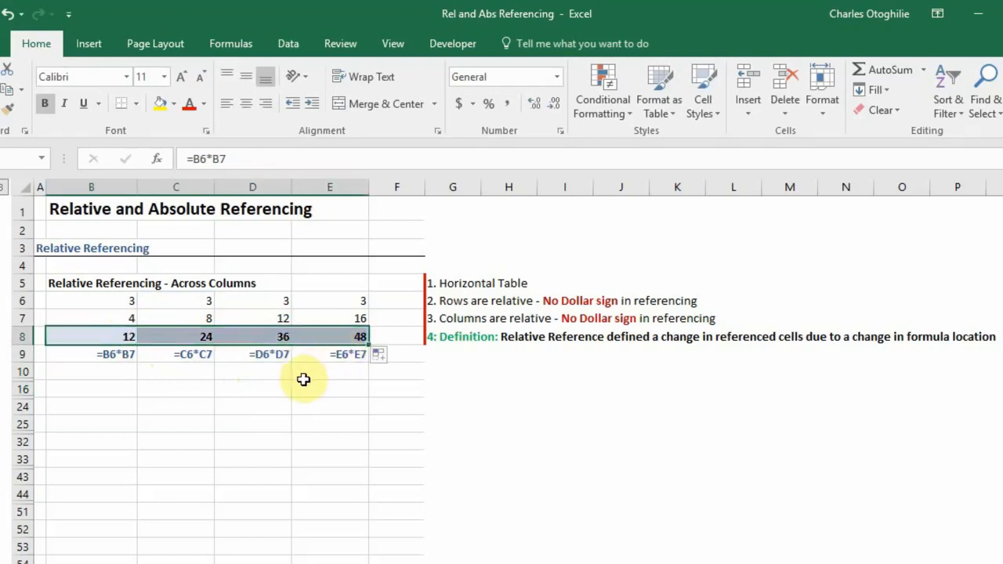
left_click(298, 378)
left_click(350, 336)
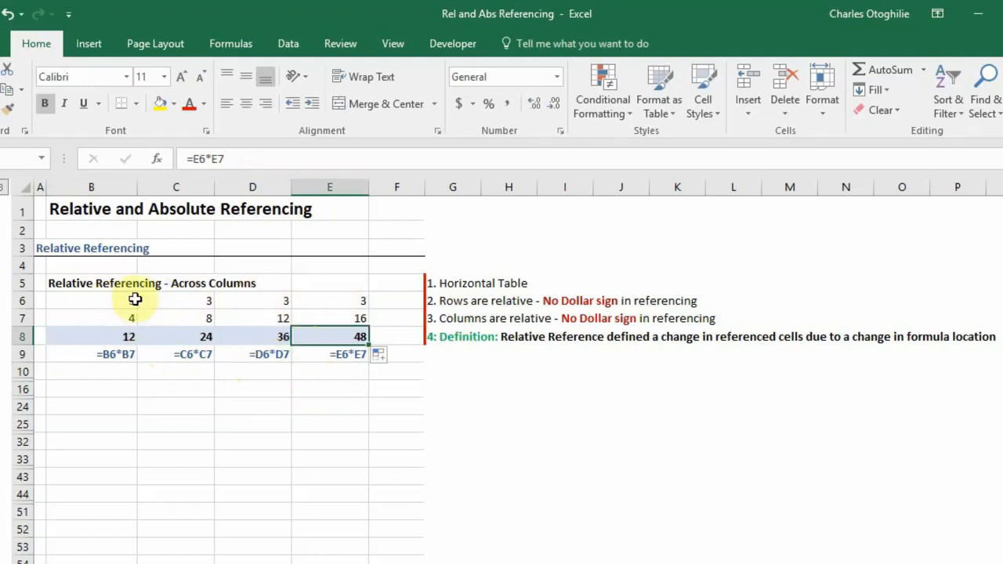
Examine the horizontal table B6:E8 and its row 6 cells against the note that columns are relative without dollar signs.
left_click_drag(94, 300, 315, 342)
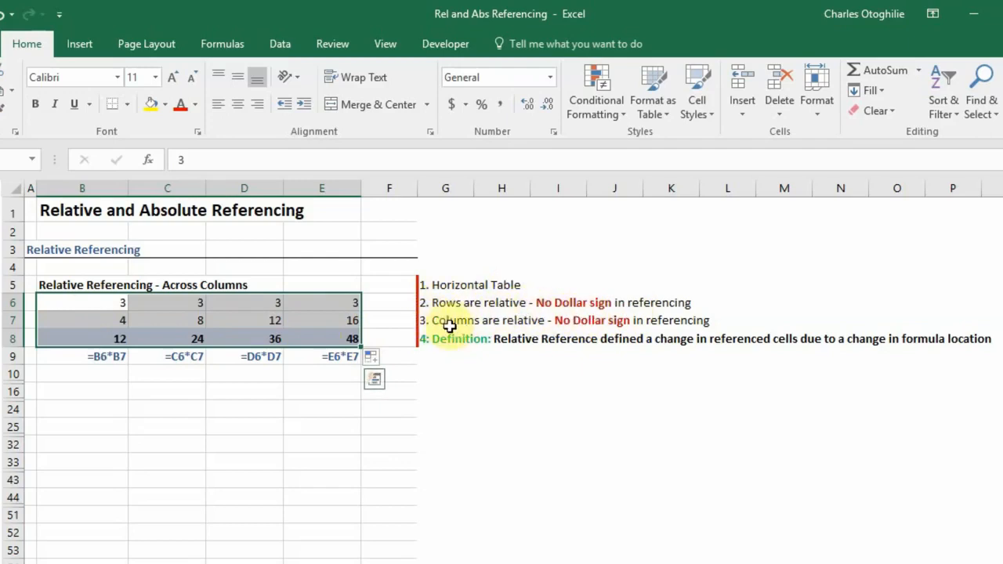
left_click_drag(459, 324, 653, 325)
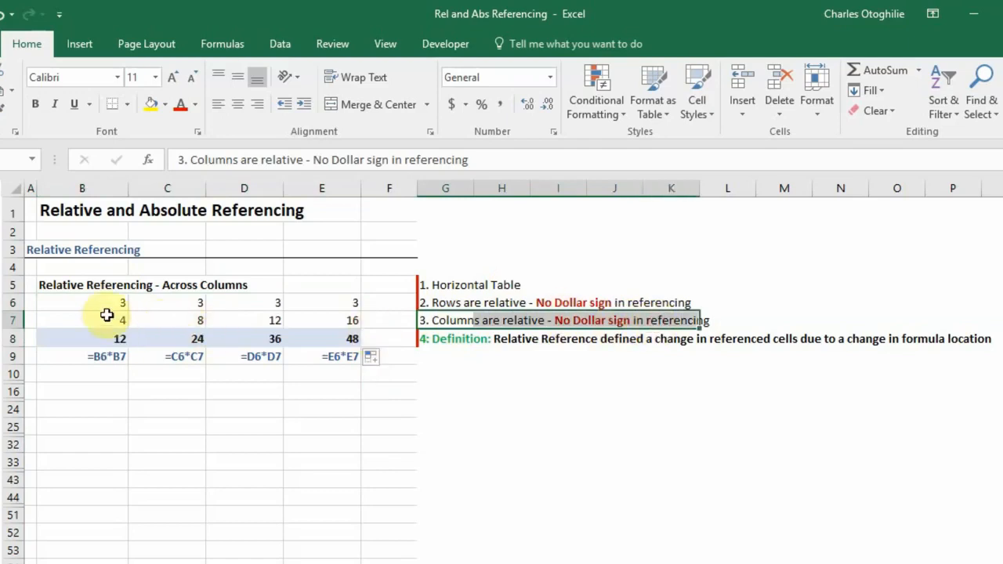
left_click_drag(110, 302, 347, 345)
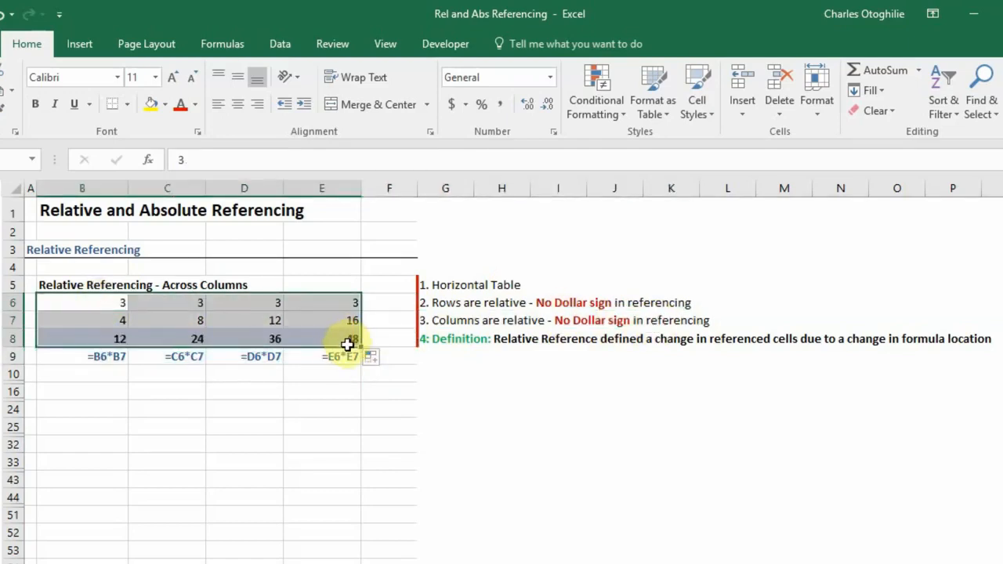
left_click(231, 320)
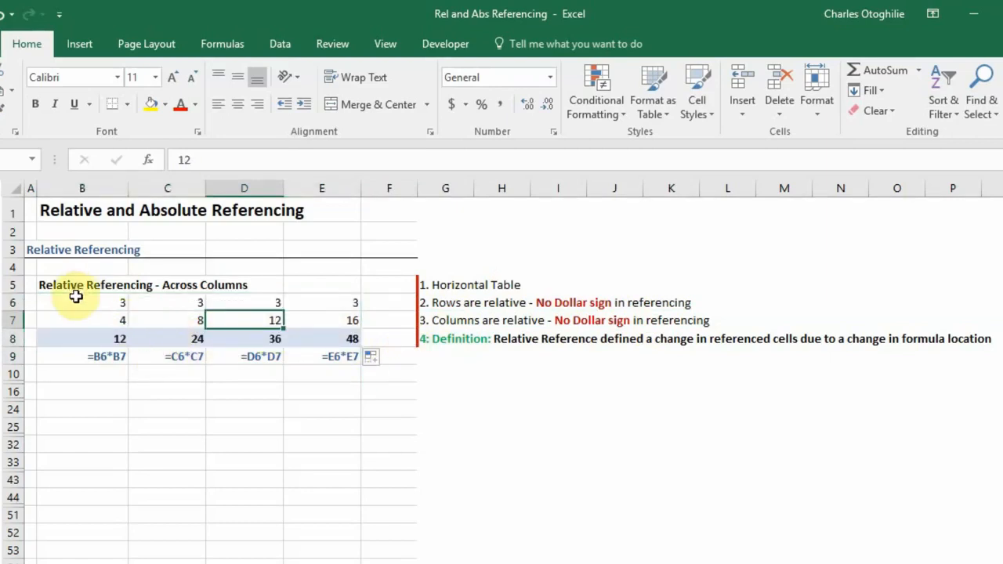
left_click_drag(75, 296, 314, 302)
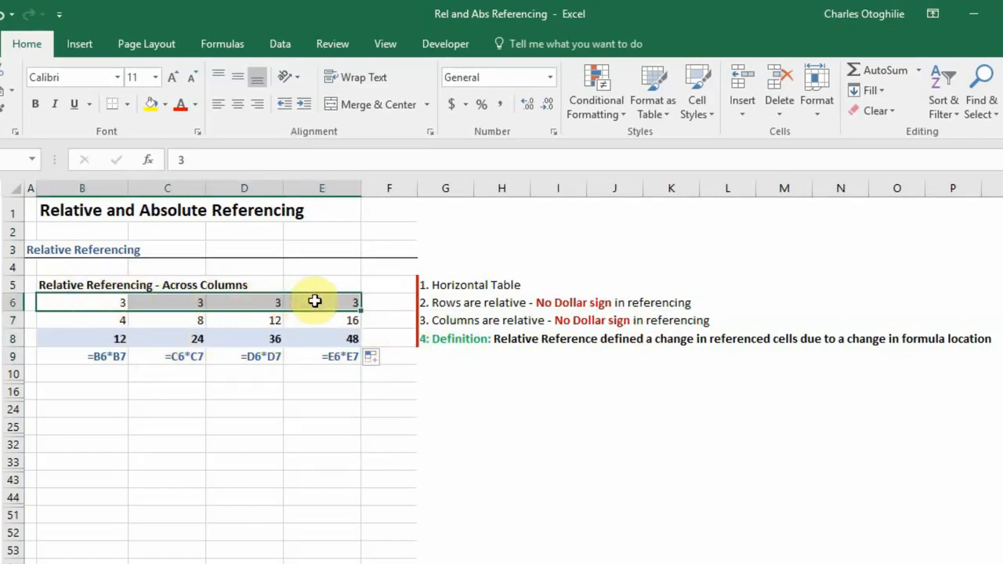
left_click(112, 305)
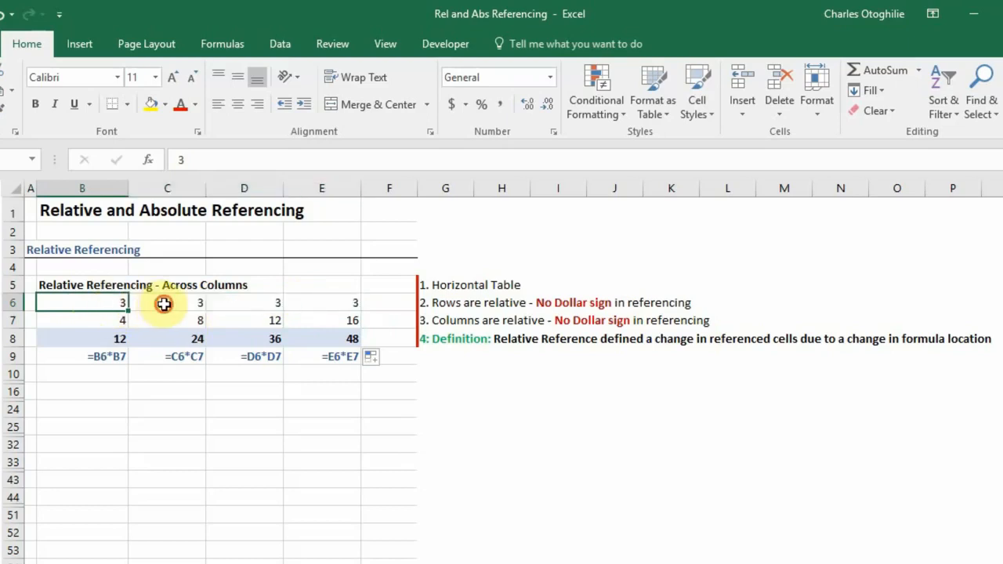
left_click(188, 306)
left_click(234, 305)
left_click(303, 306)
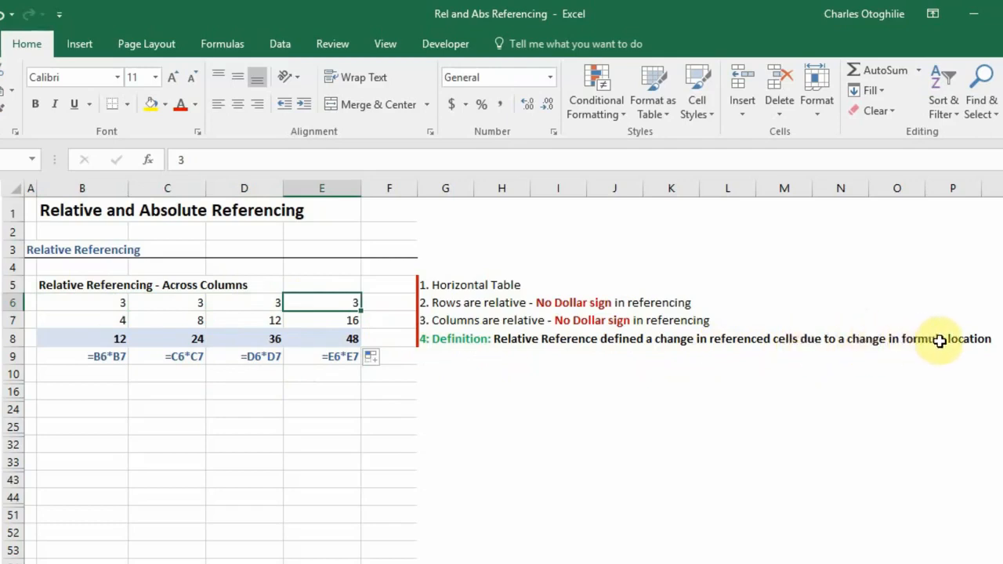
Fill the formula in B8 into C8 and show the source cells highlighted for the copied formula.
left_click(99, 337)
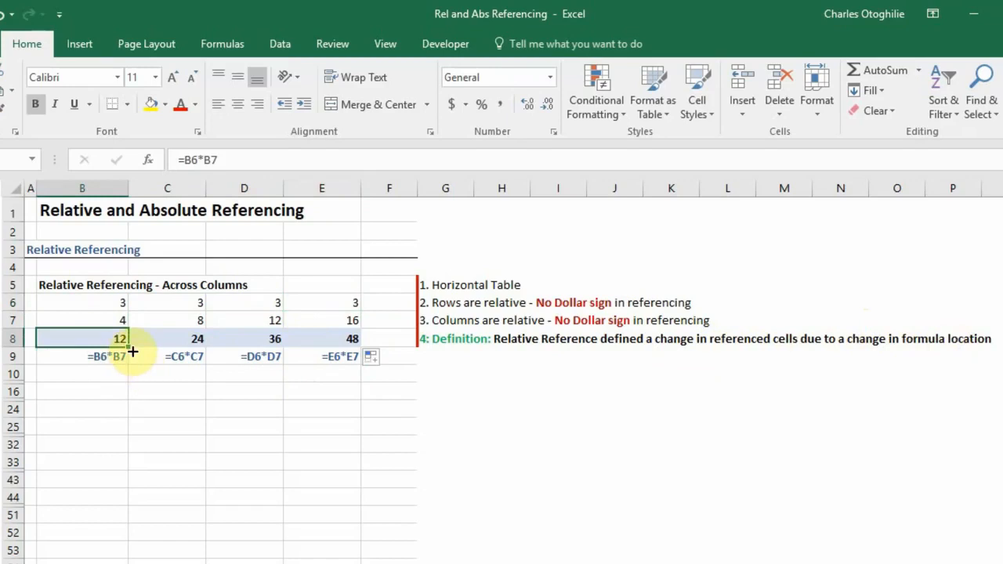
left_click(167, 337)
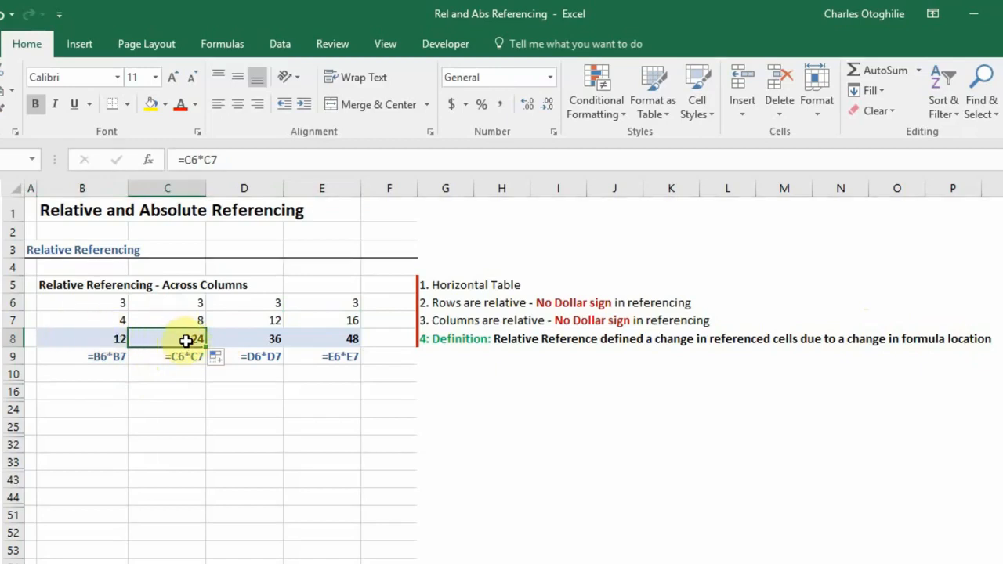
left_click(198, 160)
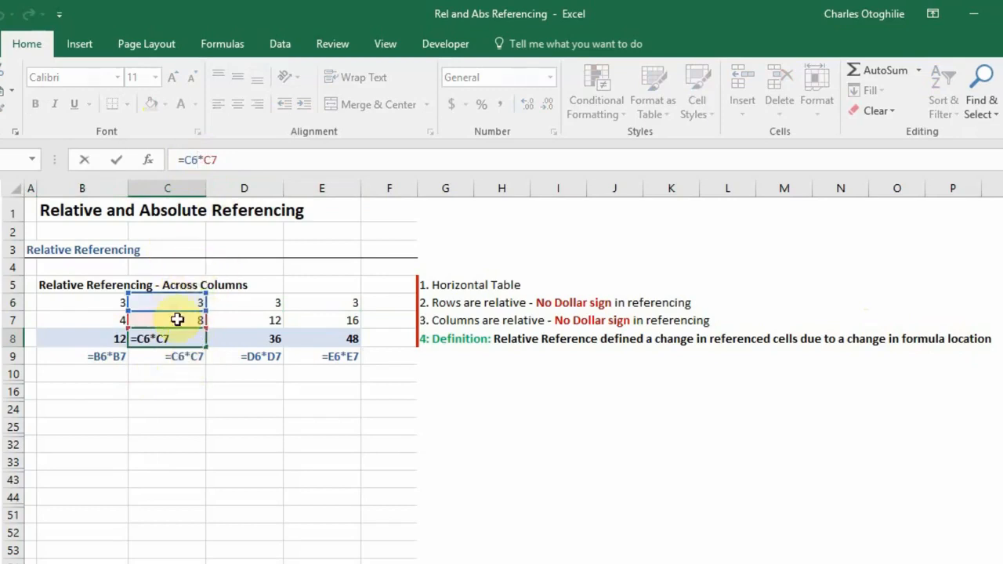
Leave C8 unchanged, expand the grouped Across Rows section, and compare its Vertical Table note with the horizontal table B6:E8.
left_click(200, 409)
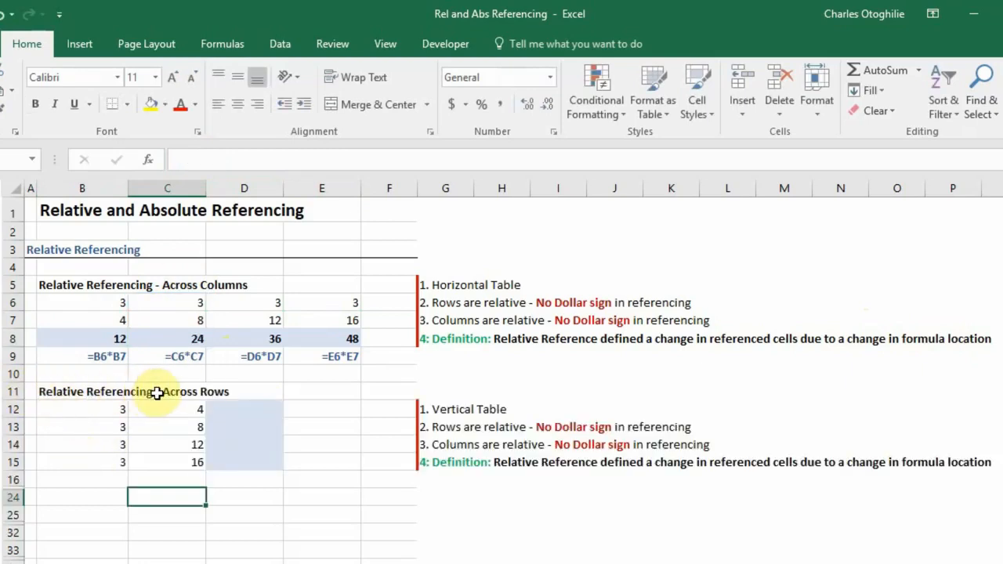
left_click(437, 408)
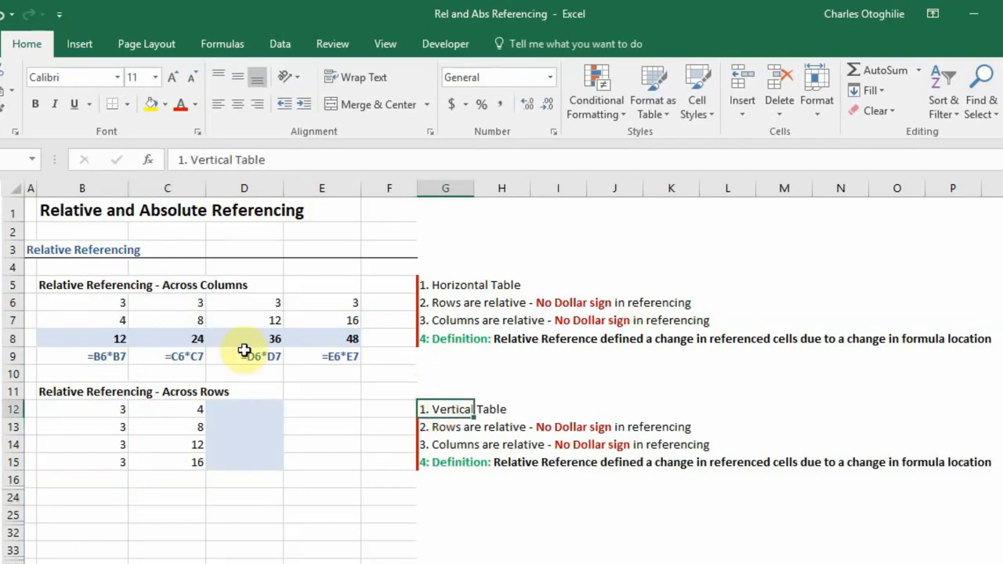
left_click_drag(106, 302, 350, 334)
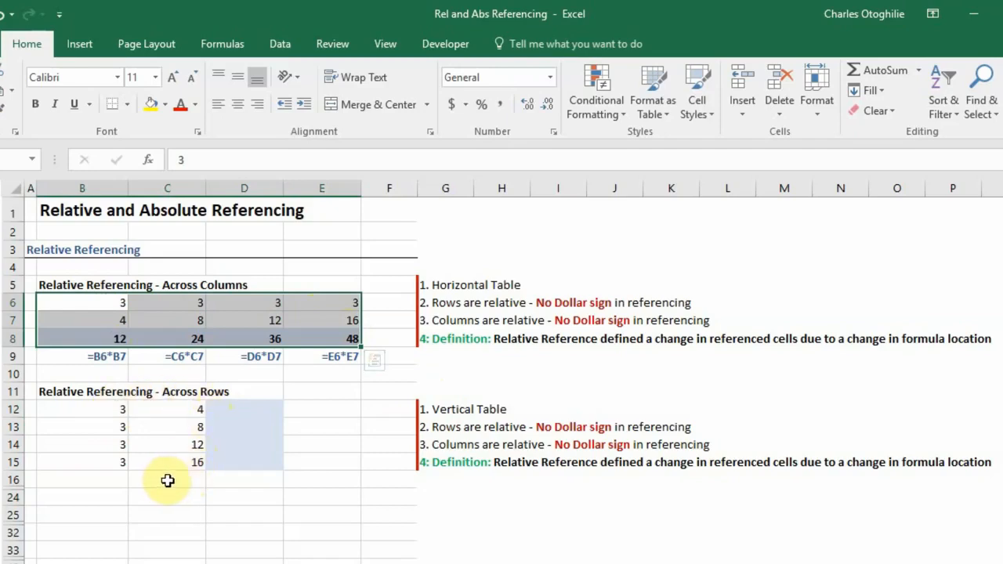
Enter the formula =B12*C12 in D12 of the Across Rows table and reselect that cell.
left_click(235, 413)
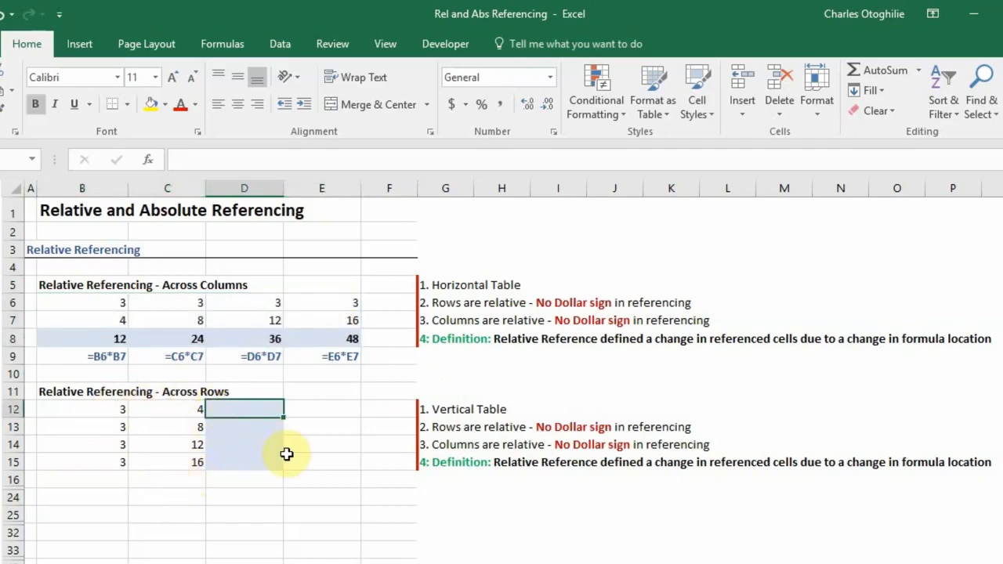
type("=")
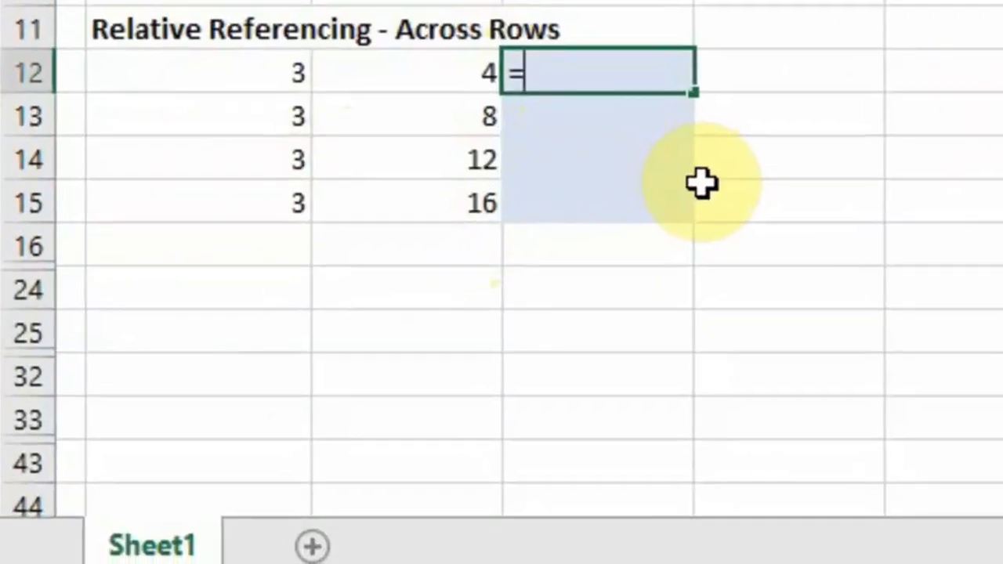
key("Left")
key("Left")
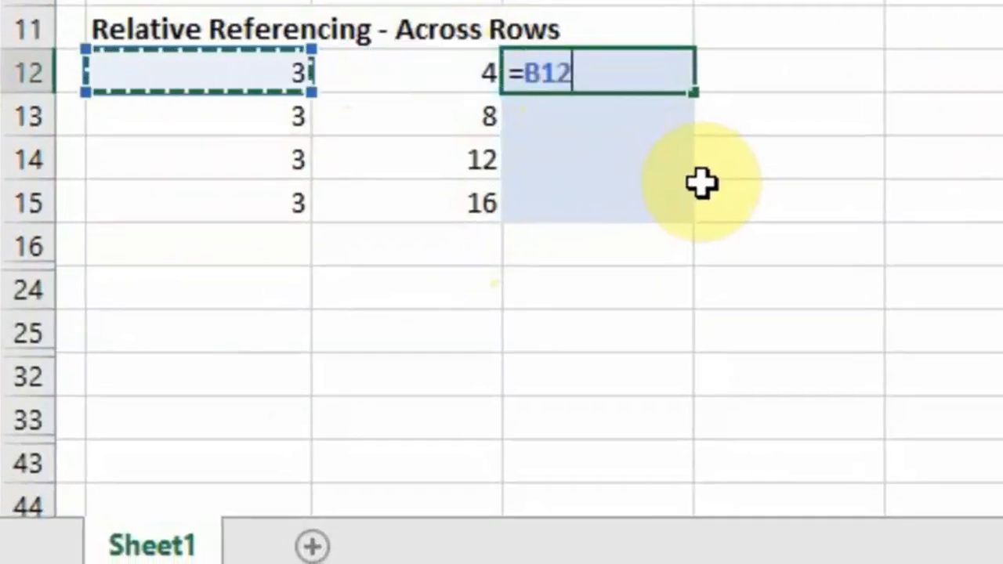
type("*")
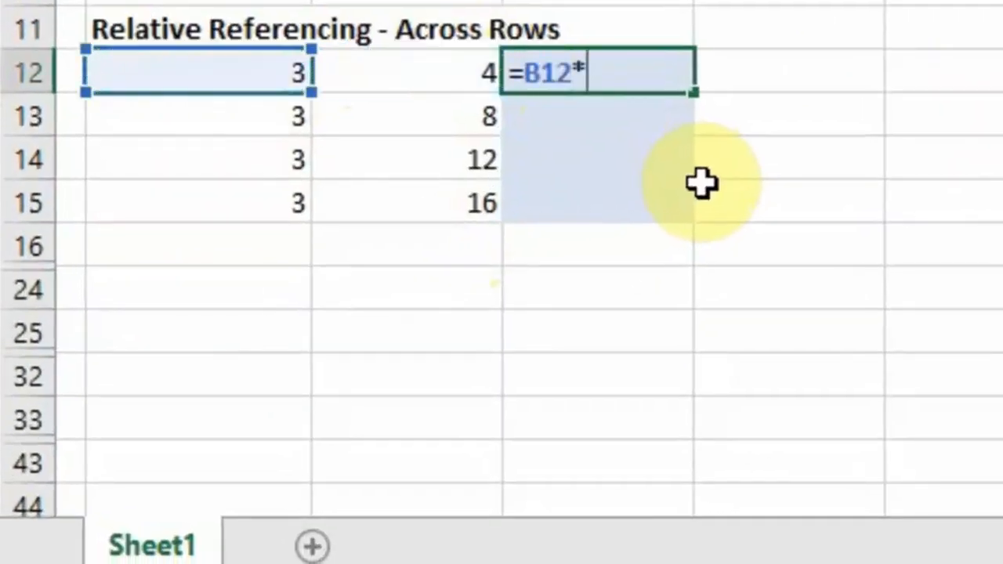
key("Left")
key("Left")
key("Right")
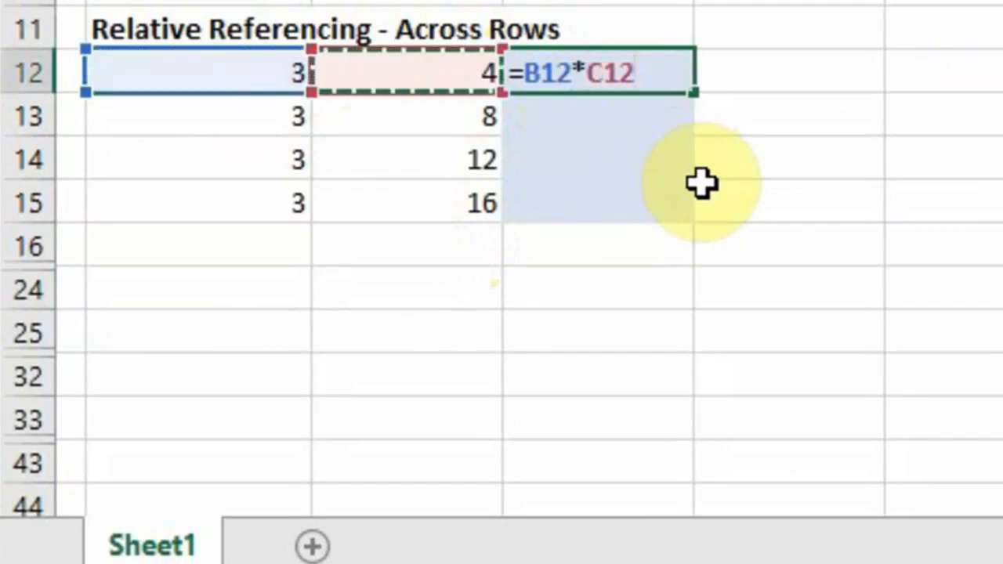
key("Return")
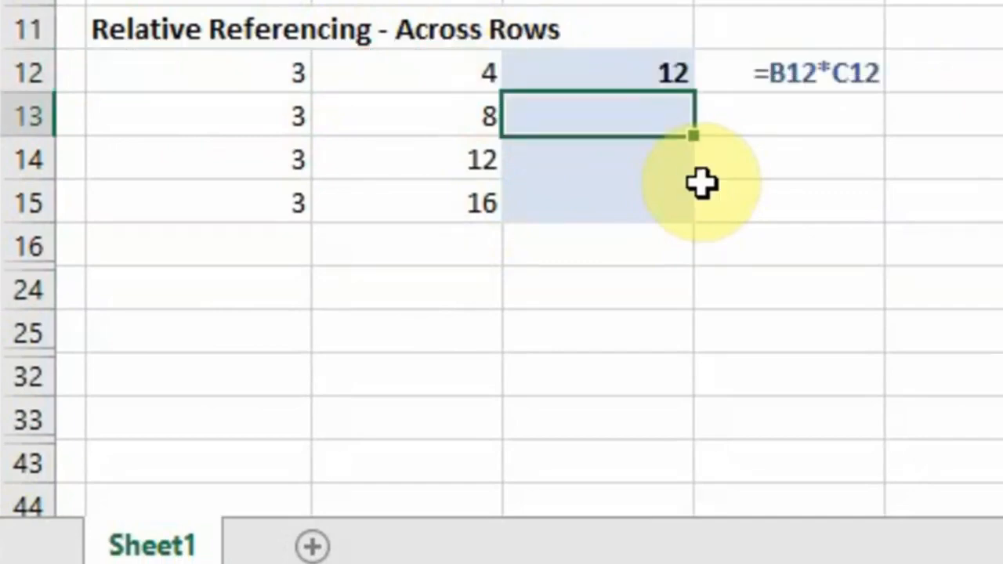
key("Up")
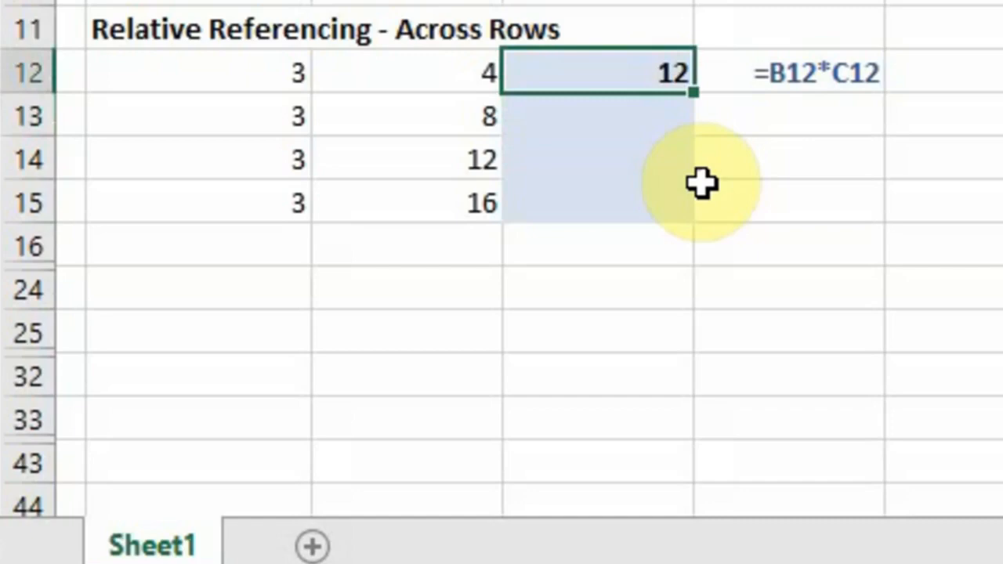
Review the formula texts in B9 through E9 and the referenced rows 6 and 7 of the horizontal table.
left_click(243, 0)
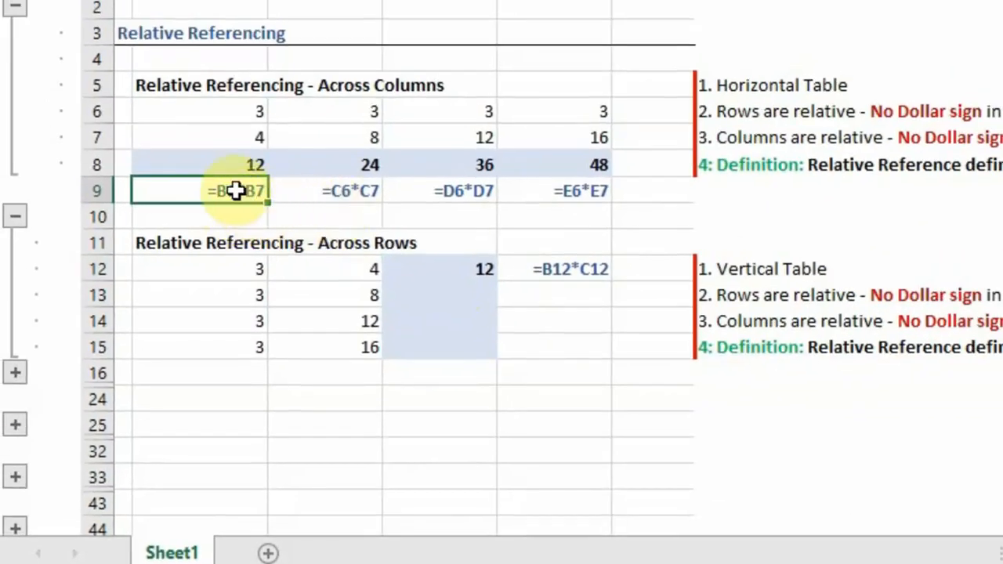
left_click(369, 191)
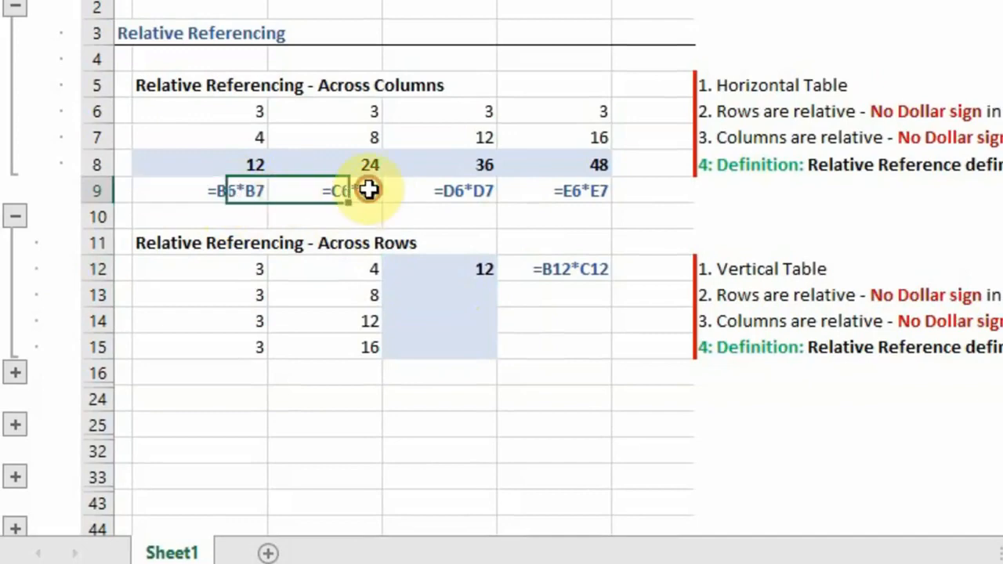
left_click(464, 196)
left_click(590, 202)
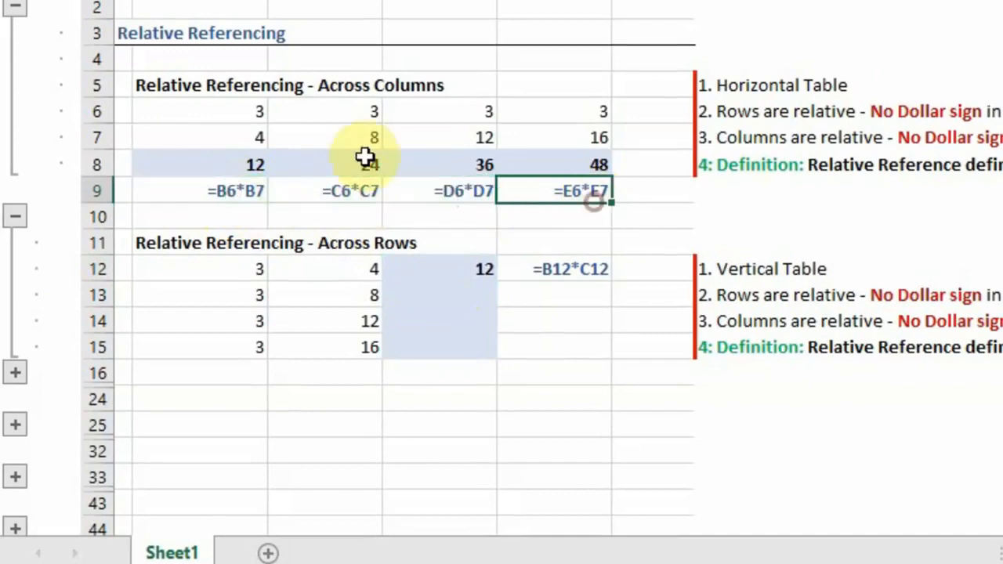
left_click(90, 109)
left_click(90, 137)
left_click(243, 191)
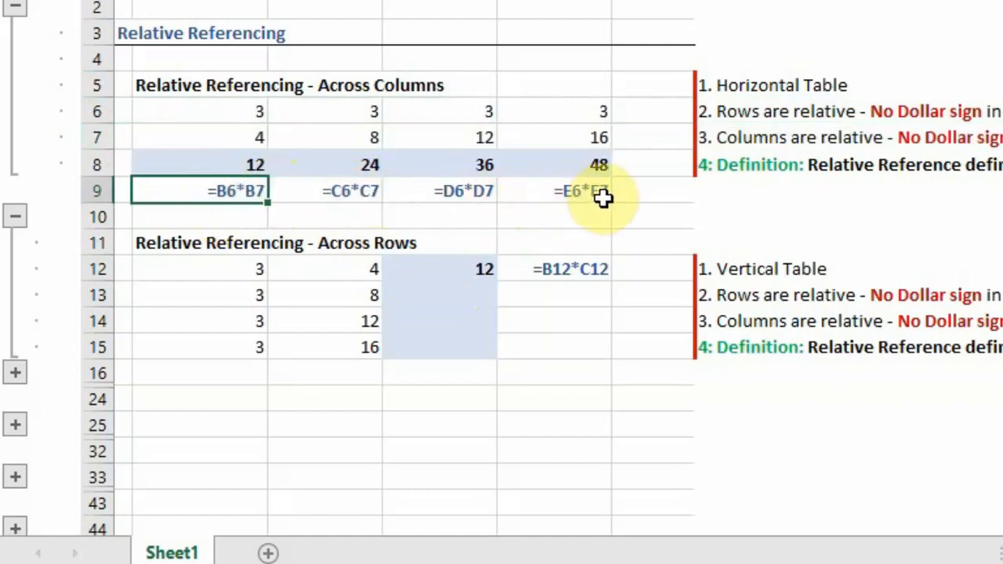
Fill the formula in D12 down to D15.
left_click(555, 287)
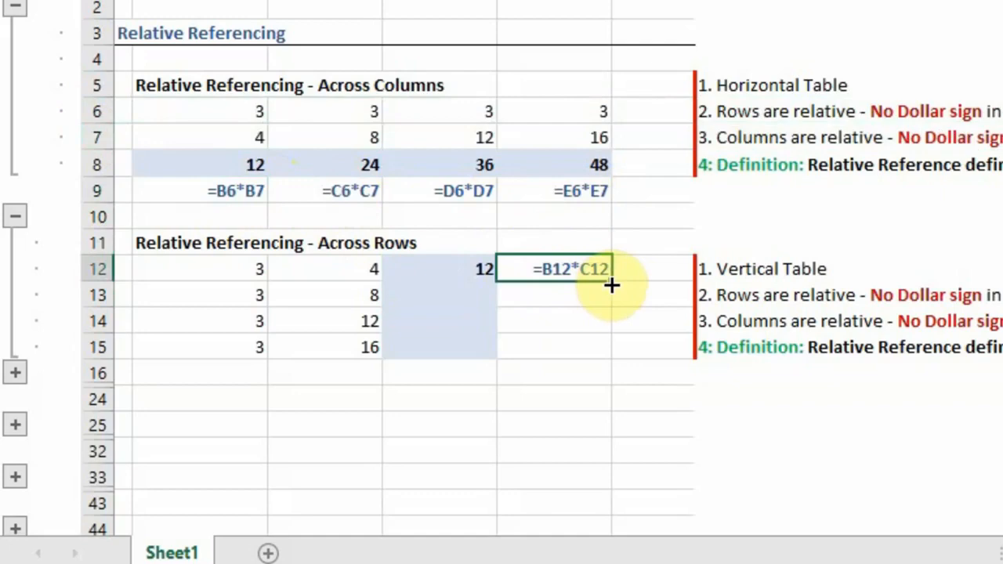
left_click(457, 267)
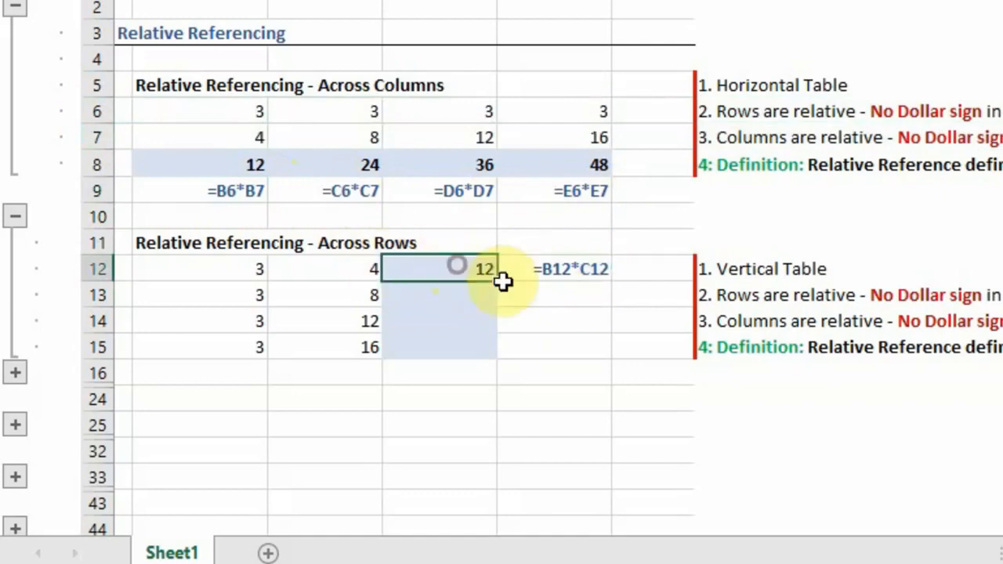
left_click_drag(499, 281, 493, 357)
Examine how the row references change in the formula texts beside D12:D15, compared with the source values in columns B and C.
left_click(463, 302)
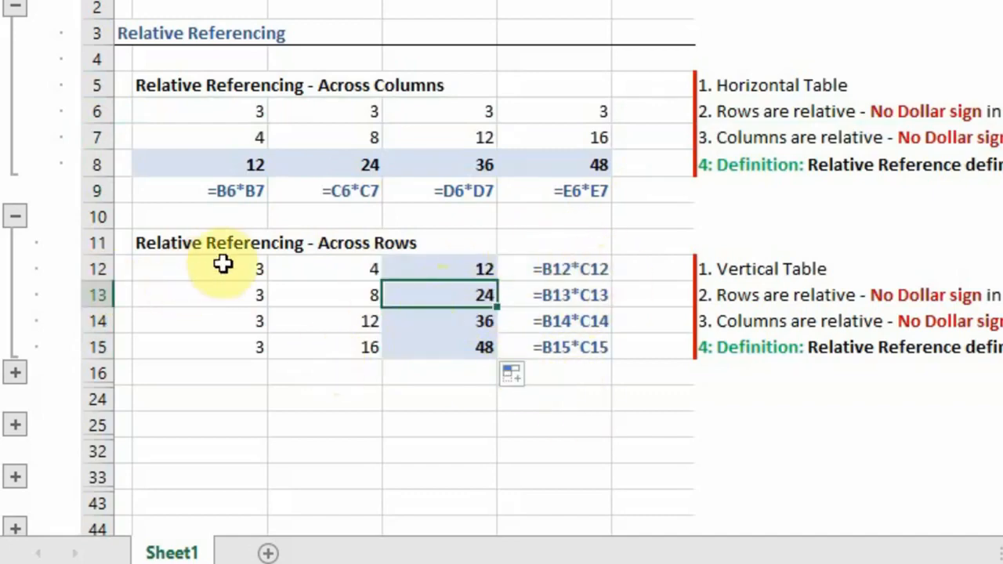
left_click_drag(224, 267, 218, 358)
left_click_drag(325, 271, 330, 354)
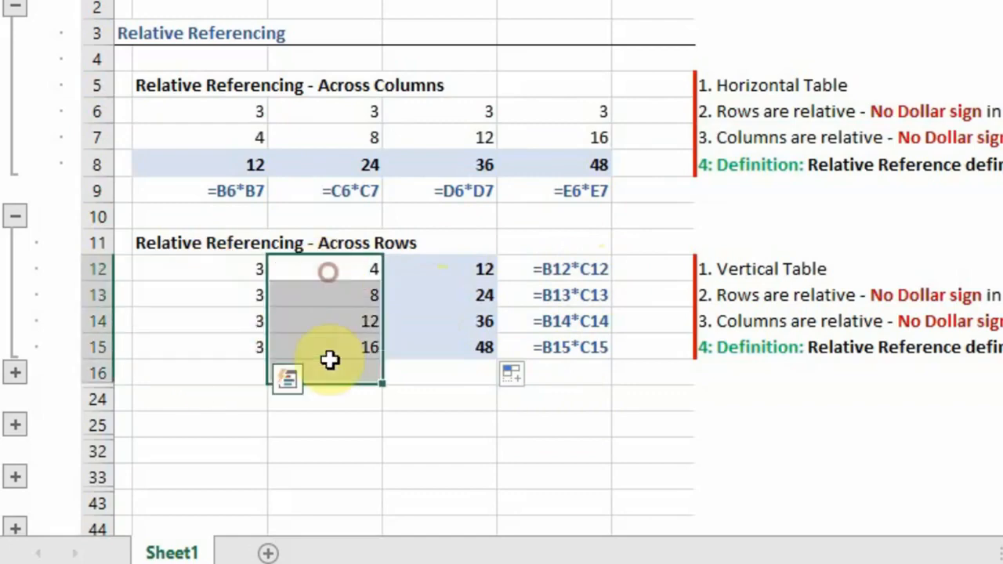
left_click(459, 295)
left_click(576, 300)
left_click(569, 345)
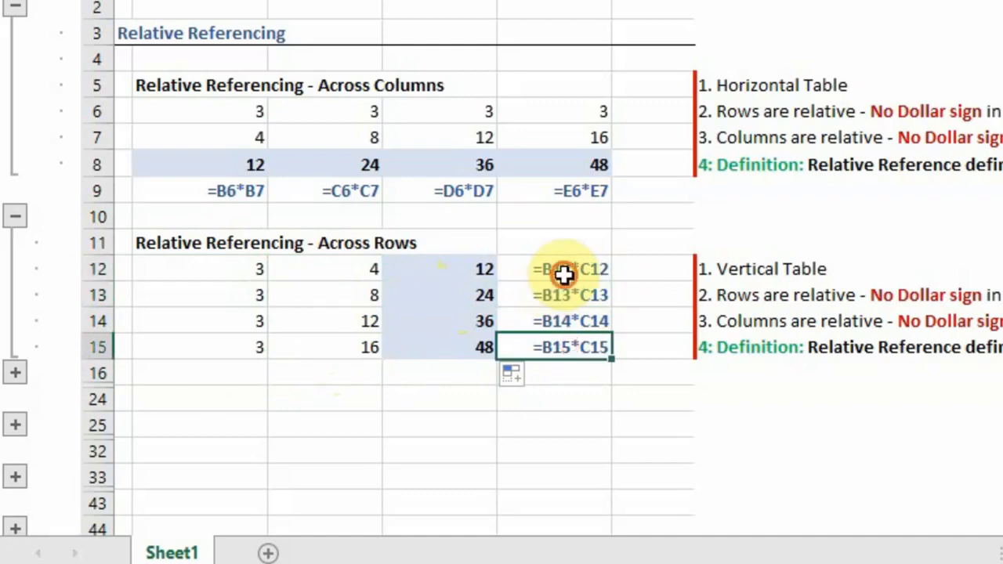
left_click(564, 273)
left_click(573, 294)
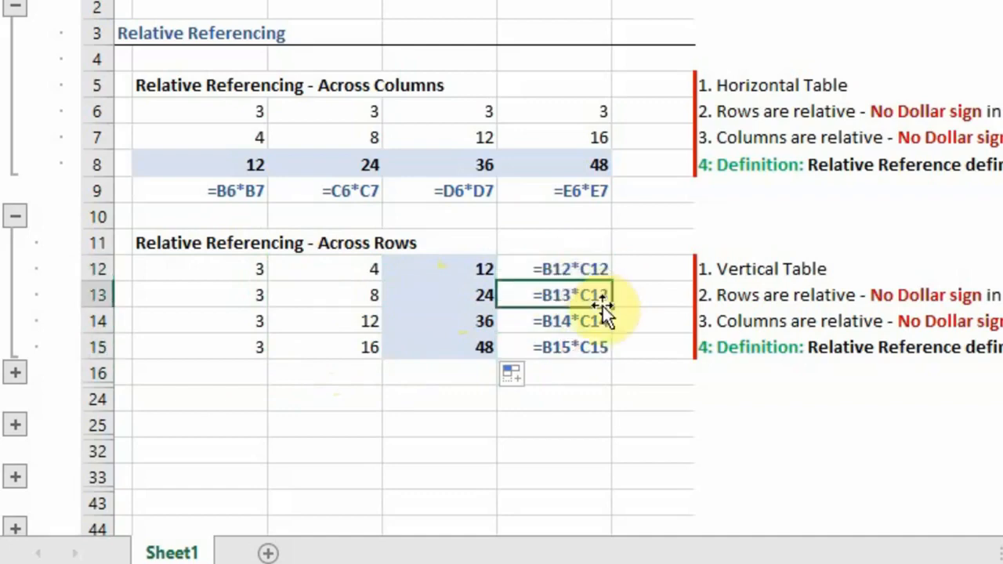
Compare the formula texts, source values and results in B12:E15, and review the notes beside both relative referencing tables.
left_click(551, 315)
left_click(571, 349)
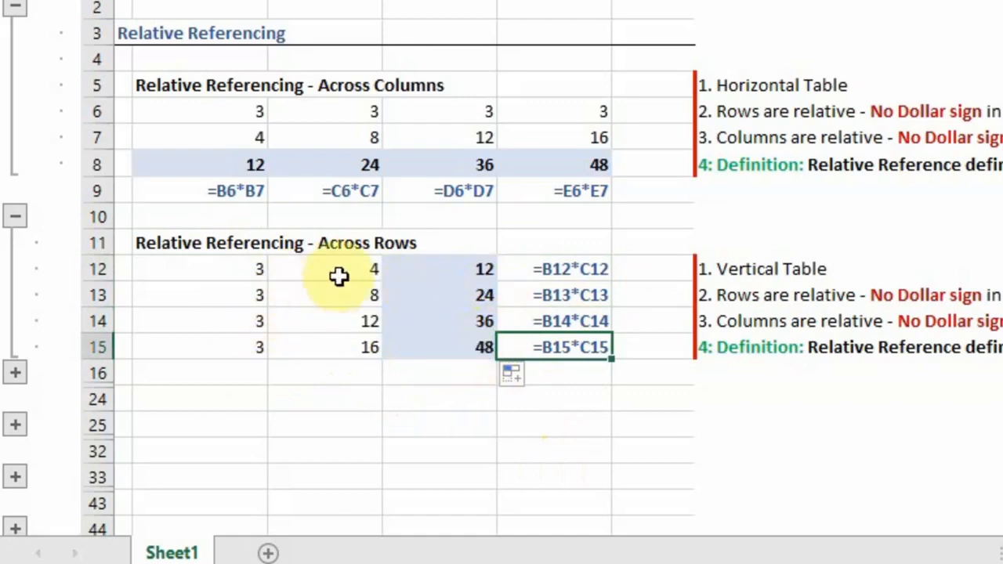
left_click(378, 269)
left_click(381, 295)
left_click(371, 319)
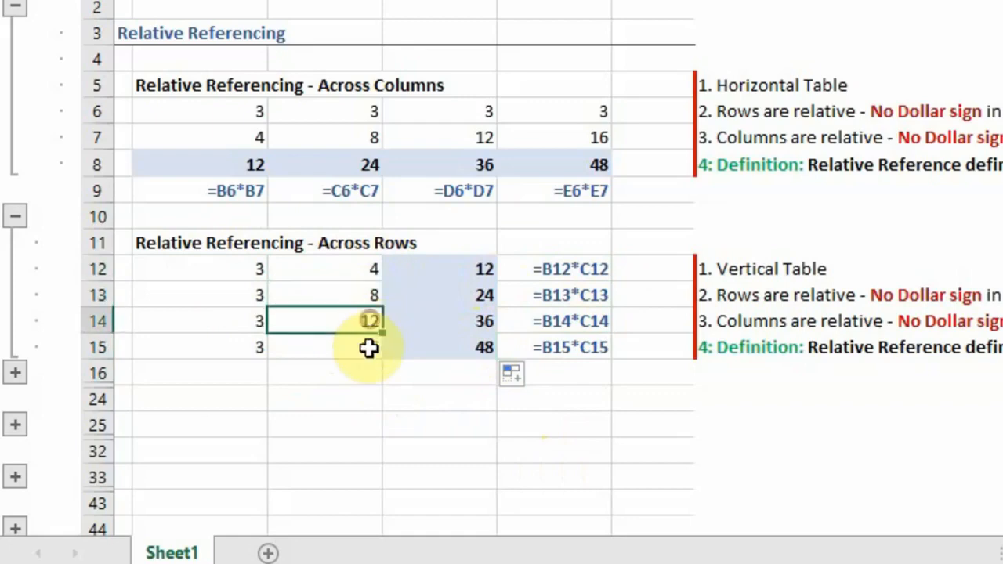
left_click(371, 347)
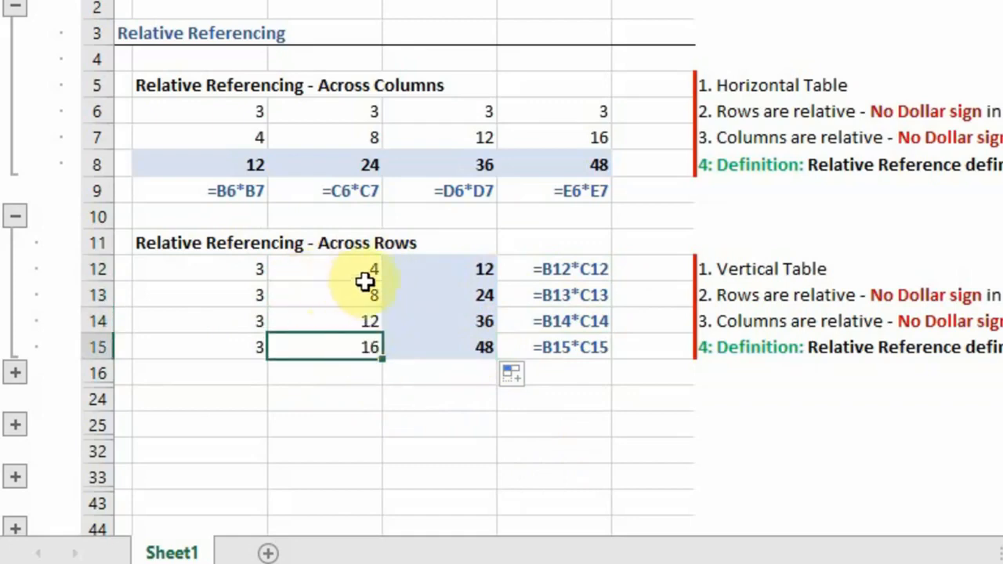
left_click(201, 271)
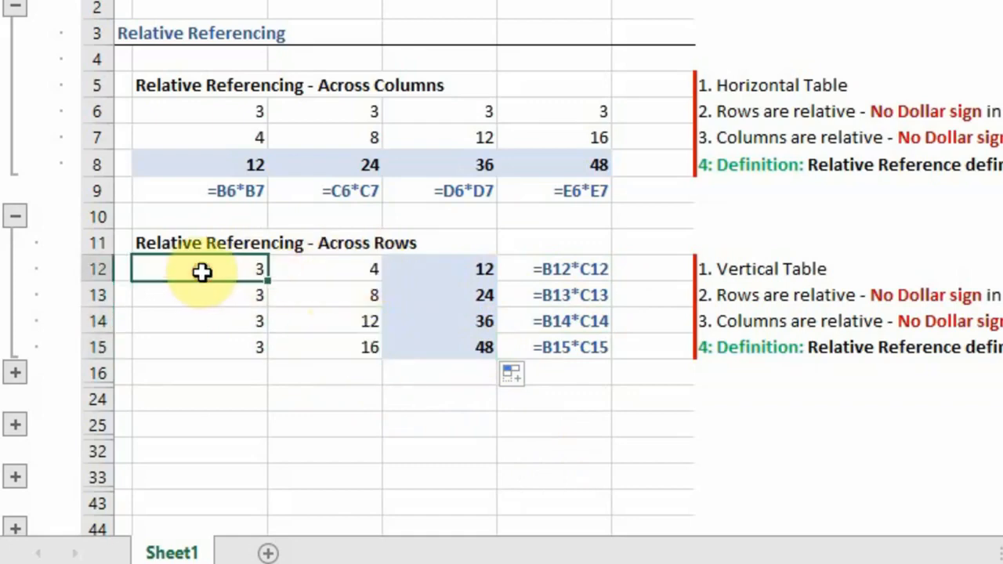
left_click(234, 301)
left_click(241, 322)
left_click(242, 347)
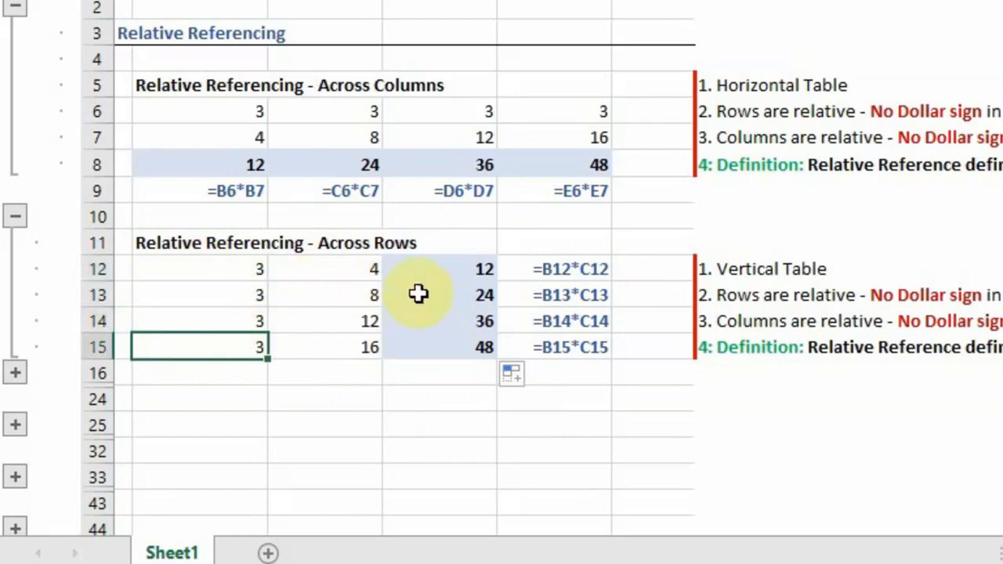
left_click_drag(477, 270, 481, 338)
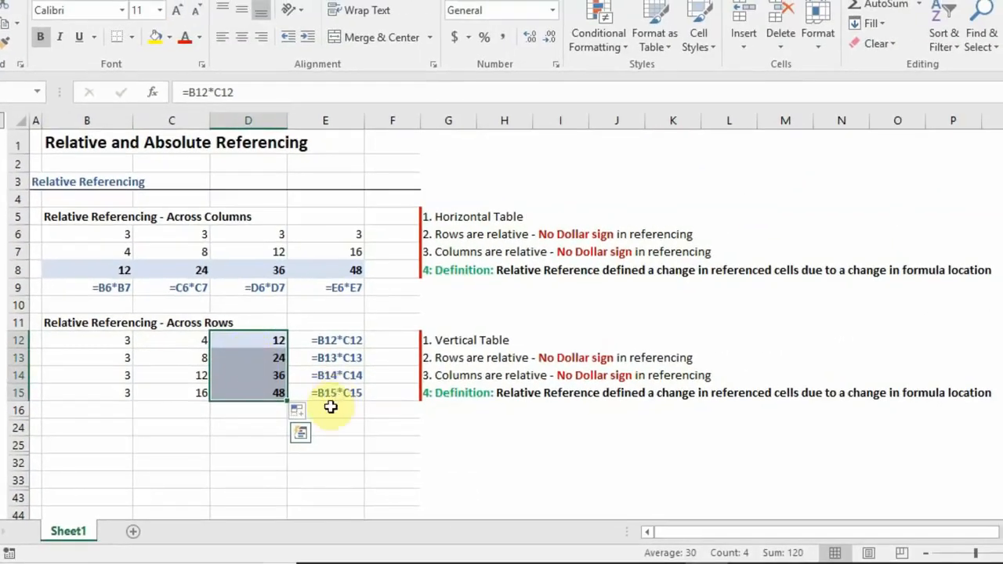
left_click_drag(441, 213, 557, 274)
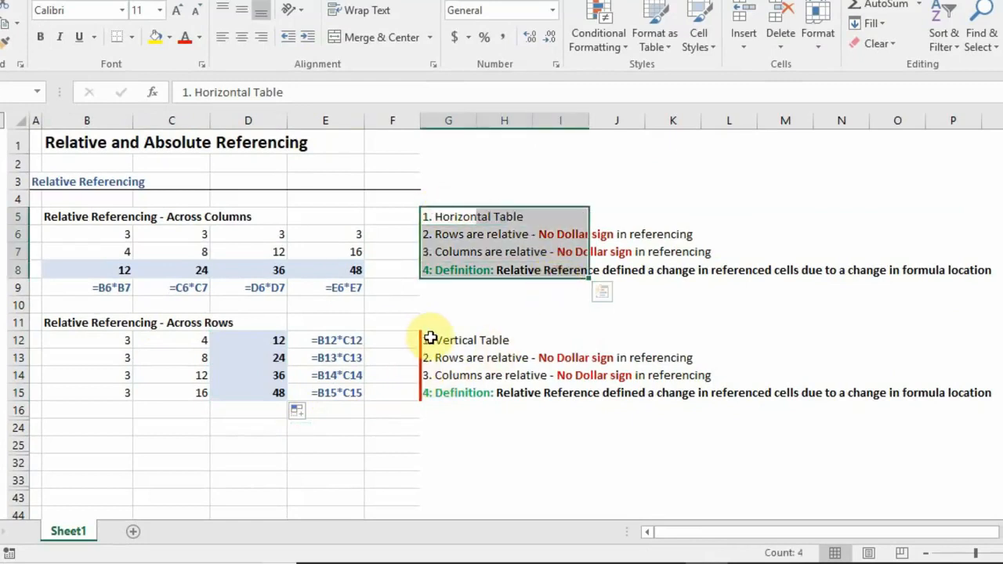
left_click_drag(431, 337, 502, 341)
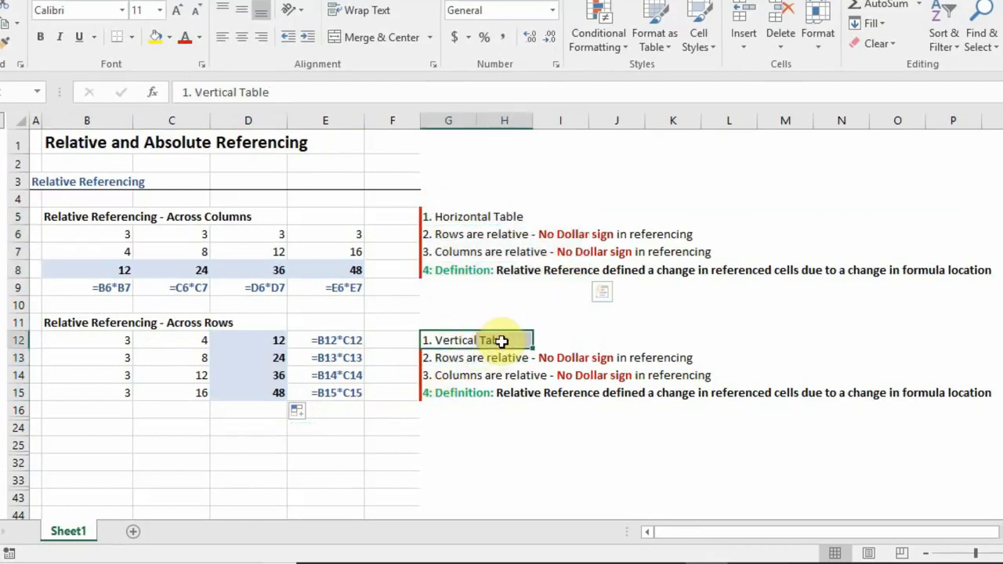
left_click(474, 390)
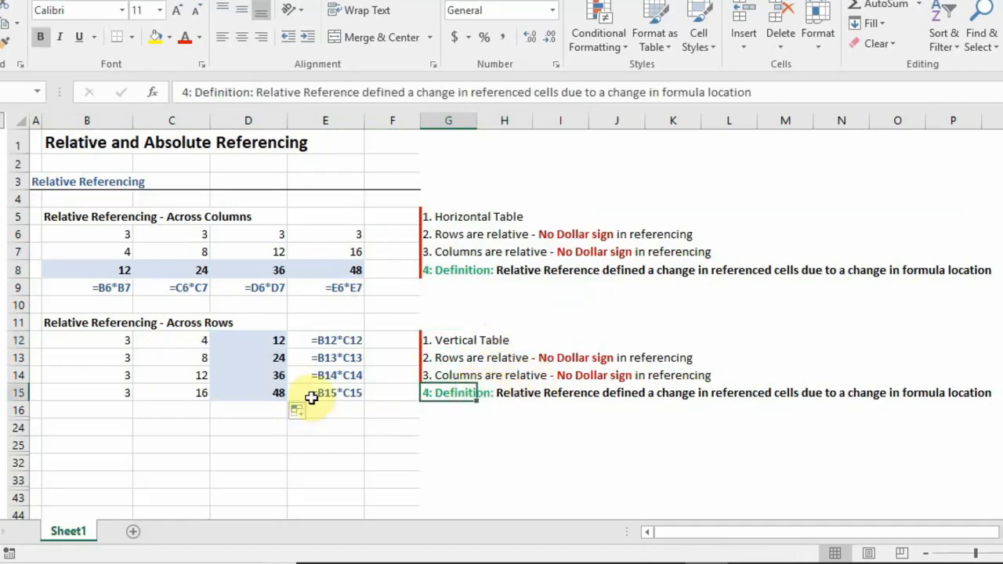
Expand the collapsed rows between 16 and 24 that hold the Absolute Referencing - Column table.
scroll(179, 369, "down", 2)
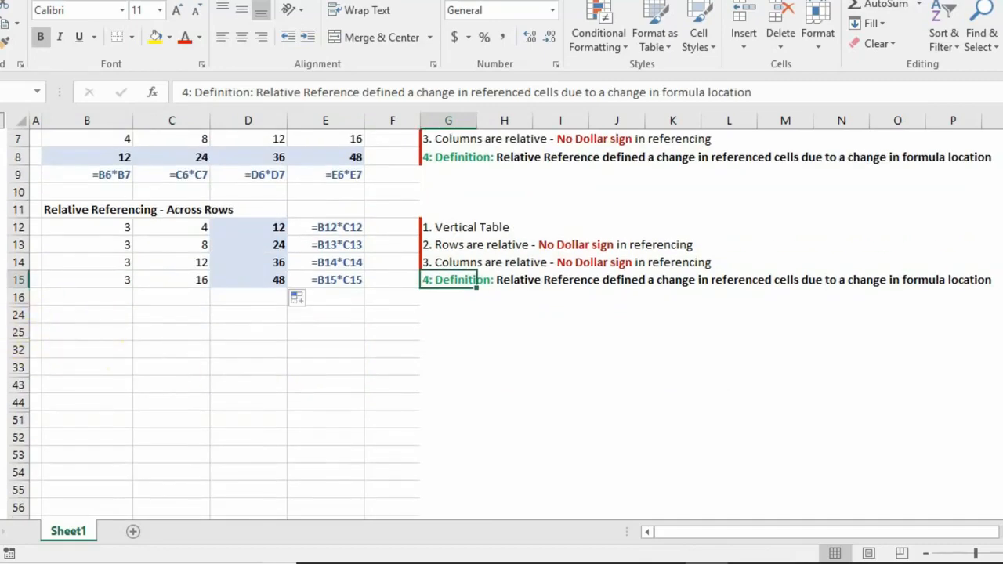
double_click(31, 313)
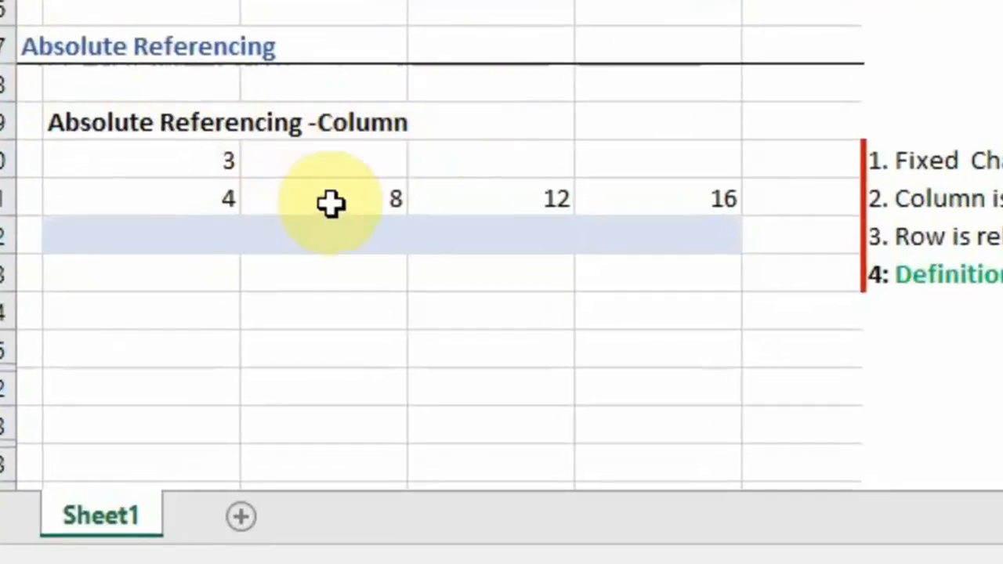
Examine the single value in B20, the empty cells beside it and the row 21 values of the Absolute Referencing - Column table.
left_click(207, 162)
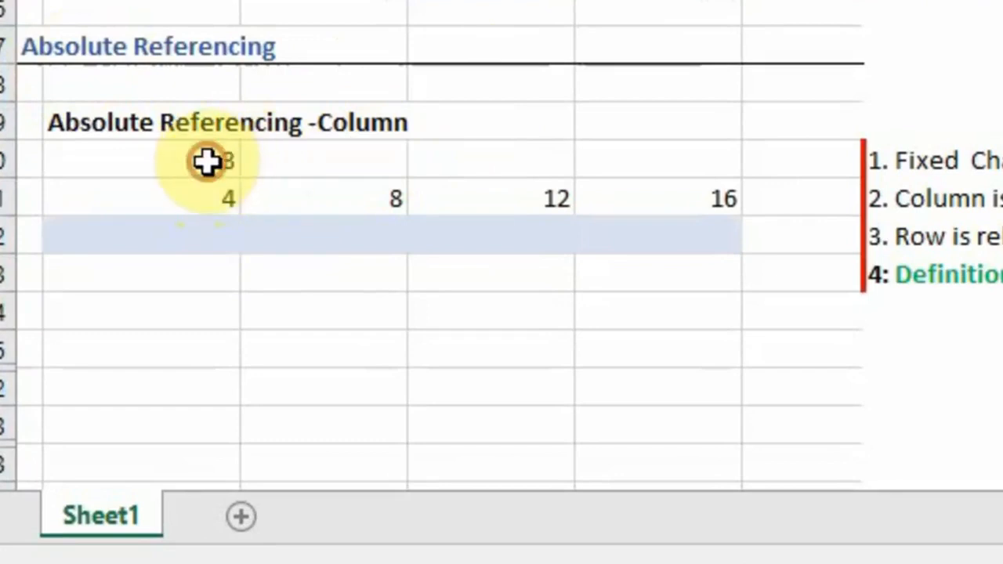
left_click(305, 161)
left_click(477, 160)
left_click(633, 164)
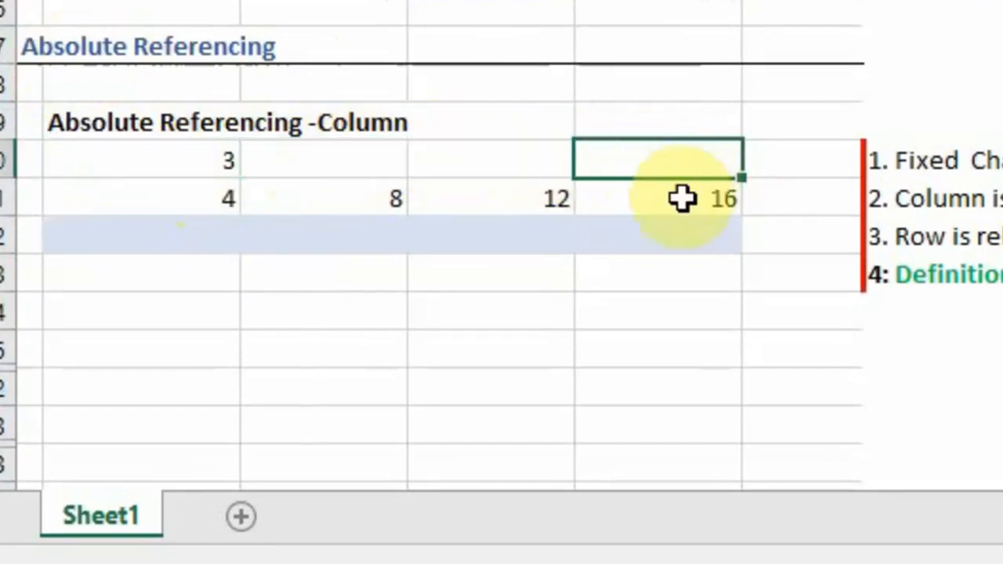
left_click(252, 203)
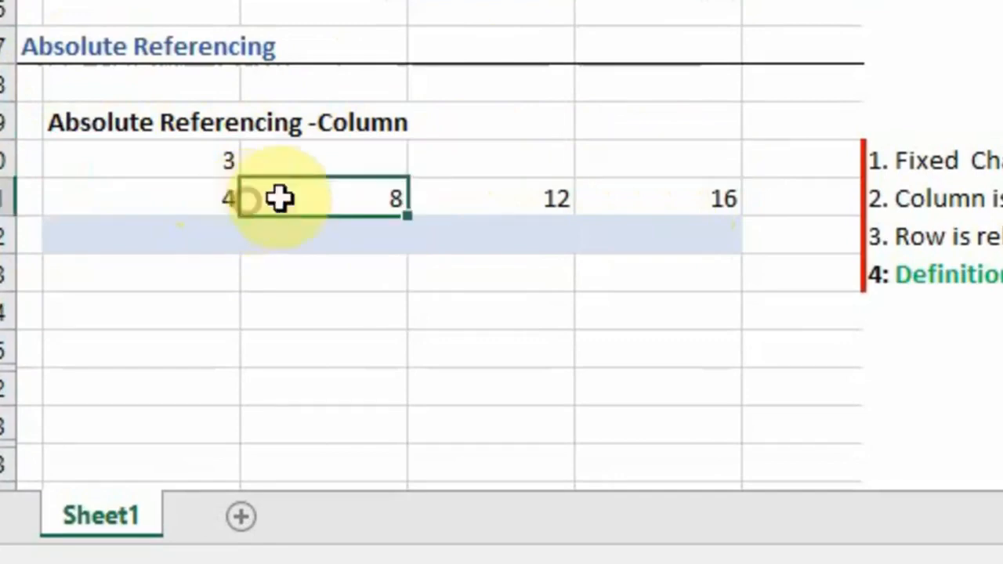
left_click(505, 217)
left_click(588, 204)
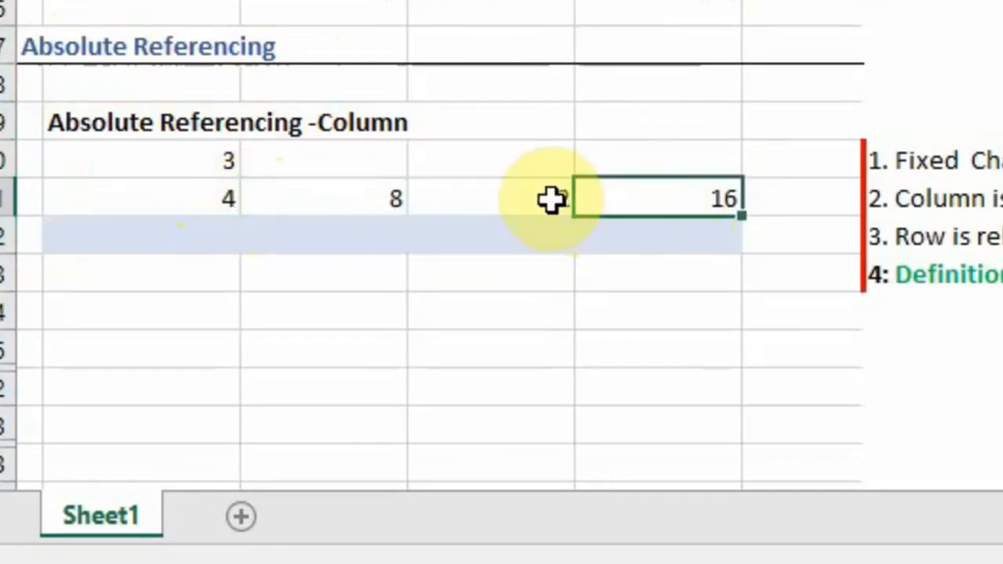
left_click(553, 199)
left_click(385, 199)
left_click(222, 202)
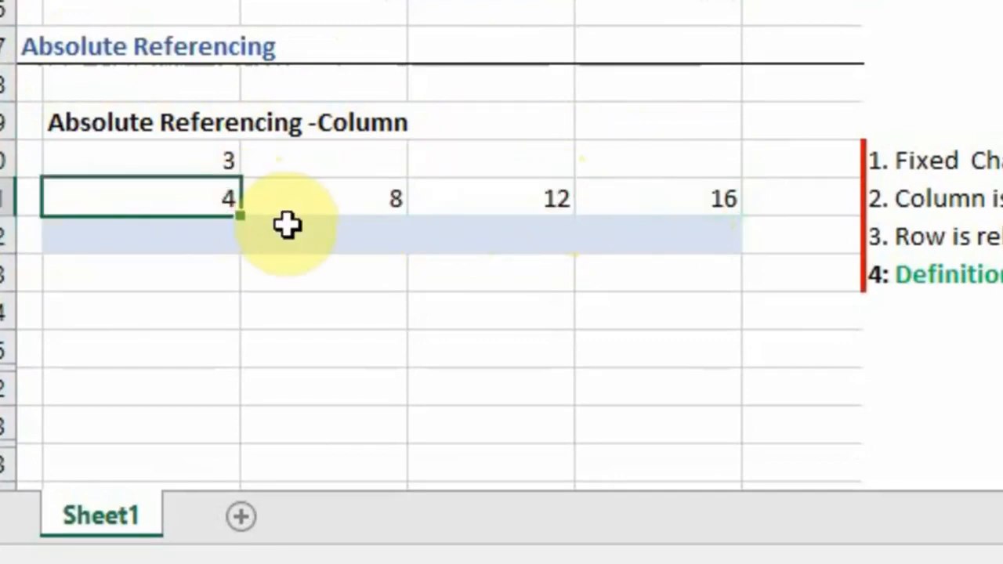
left_click(296, 233)
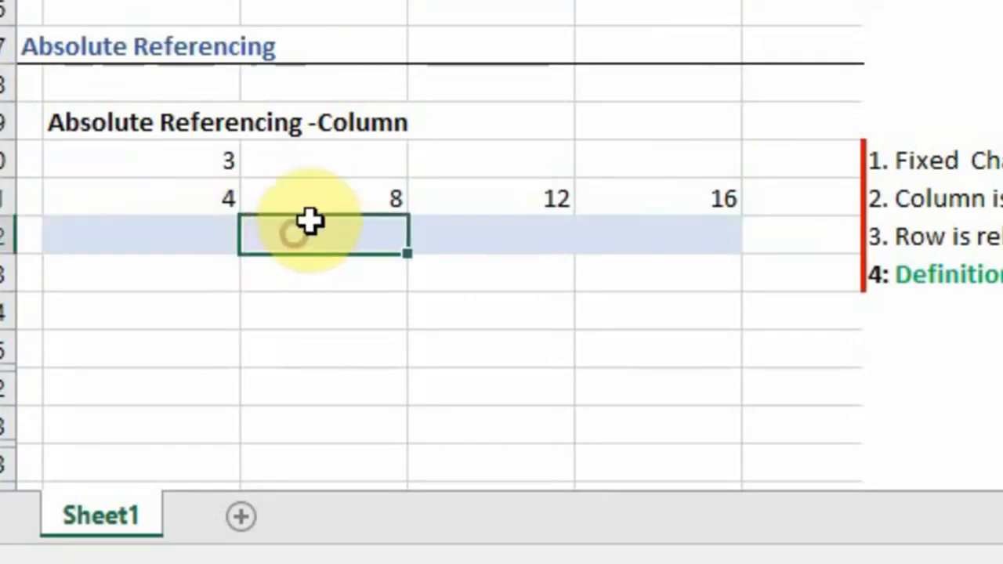
left_click(192, 162)
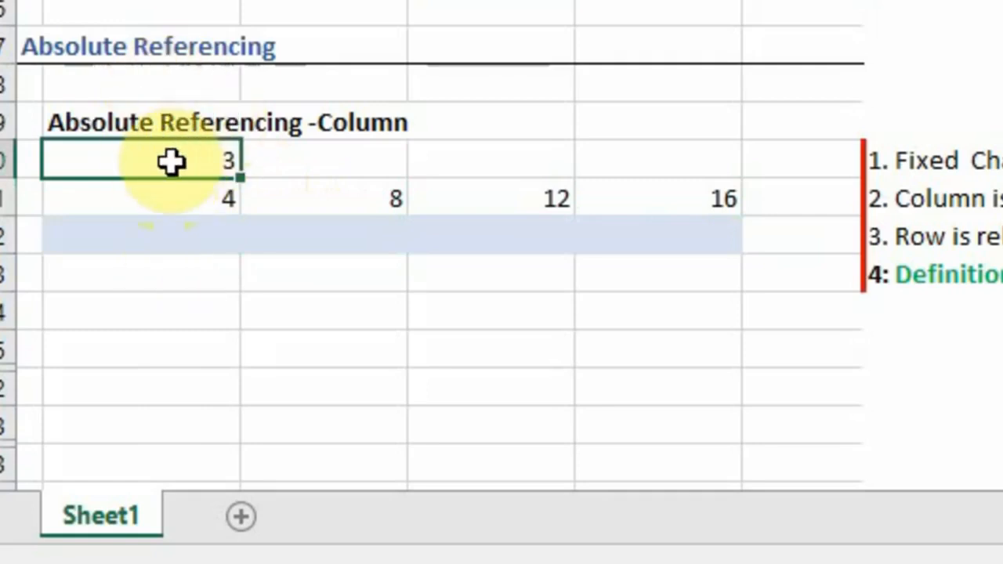
Enter the formula =B20*B21 in B22 of the Absolute Referencing - Column table.
left_click(190, 232)
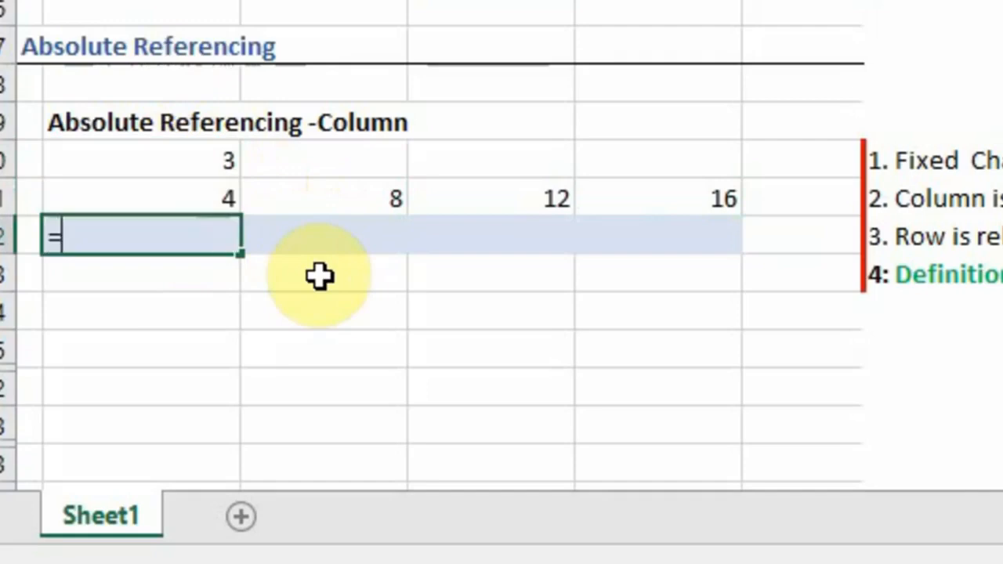
type("=")
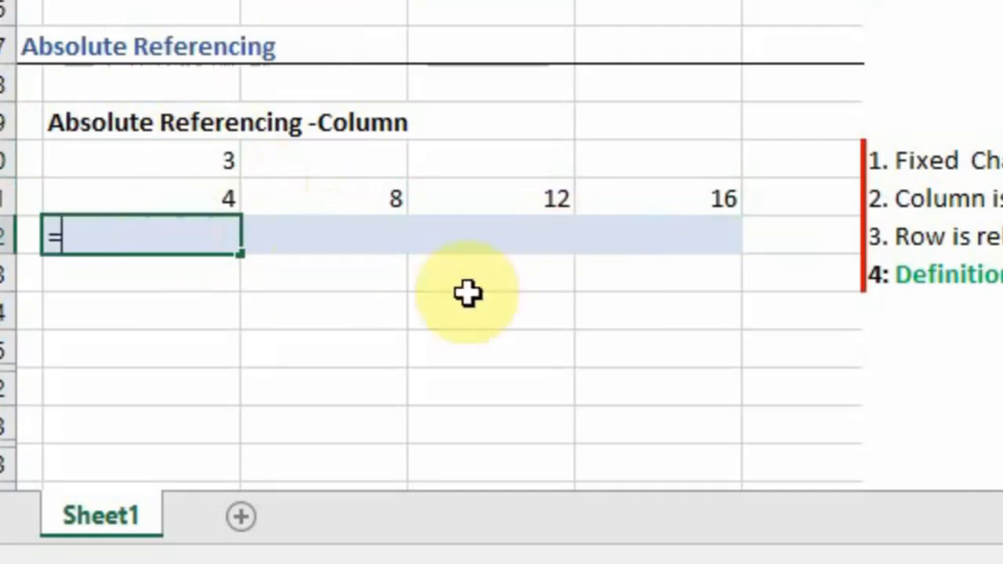
left_click(218, 164)
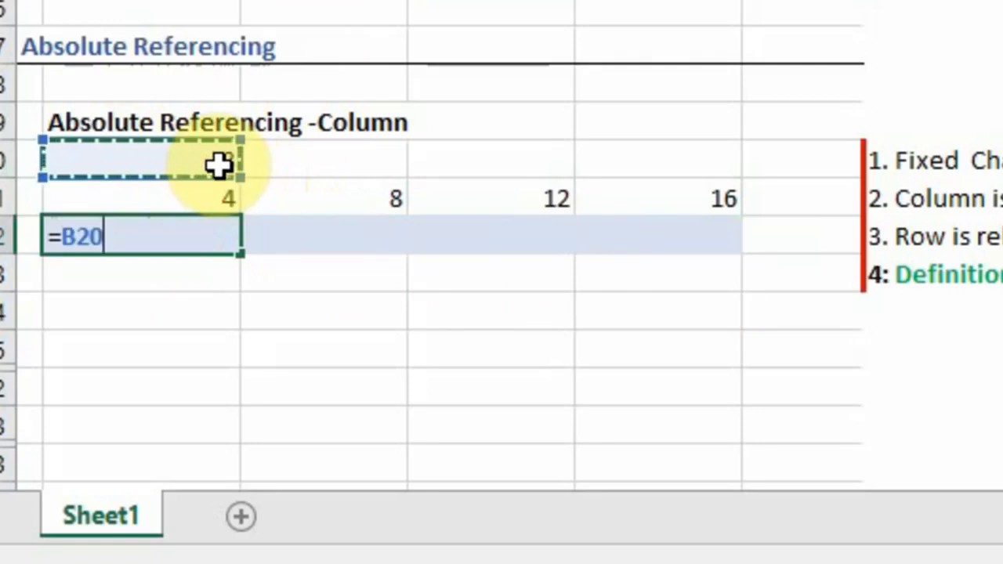
type("*")
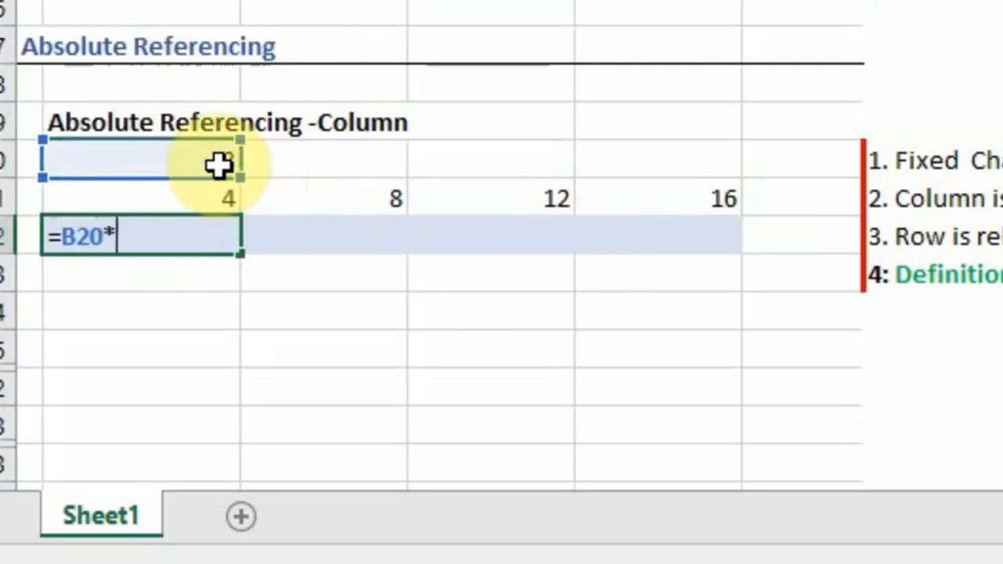
left_click(190, 198)
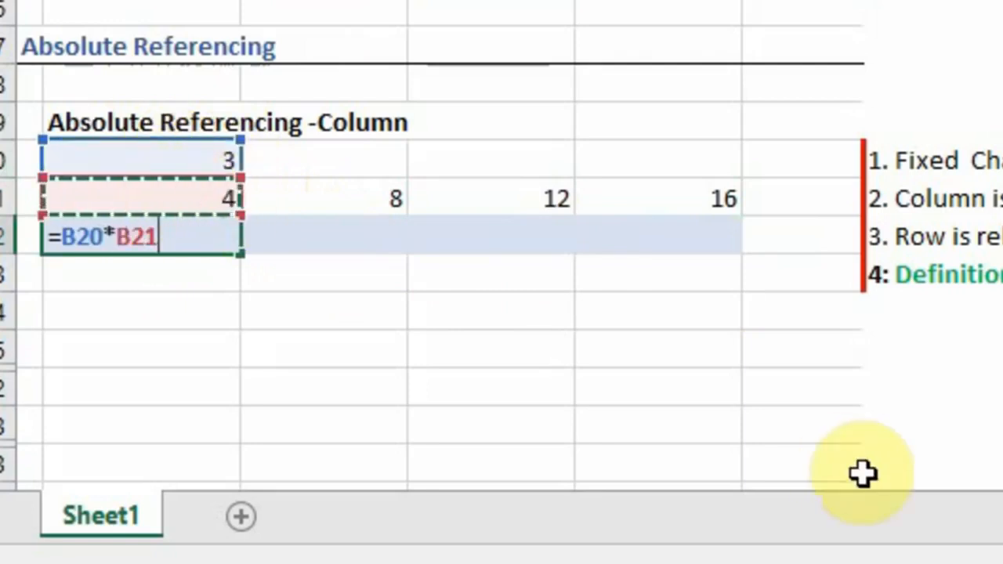
key("Return")
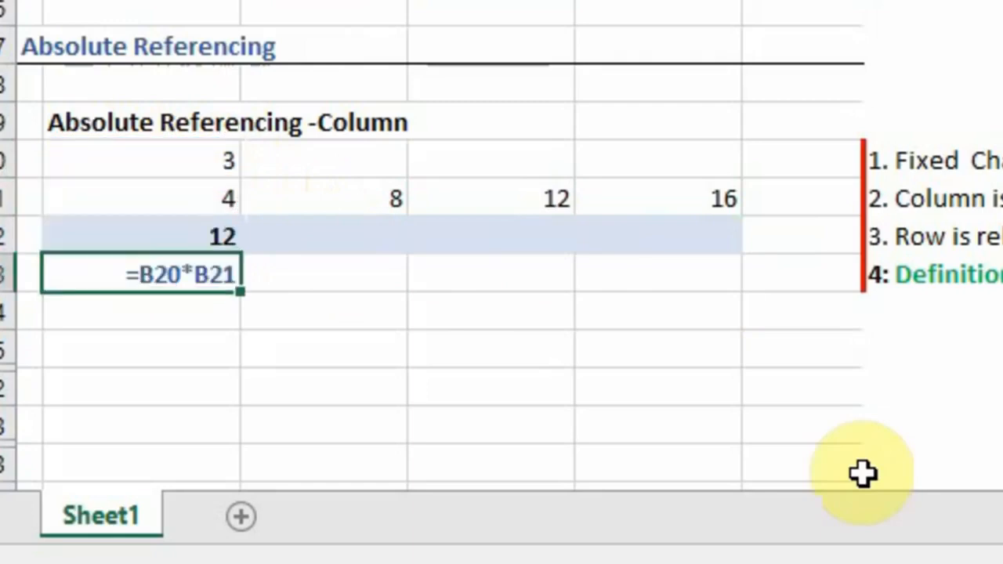
Fill the formula in B22 across to E22.
left_click(215, 237)
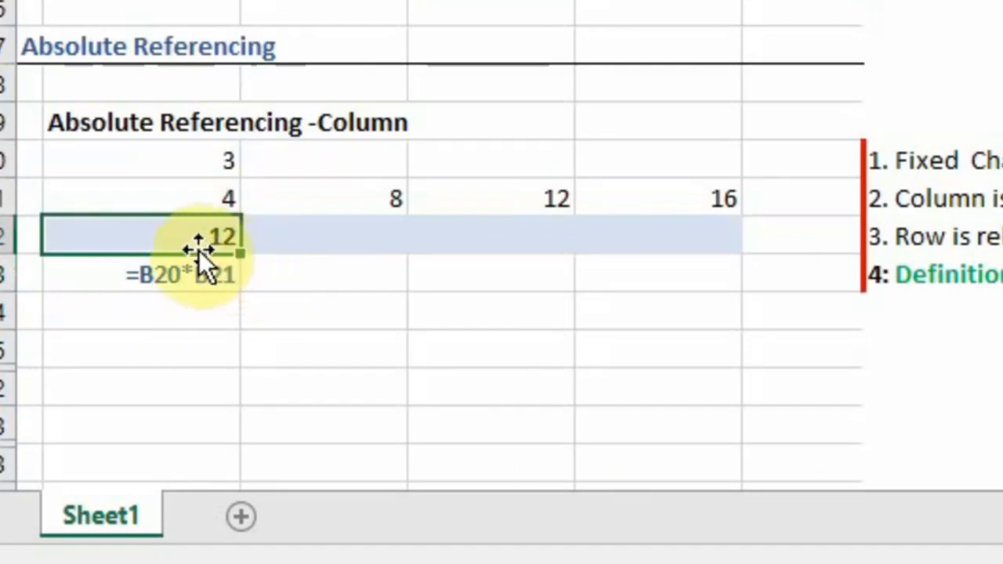
left_click(198, 252)
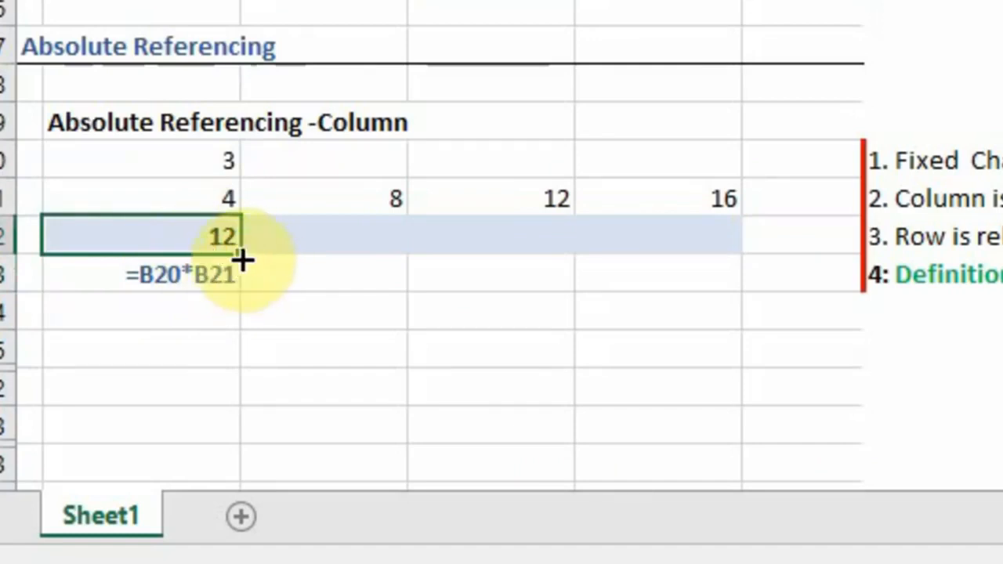
left_click_drag(243, 260, 699, 272)
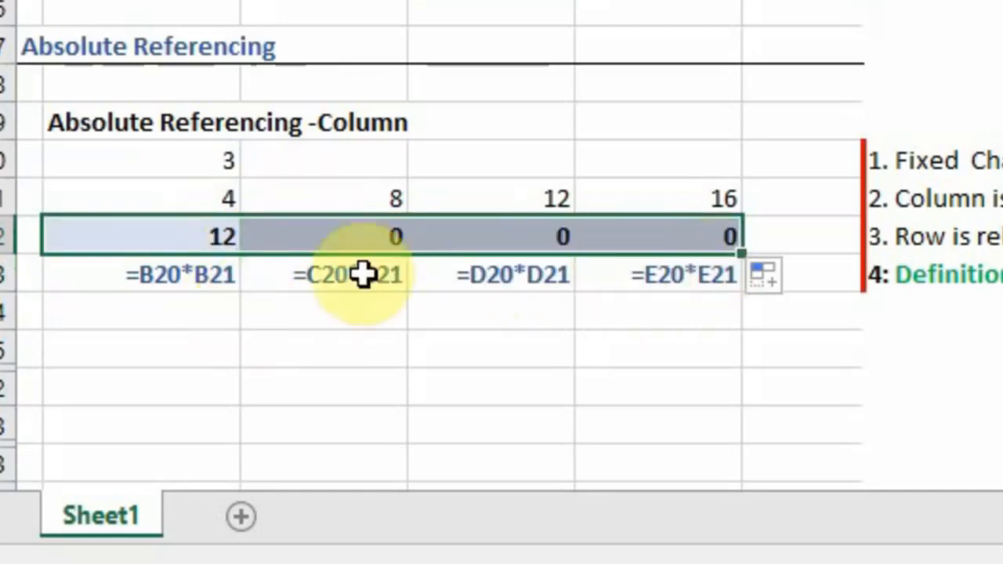
Inspect the results in C22:E22 and trace which cells the formula in C22 references, leaving it unchanged.
left_click(330, 236)
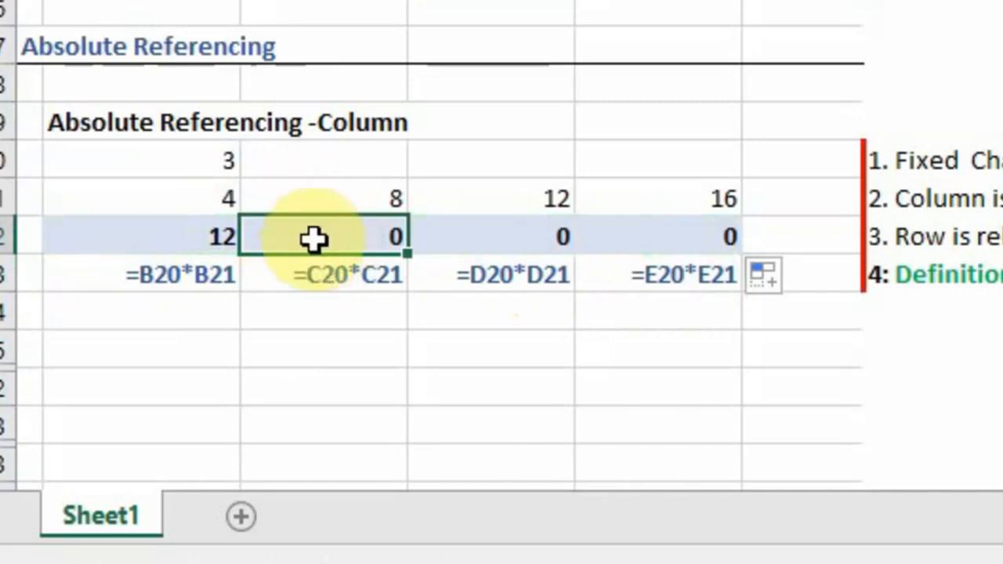
left_click(513, 237)
left_click(731, 234)
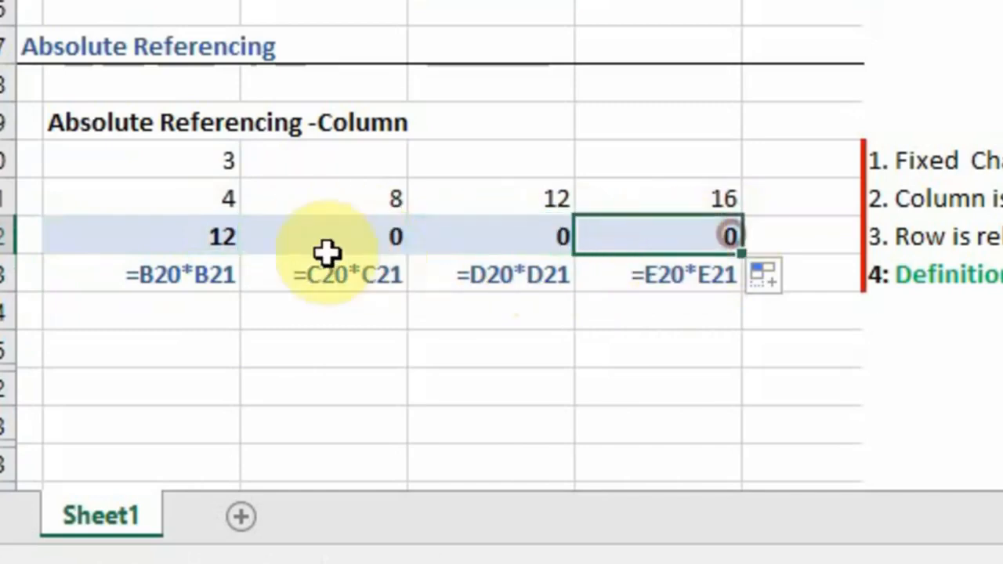
left_click(349, 230)
left_click(549, 243)
left_click(685, 247)
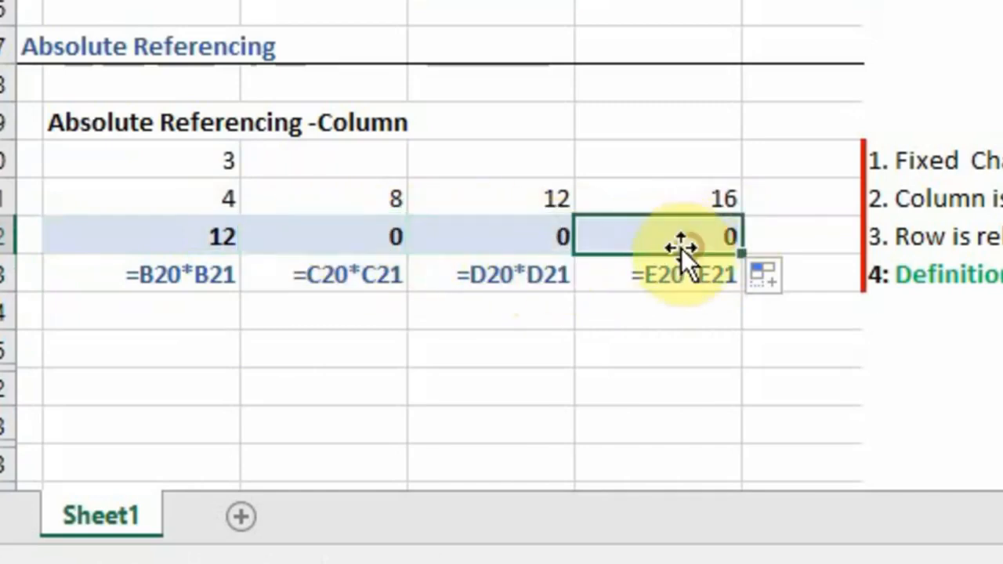
left_click(359, 238)
left_click(558, 245)
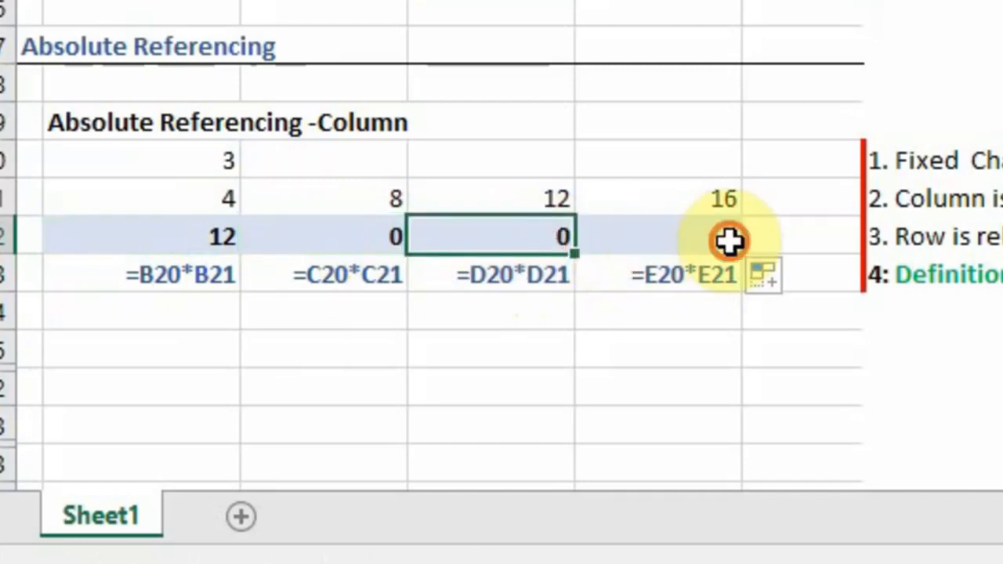
left_click(727, 240)
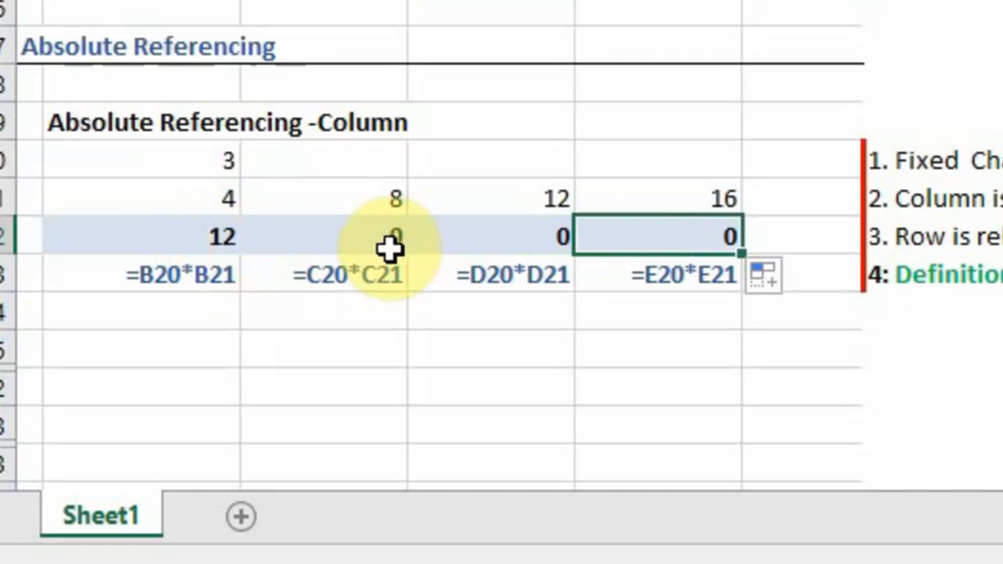
left_click(354, 243)
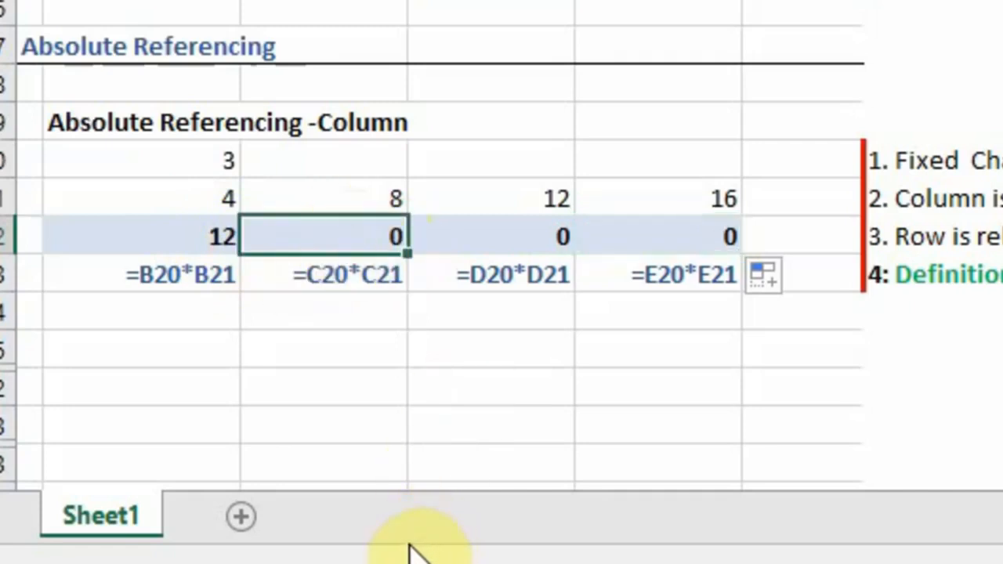
key("F2")
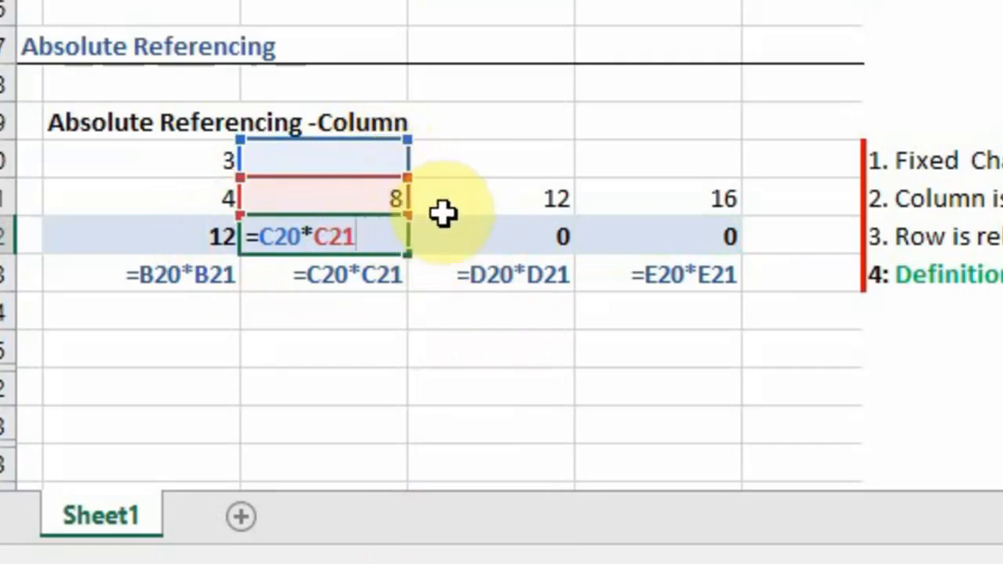
key("Escape")
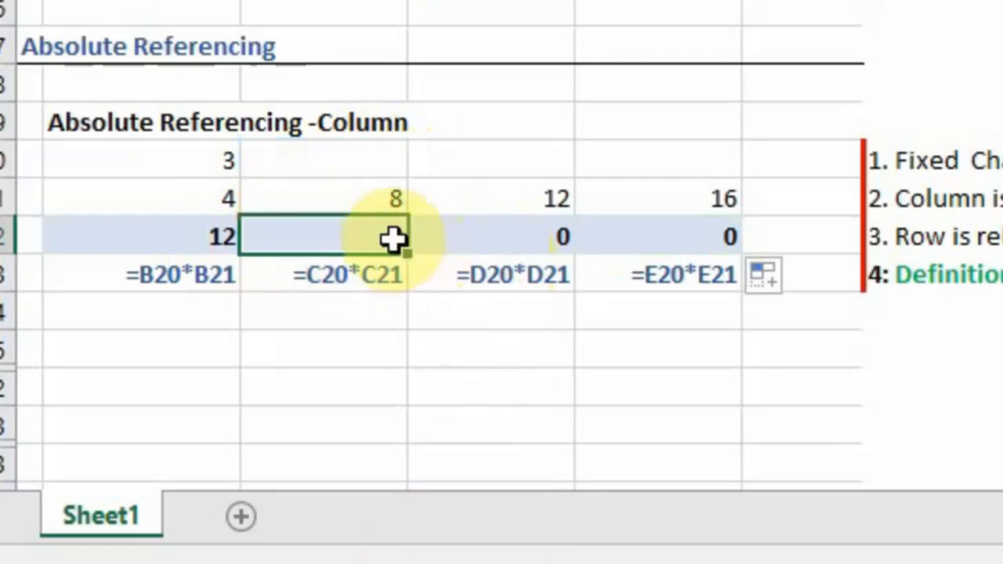
Compare the results in B22:E22 with the formulas shown in B23:E23 and the single value in B20 of the Absolute Referencing - Column table.
left_click_drag(392, 239, 710, 232)
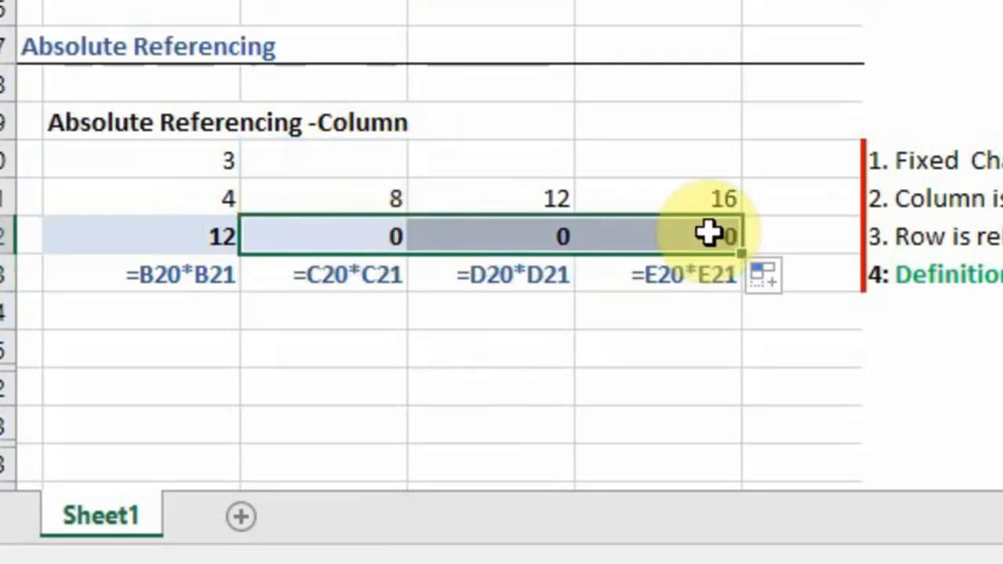
key("ctrl+v")
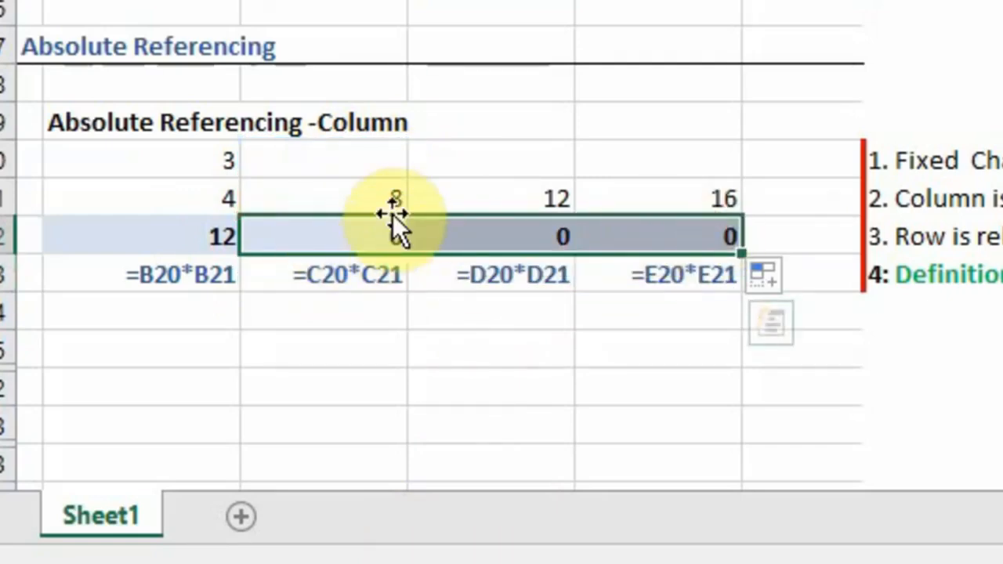
left_click(386, 190)
left_click(202, 156)
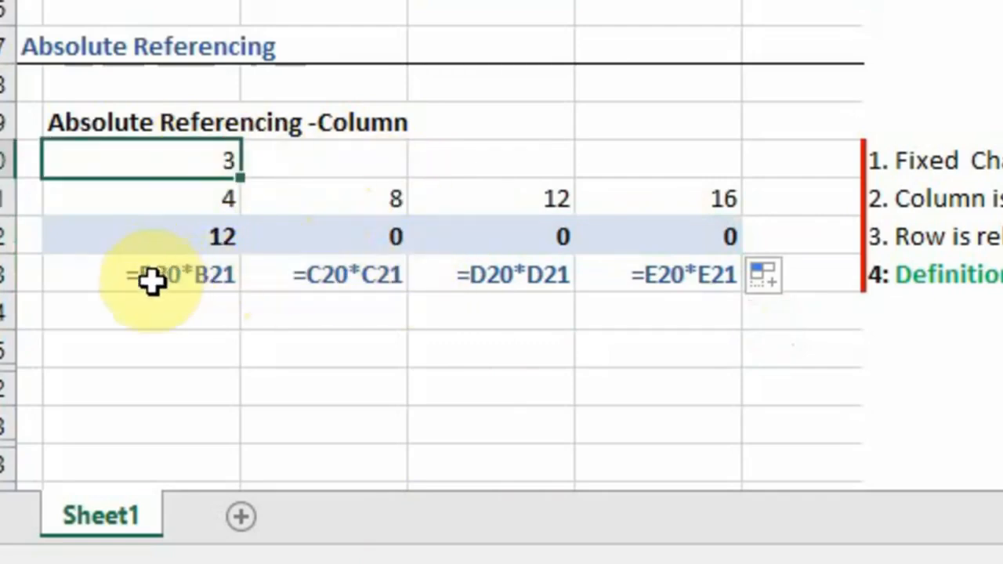
left_click_drag(150, 280, 635, 283)
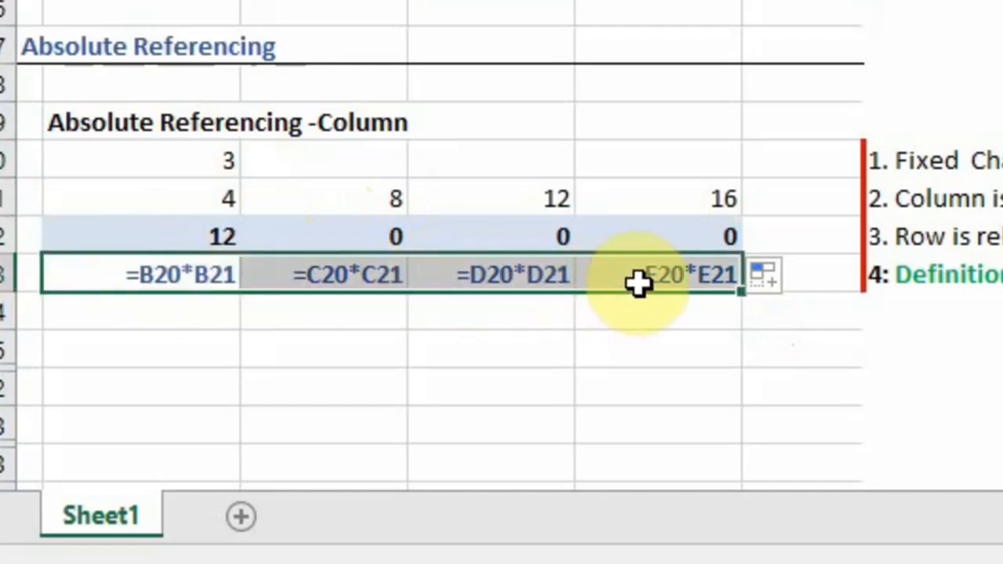
left_click_drag(227, 237, 671, 237)
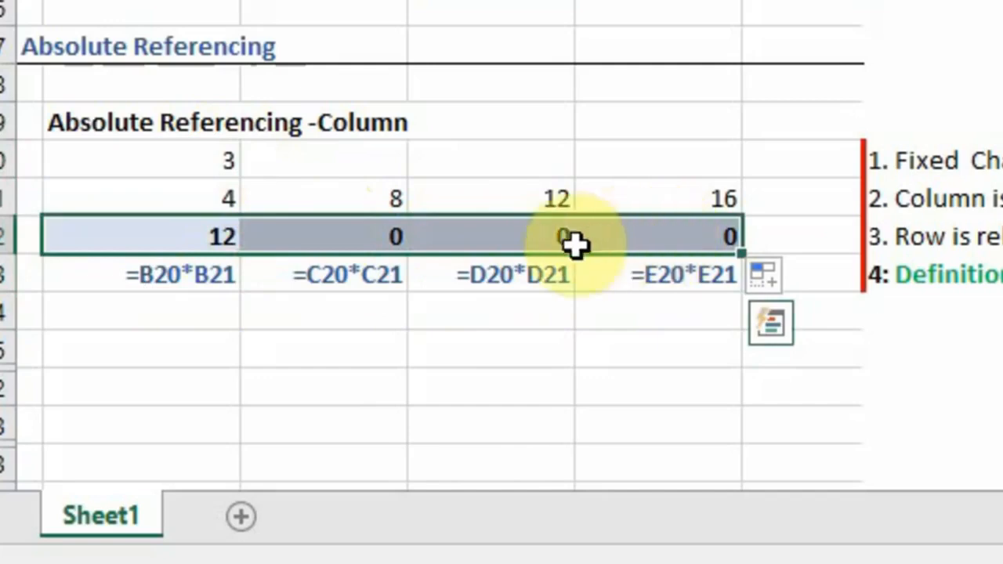
left_click(141, 284)
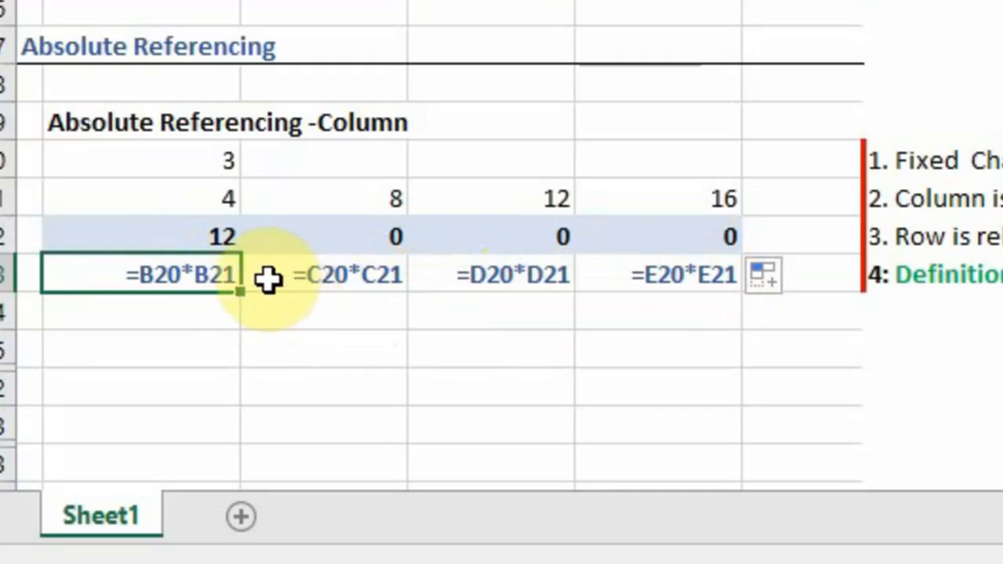
left_click(201, 153)
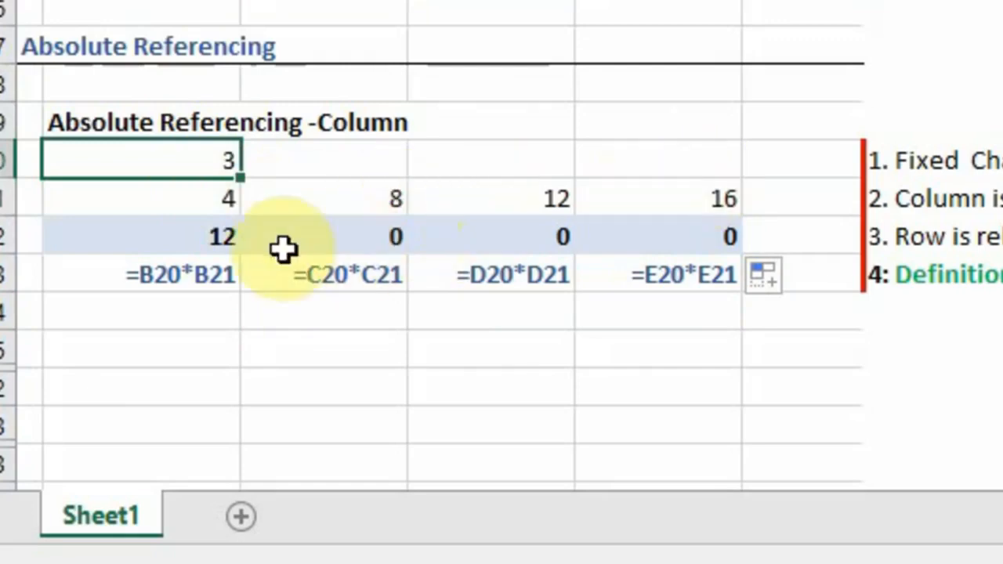
Make only the column of the B20 reference absolute in B22, so the formula reads =$B20*B21.
left_click(204, 238)
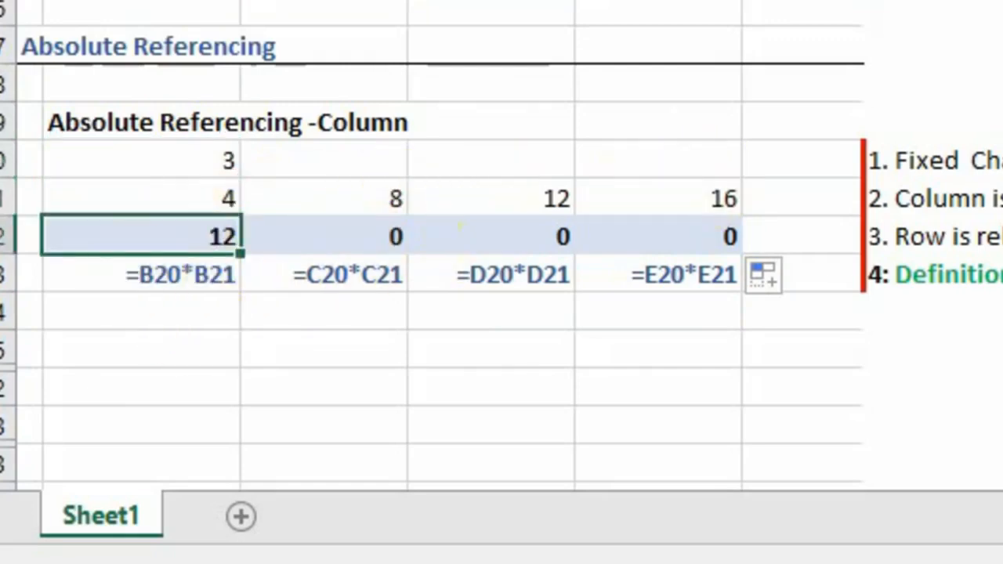
key("F2")
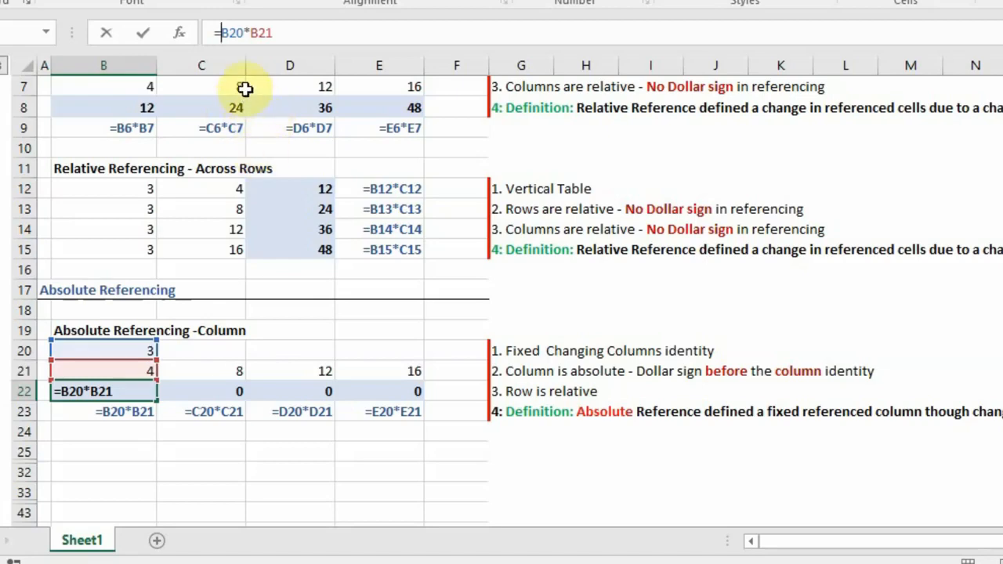
left_click(224, 36)
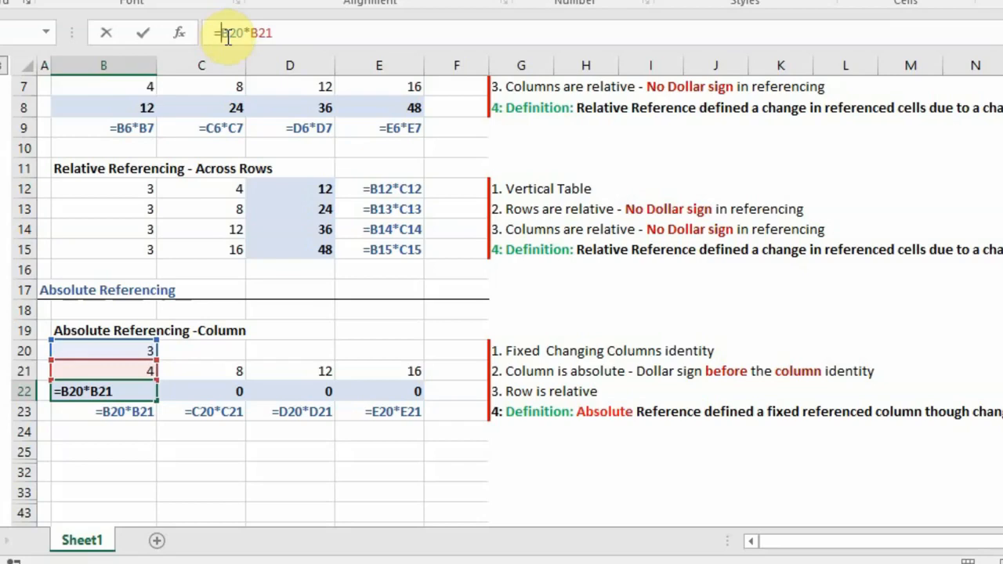
type("$")
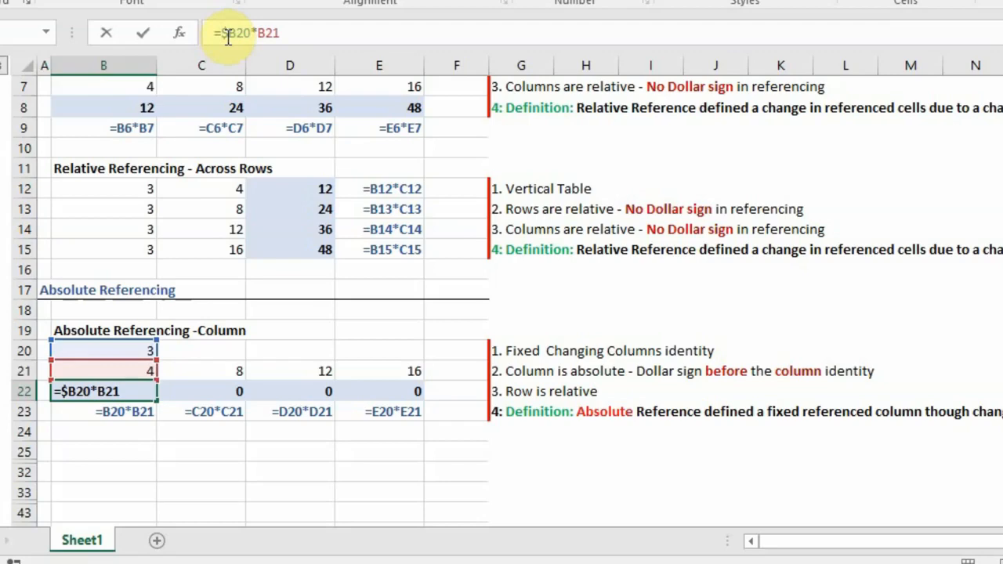
key("BackSpace")
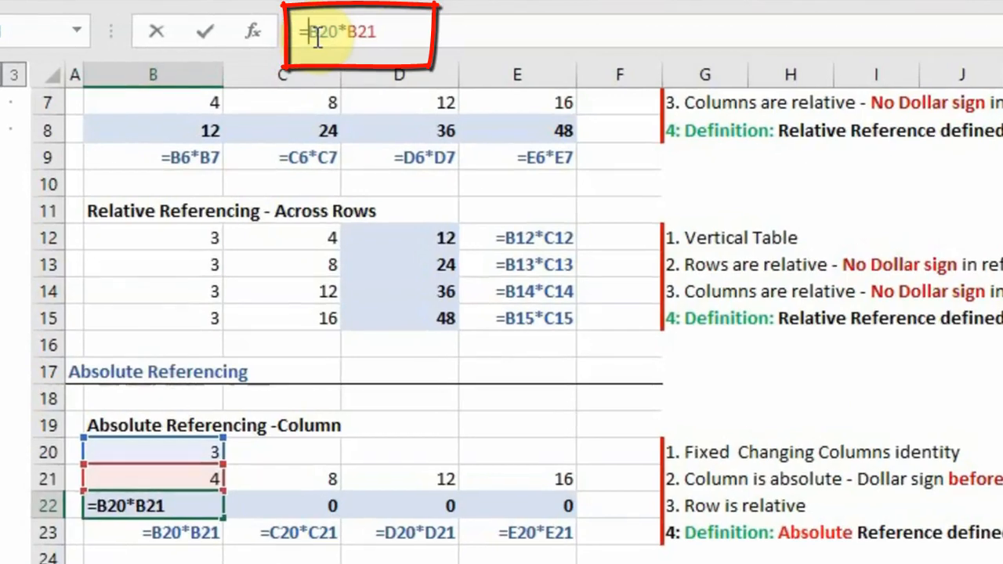
key("F4")
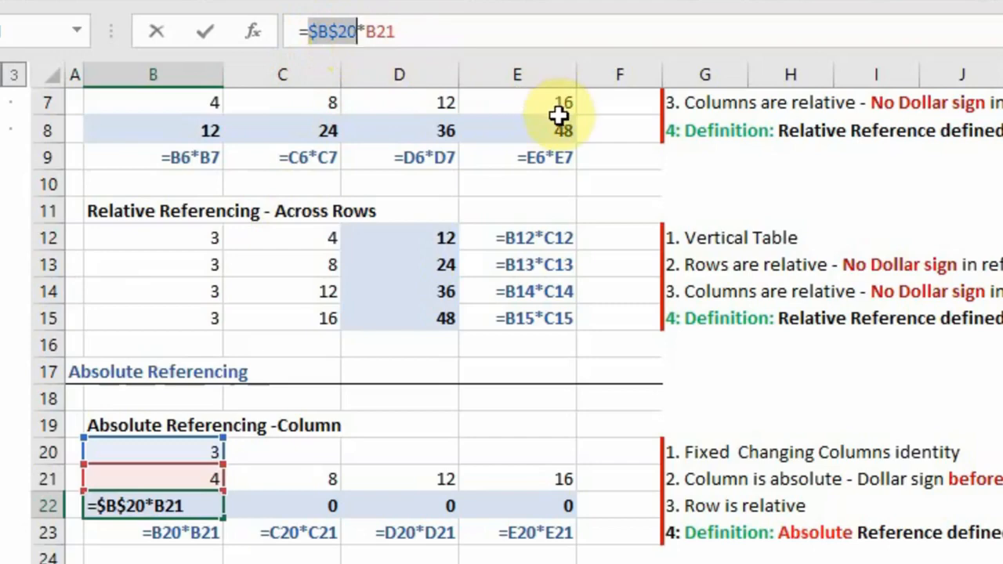
key("F4")
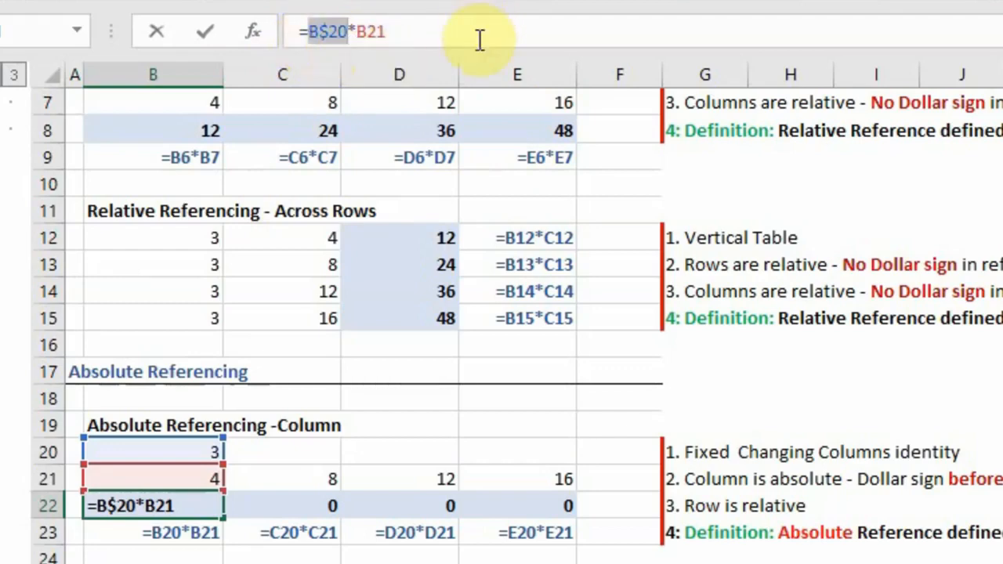
key("F4")
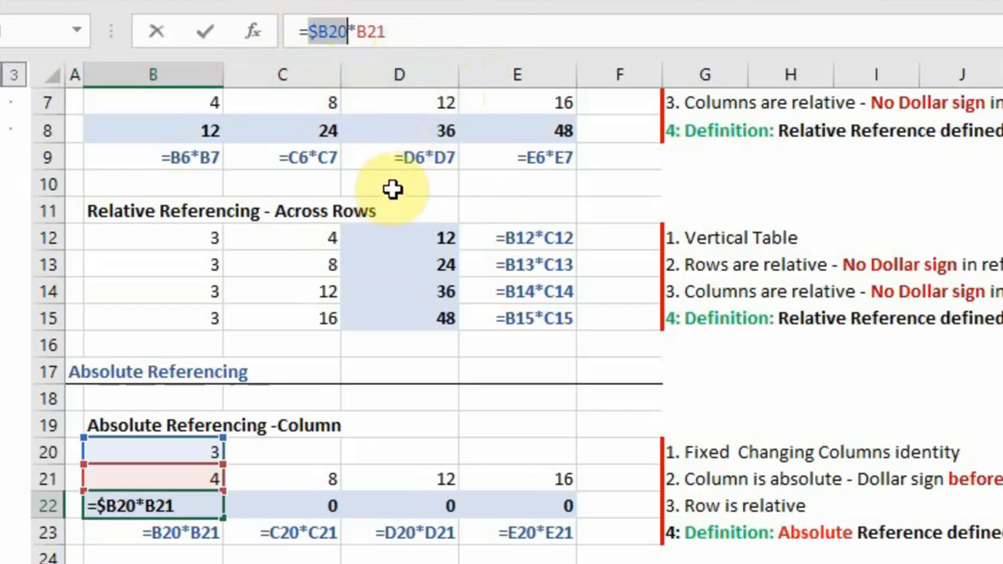
key("Return")
Fill the formula in B22 across to E22 of the Absolute Referencing - Column table, replacing the formulas there.
key("Up")
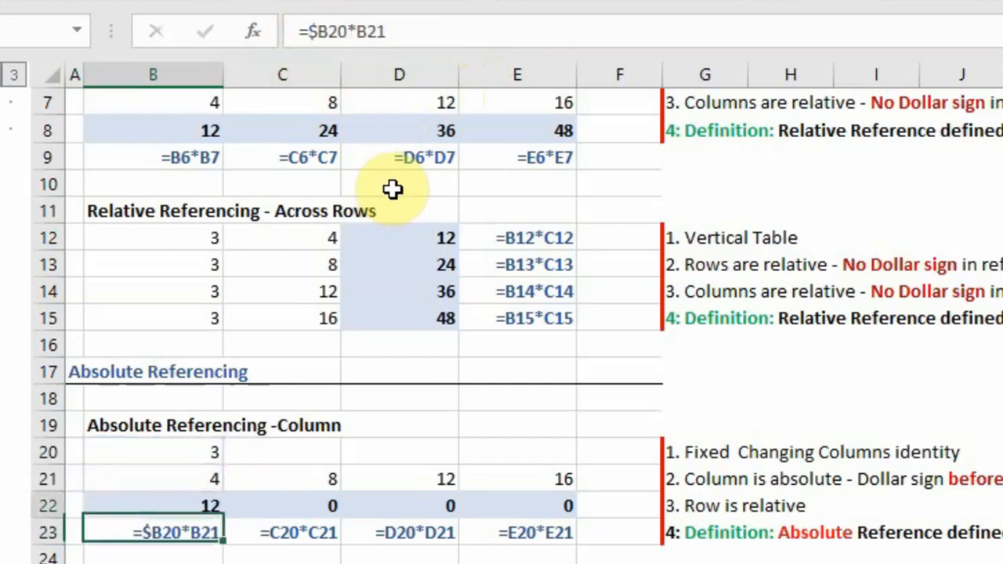
key("Down")
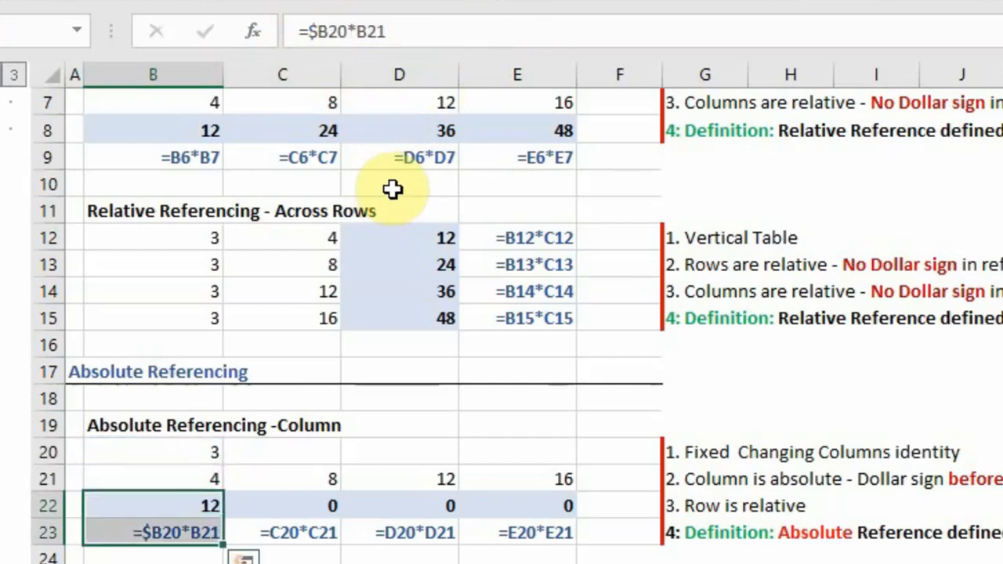
key("Up")
key("Up")
key("Down")
key("shift+Right")
key("shift+Right")
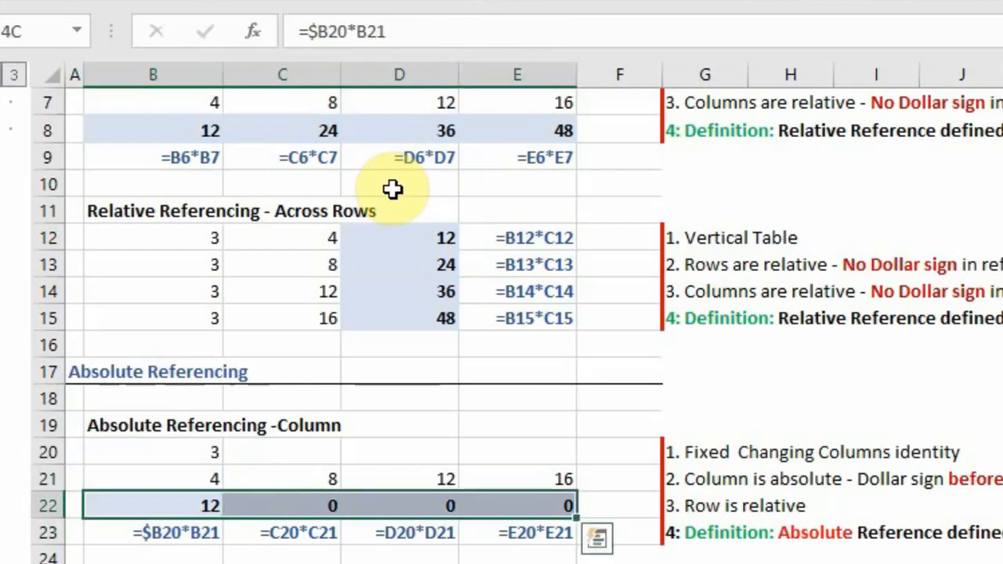
key("ctrl+r")
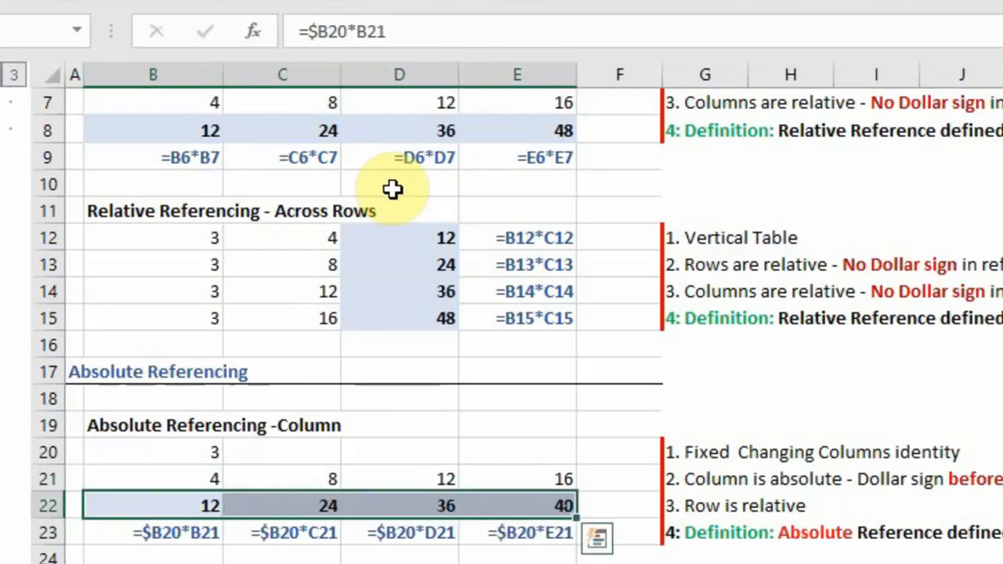
Inspect the copied formulas in C22:E22 and trace which cells the formula in D22 references, leaving it unchanged.
left_click(553, 506)
left_click(444, 506)
left_click(314, 508)
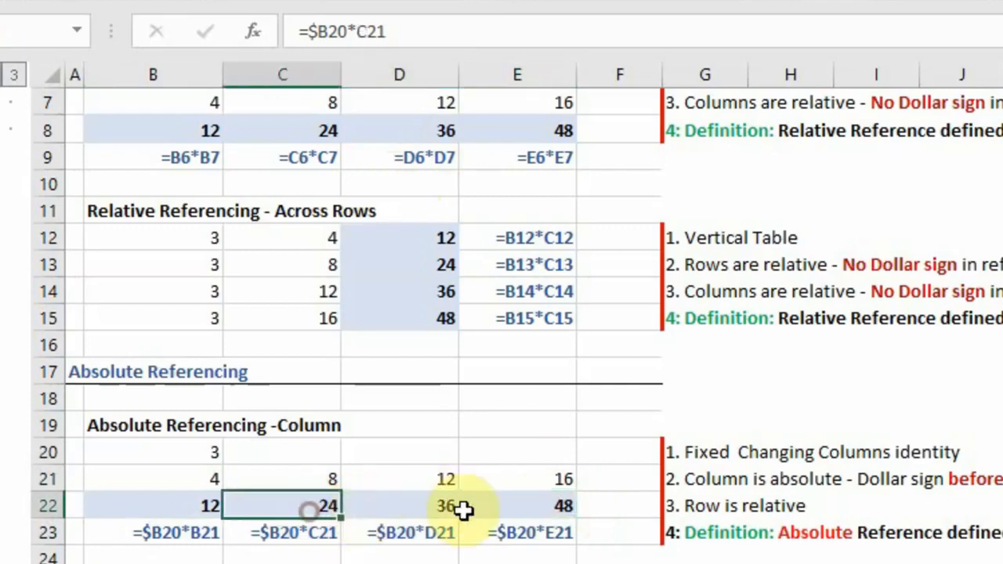
left_click(432, 508)
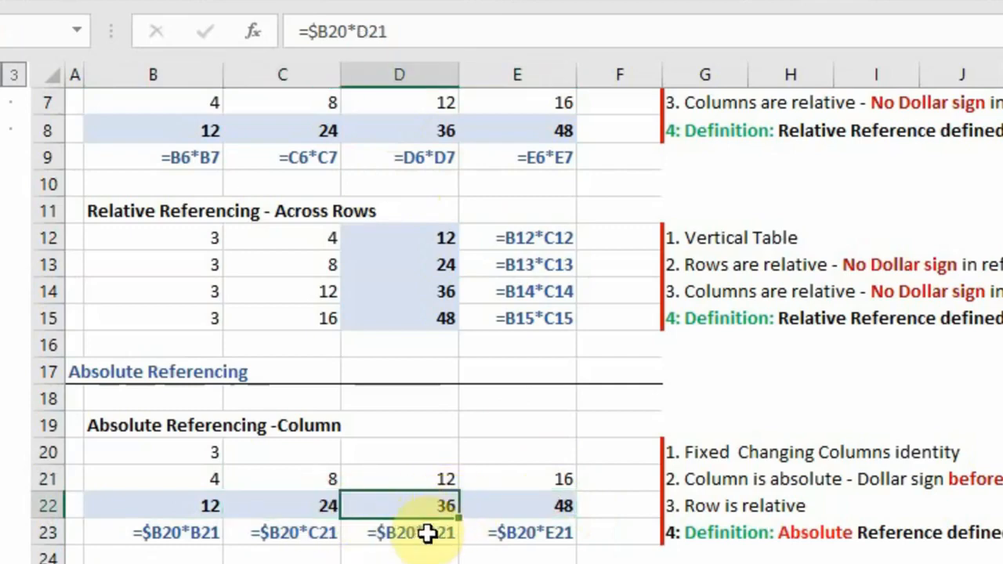
key("F2")
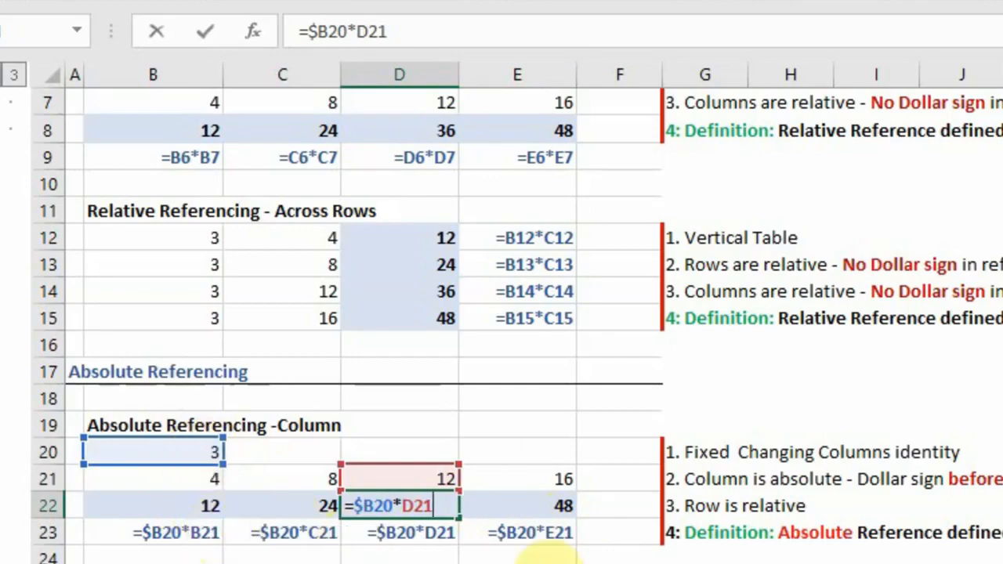
key("Return")
Read the absolute column notes in G20:G23 and check them against each formula in B22:E22.
left_click(718, 453)
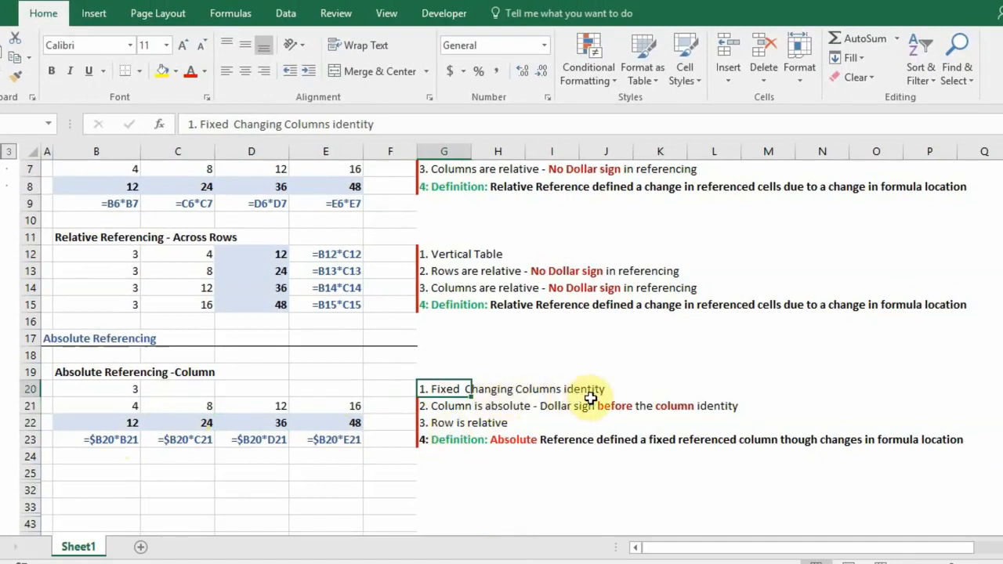
left_click(461, 404)
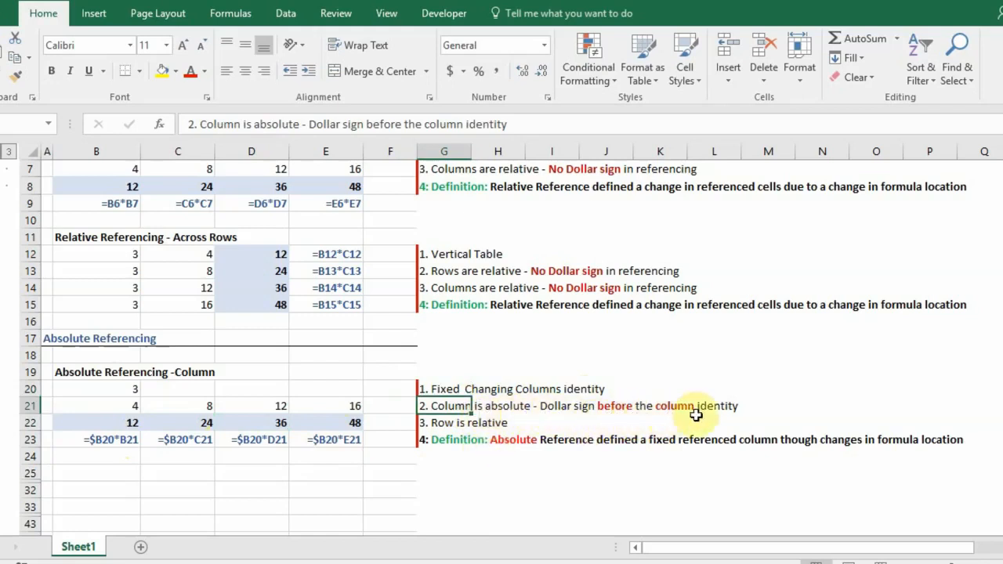
left_click(448, 421)
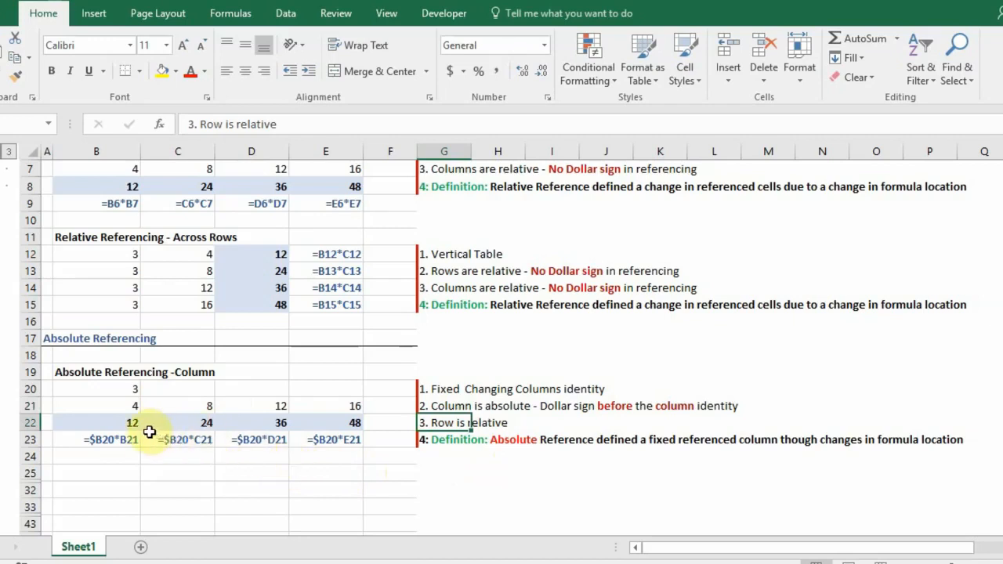
left_click_drag(123, 419, 319, 423)
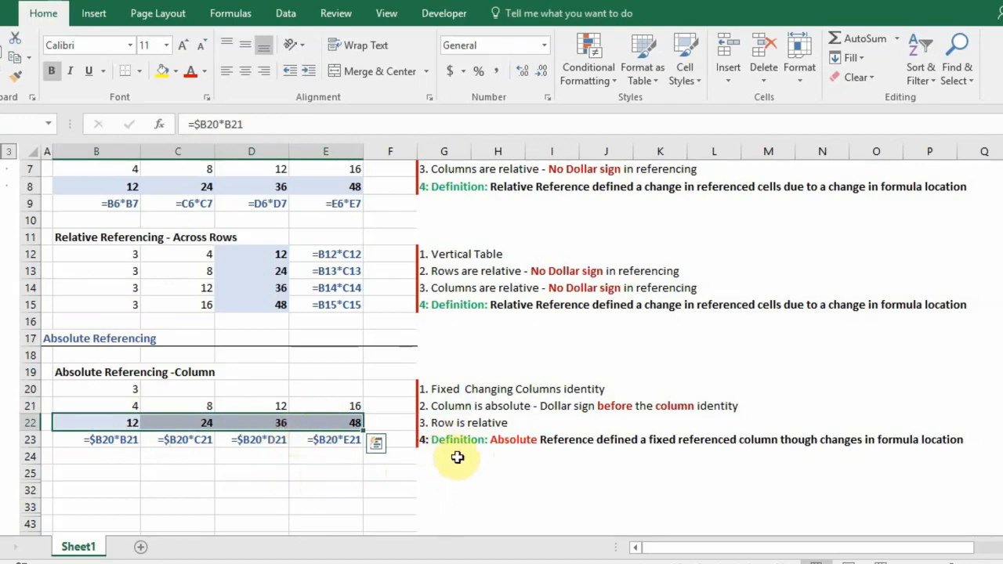
left_click(436, 441)
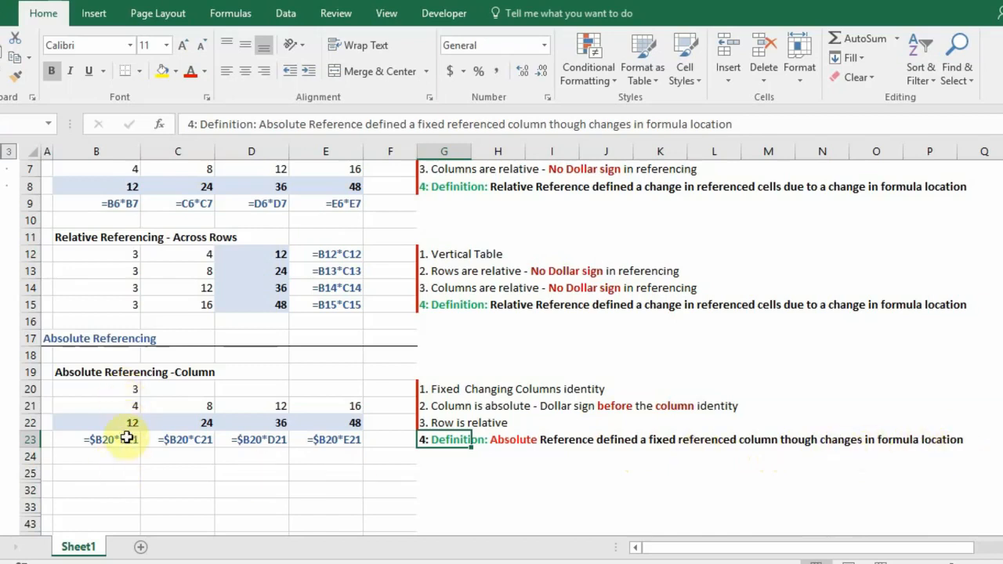
left_click(186, 423)
left_click(261, 422)
left_click(347, 421)
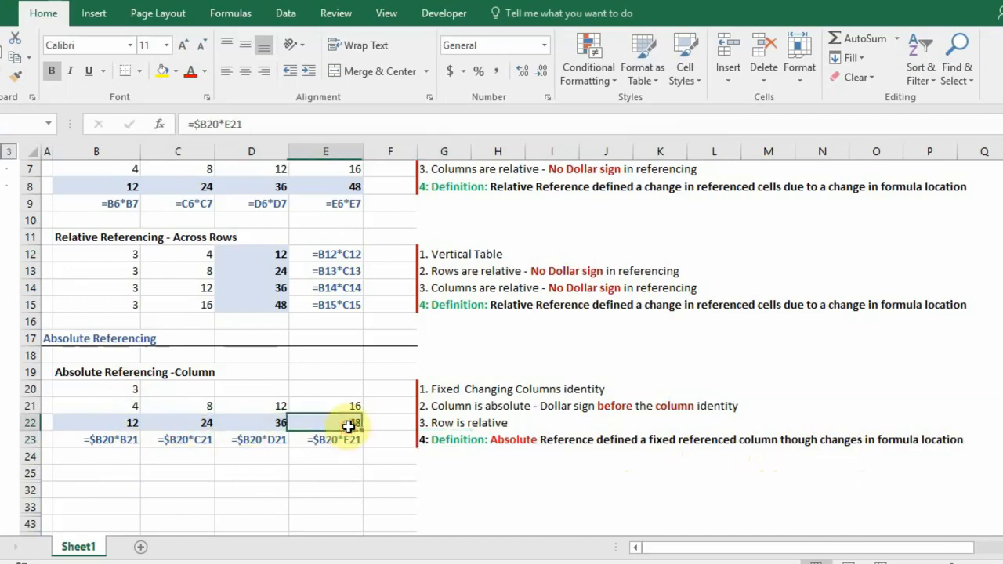
left_click(228, 425)
left_click(181, 421)
left_click(105, 420)
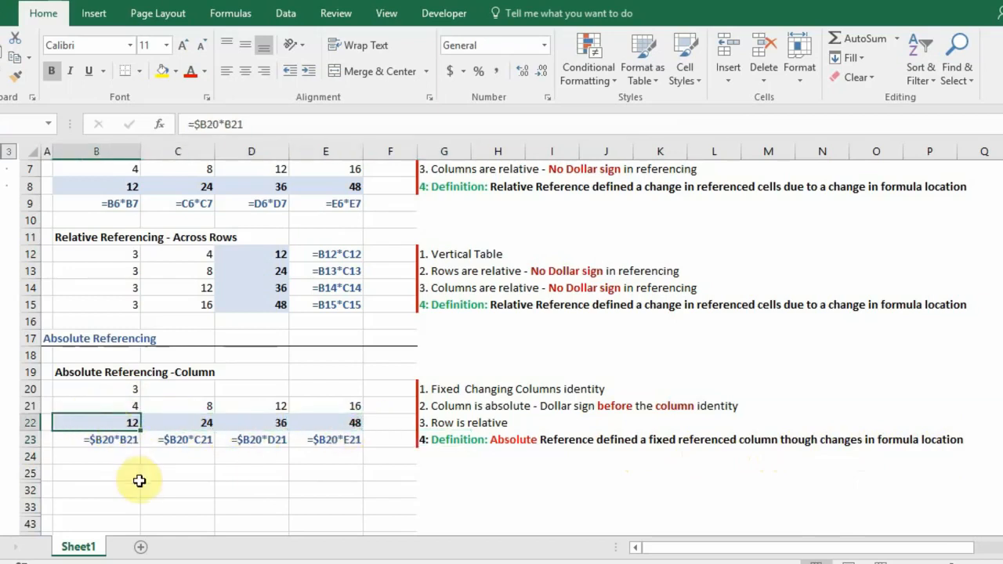
Expand the collapsed rows 26 to 31 holding the Absolute Referencing - Row table and compare its layout with the column table.
scroll(211, 451, "down", 2)
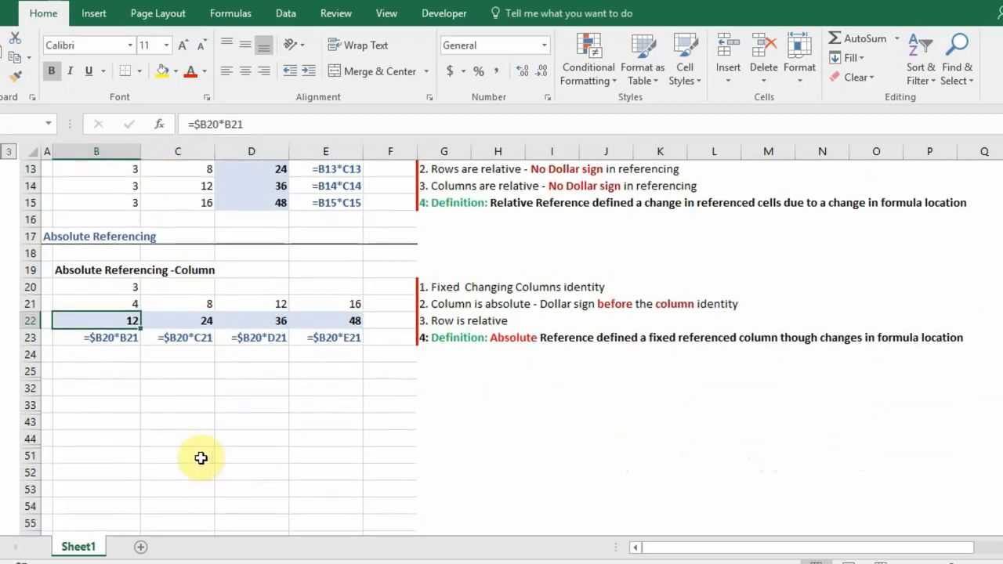
left_click(3, 381)
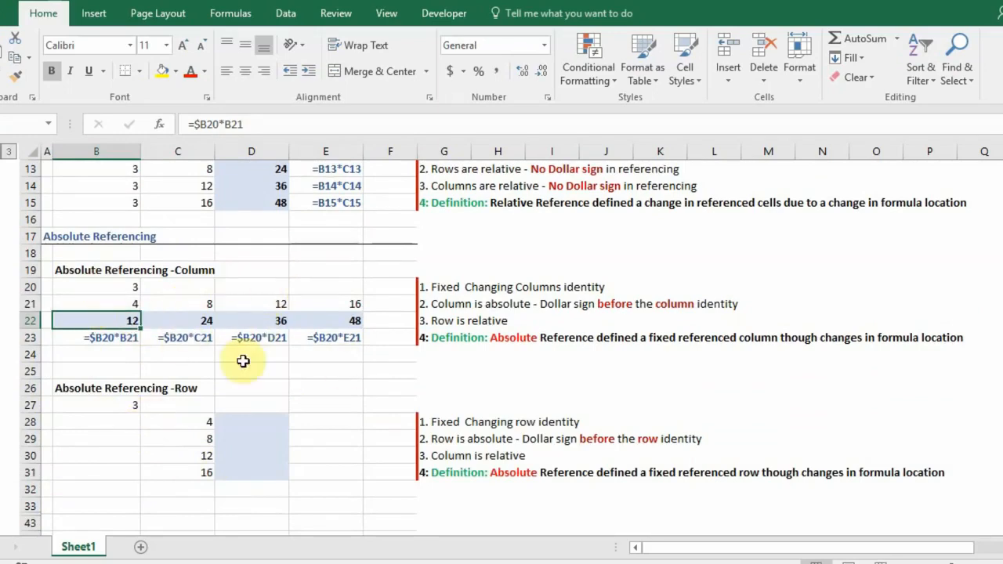
left_click_drag(102, 287, 313, 354)
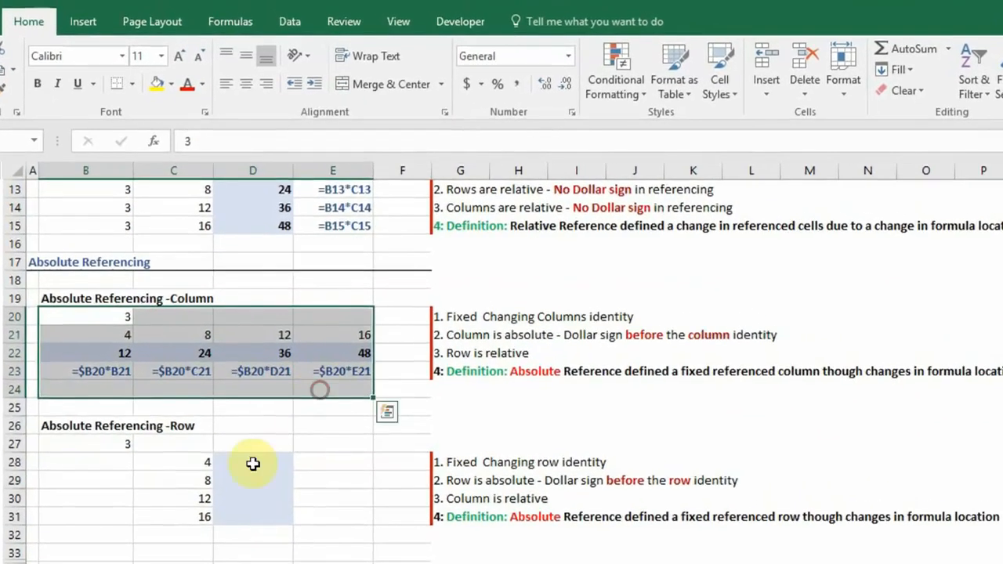
left_click(253, 464)
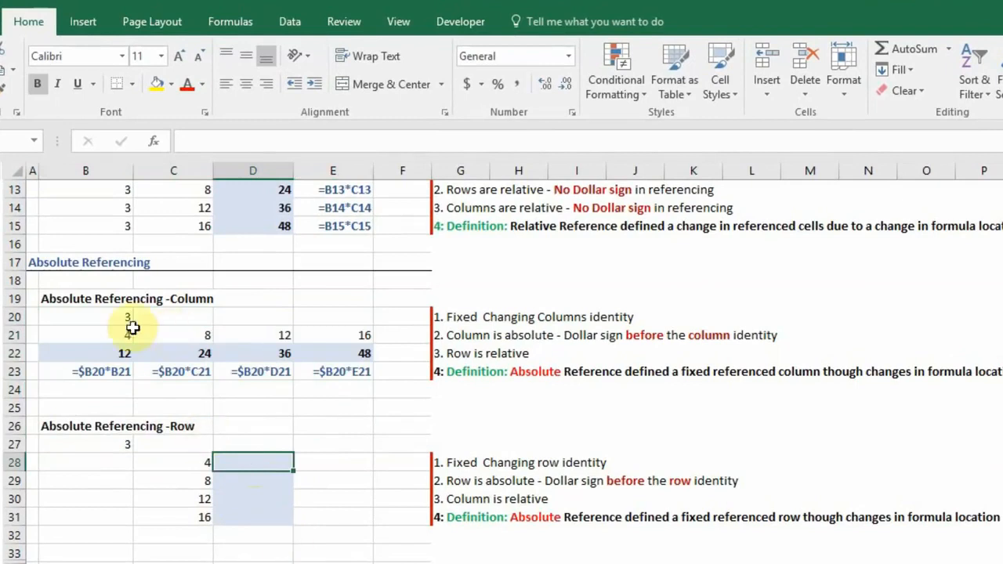
left_click_drag(89, 314, 371, 368)
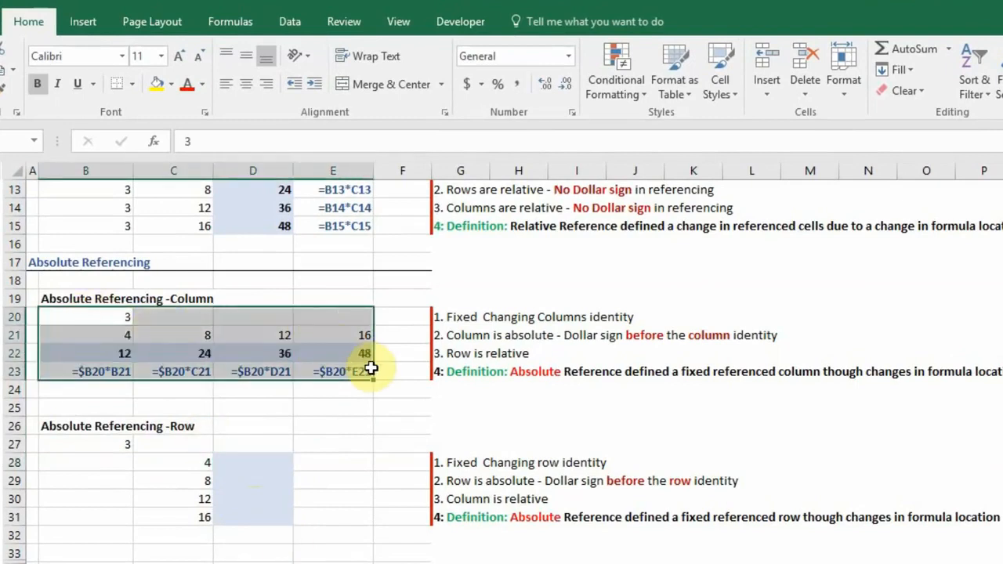
left_click(197, 427)
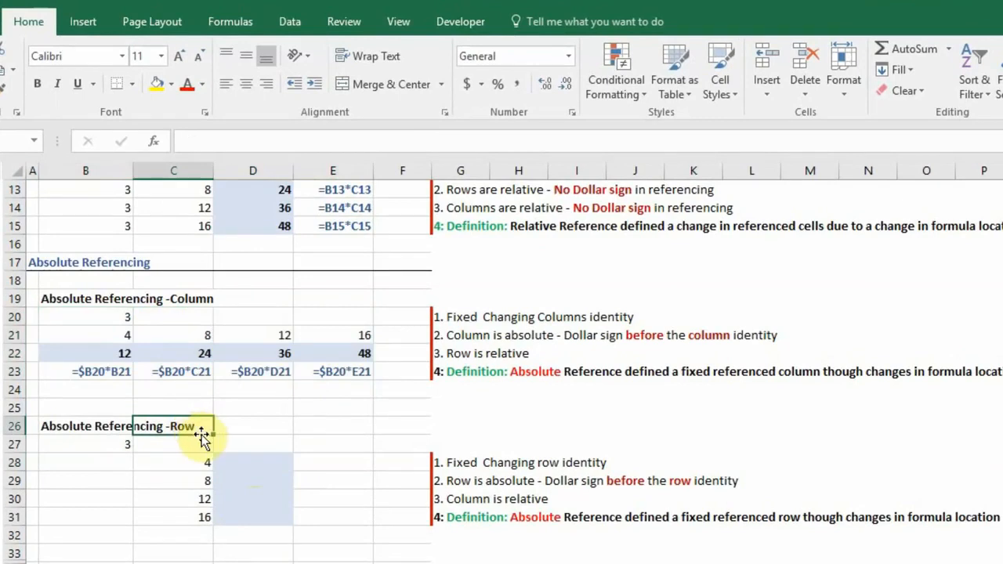
Enter the formula =B27*C28 in cell D28 of the Absolute Referencing - Row table.
left_click(243, 464)
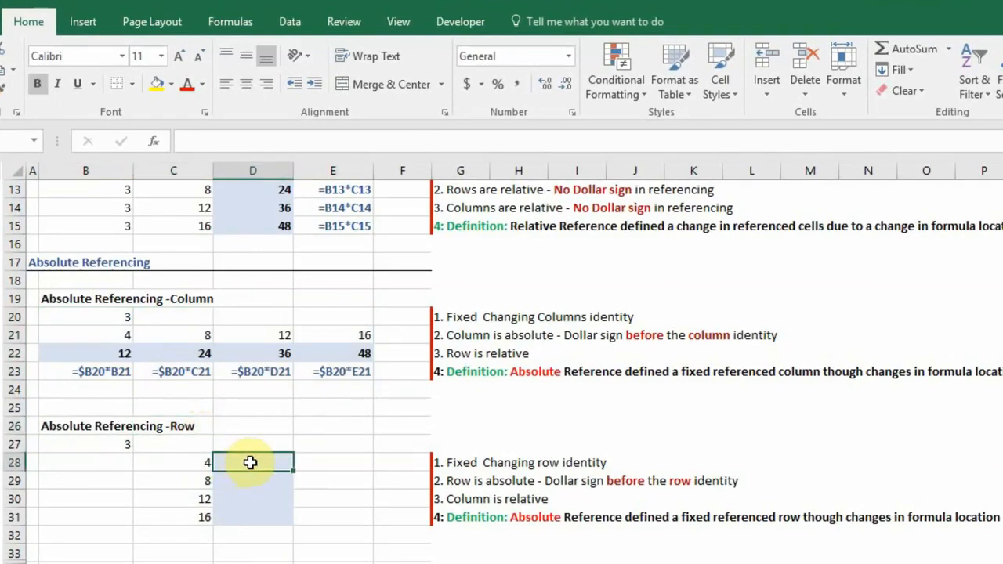
left_click_drag(250, 463, 242, 518)
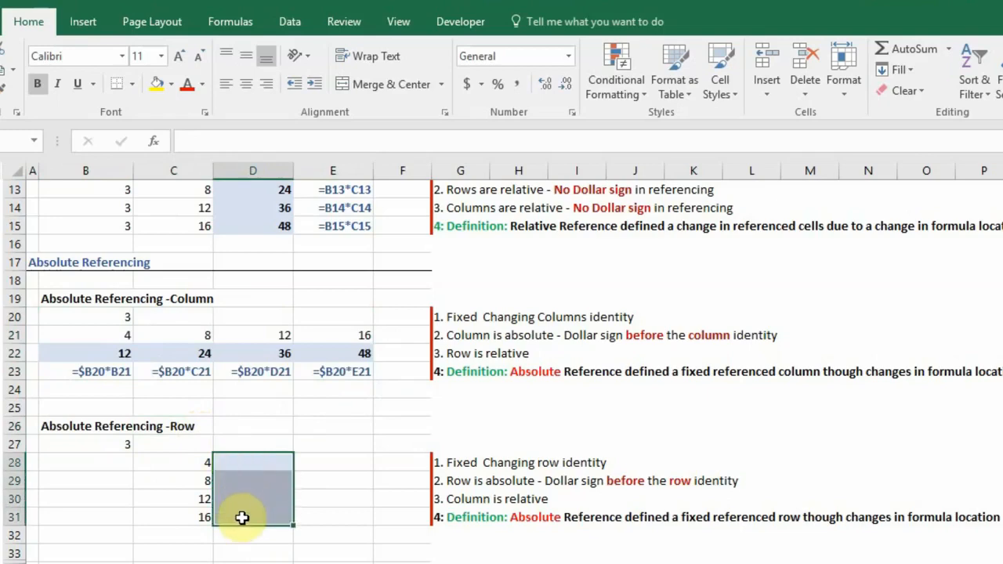
left_click_drag(108, 351, 347, 340)
mouse_move(240, 461)
left_mouse_down()
mouse_move(240, 517)
mouse_move(249, 459)
left_mouse_up()
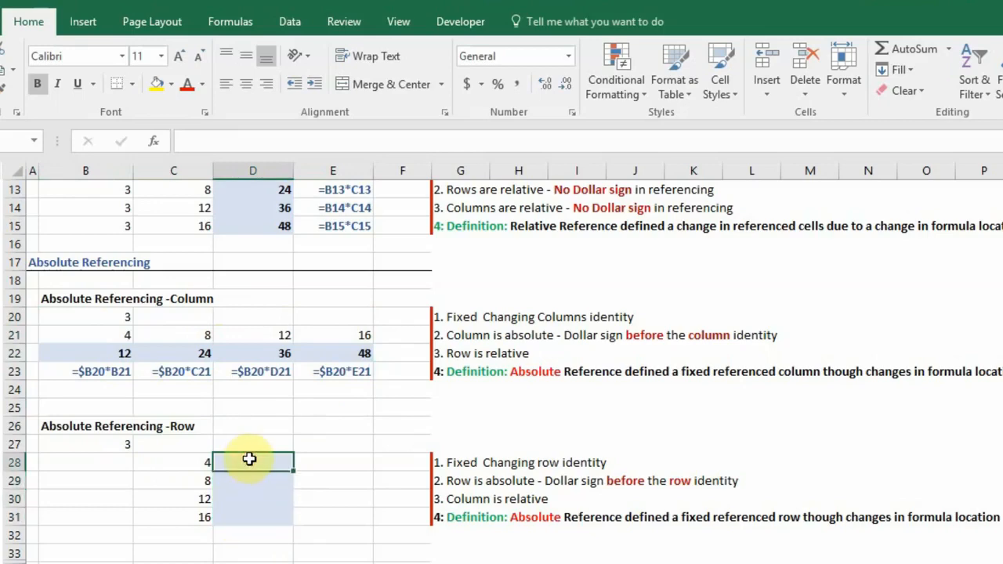
type("=")
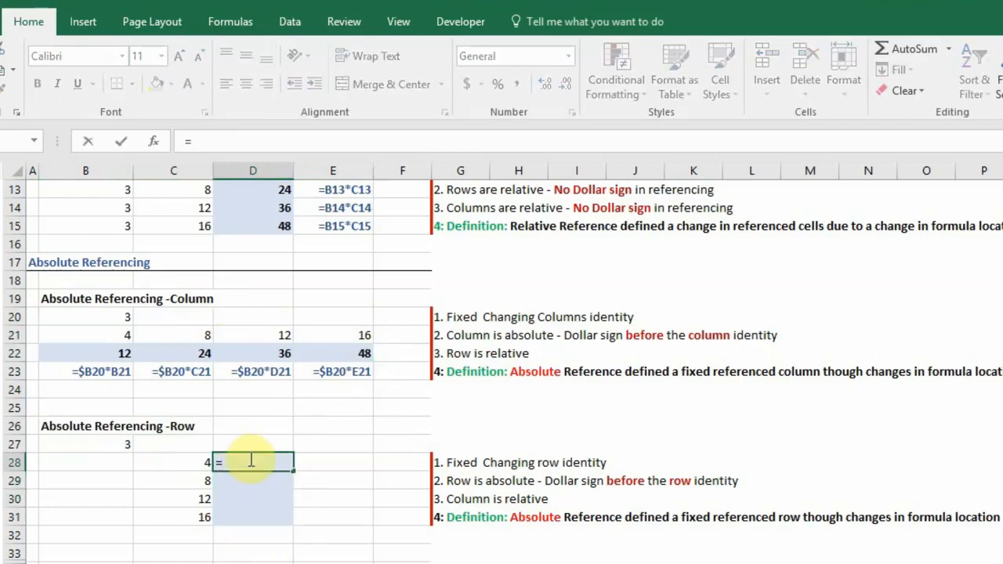
left_click(118, 445)
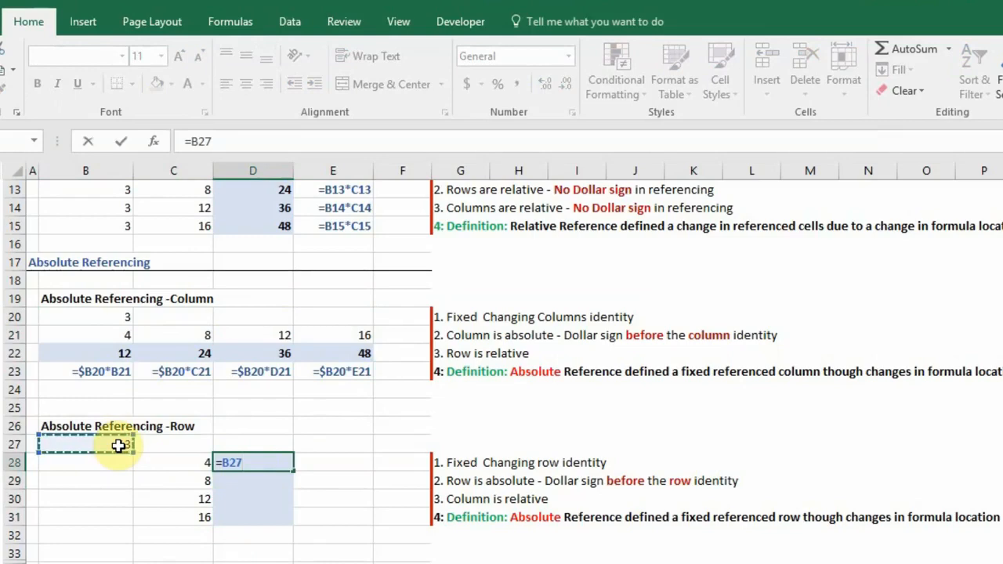
type("*")
left_click(167, 463)
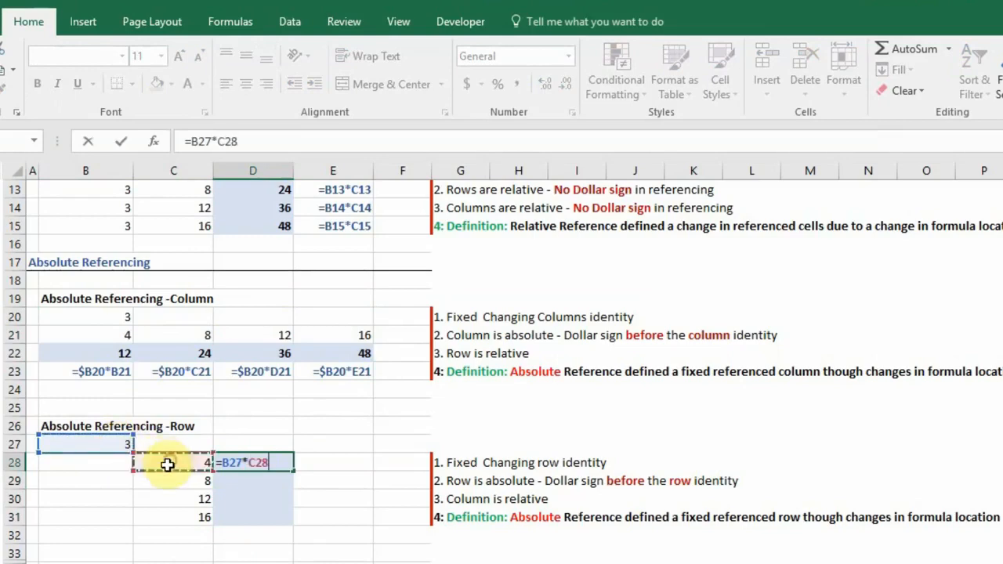
key("Return")
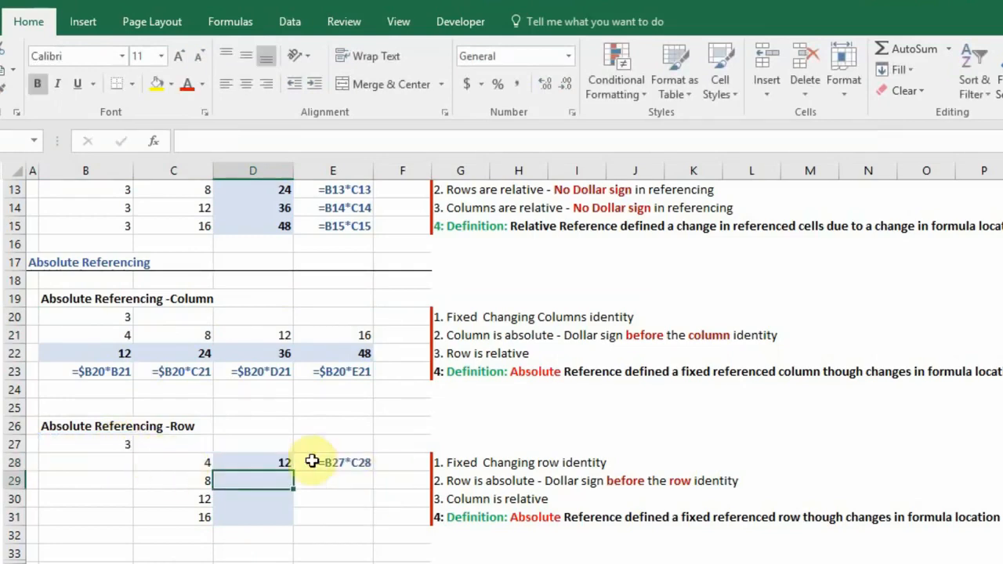
Fill the relative formula in D28 down to D31.
left_click(287, 462)
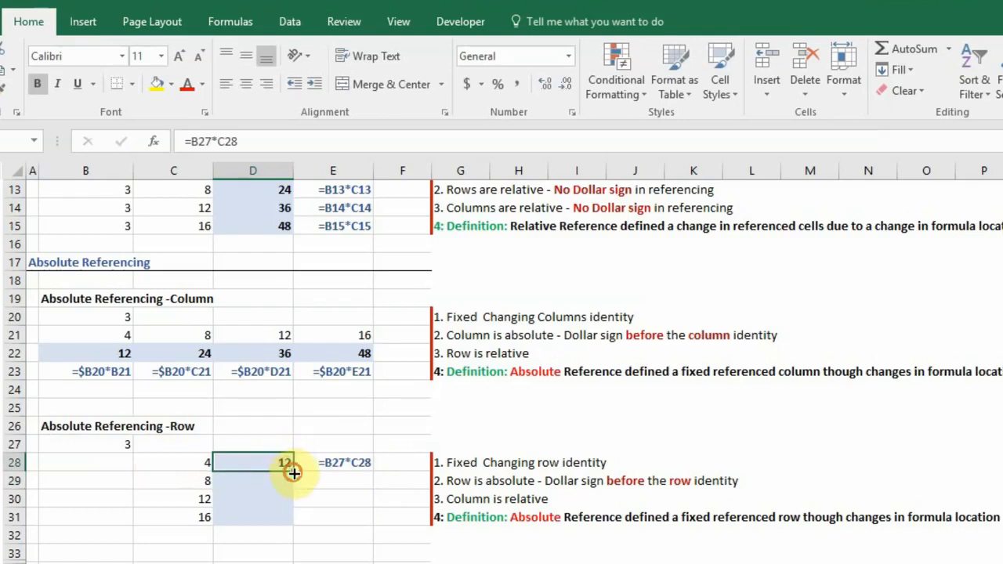
left_click_drag(294, 473, 273, 522)
key("Return")
key("Return")
key("Return")
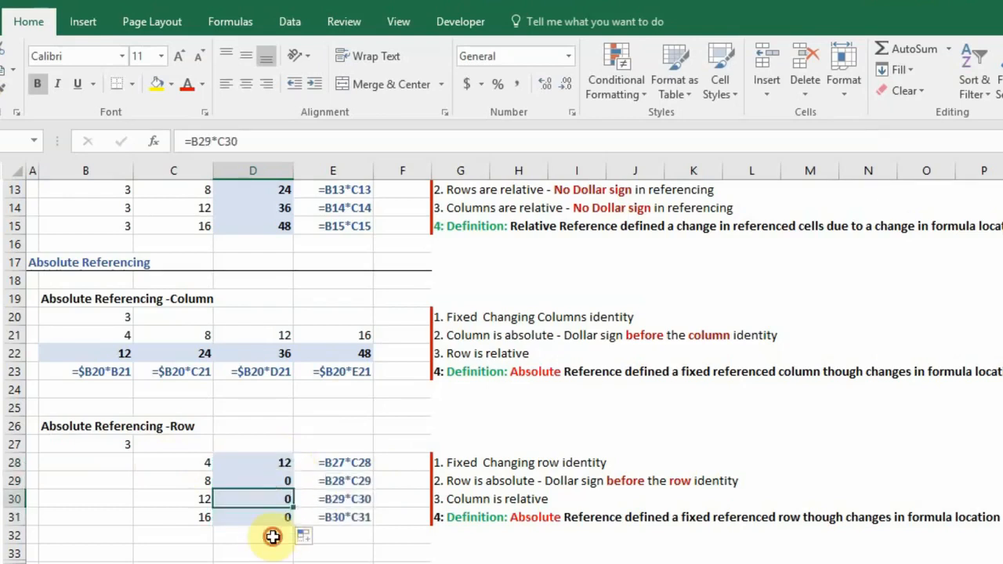
Examine the copied formulas in D29:D31 alongside their formula texts in E28:E31, and trace which cells D29 references.
left_click(279, 478)
left_click(275, 517)
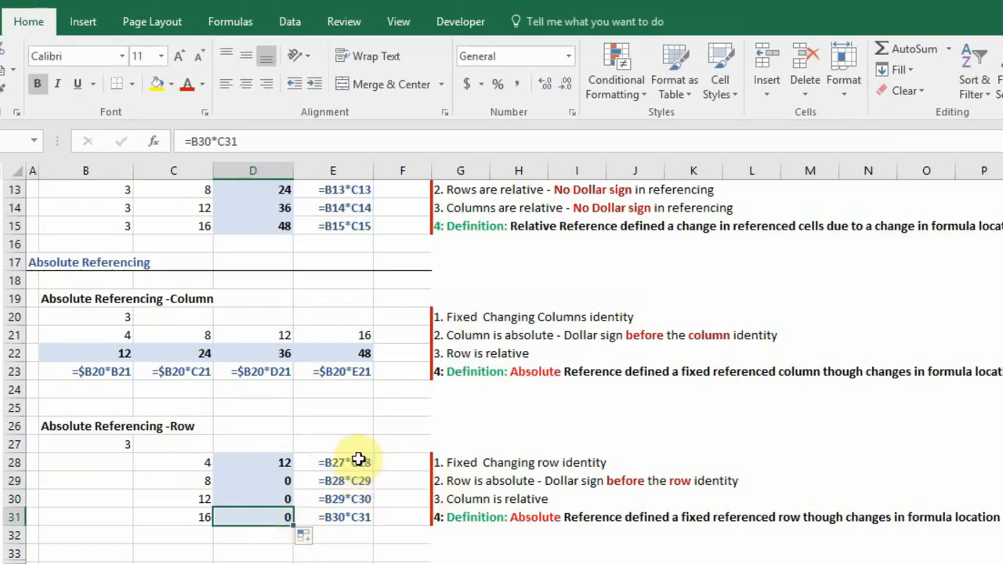
left_click_drag(355, 461, 358, 517)
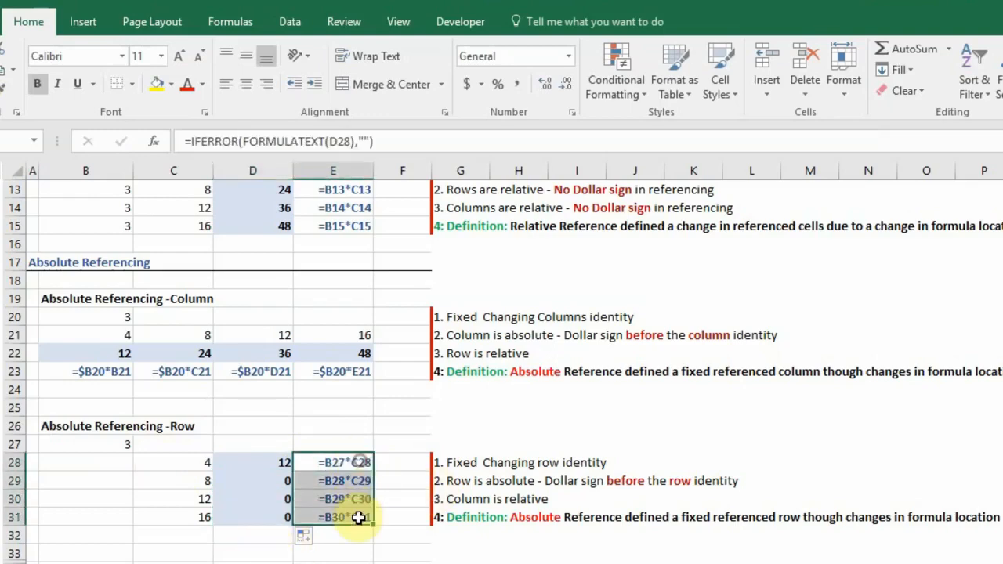
left_click(272, 483)
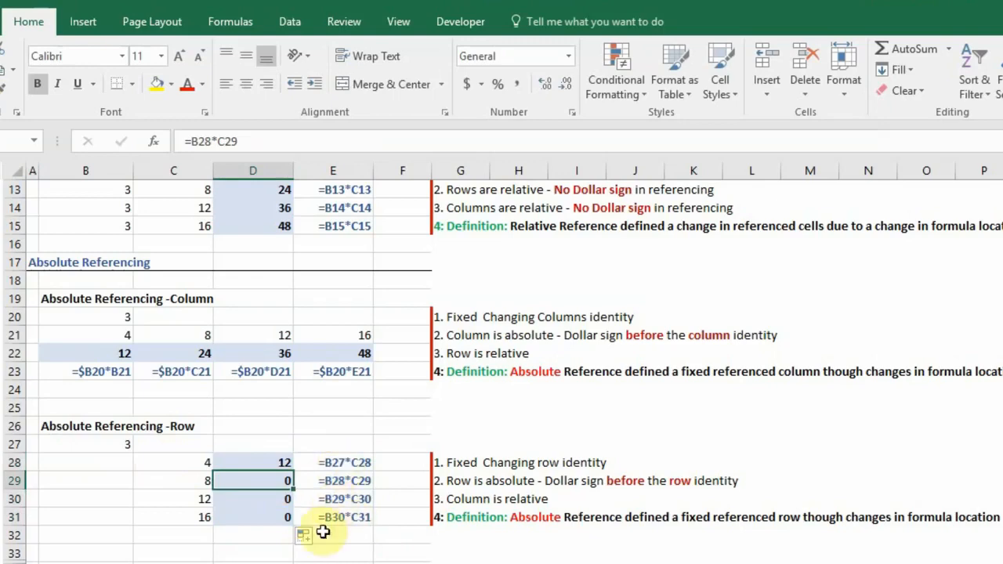
left_click_drag(341, 465, 346, 517)
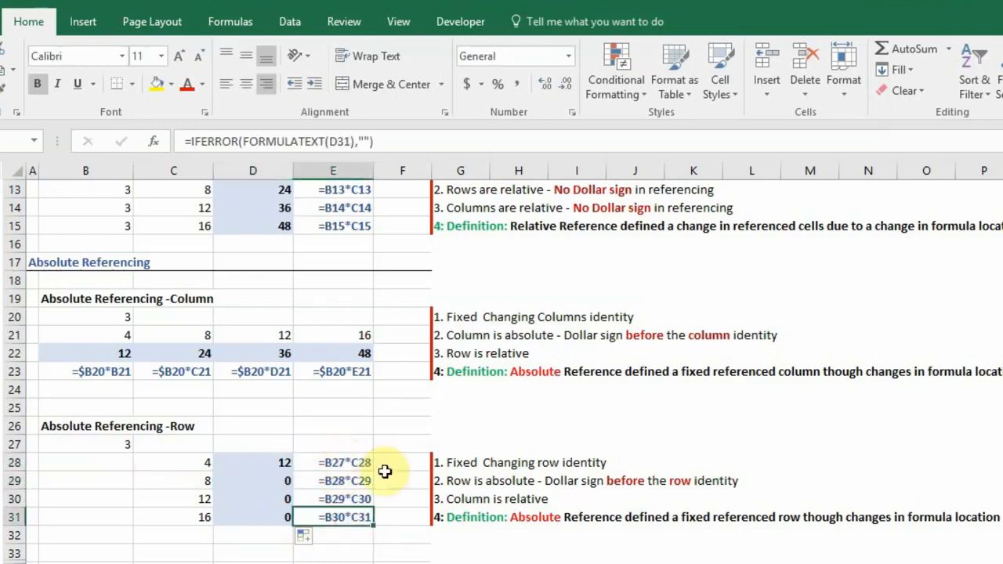
left_click(384, 466)
left_click(356, 460)
left_click(357, 498)
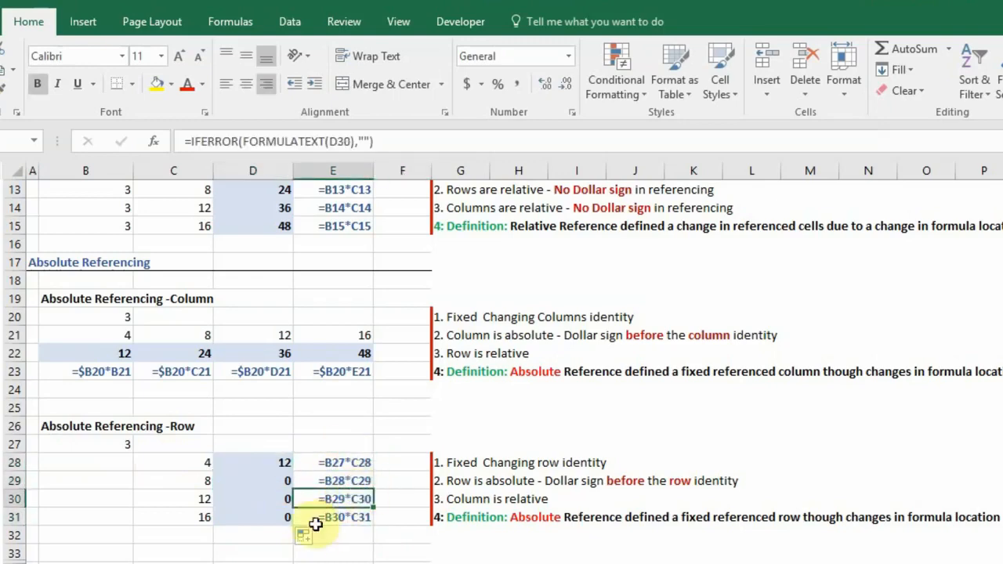
left_click(359, 518)
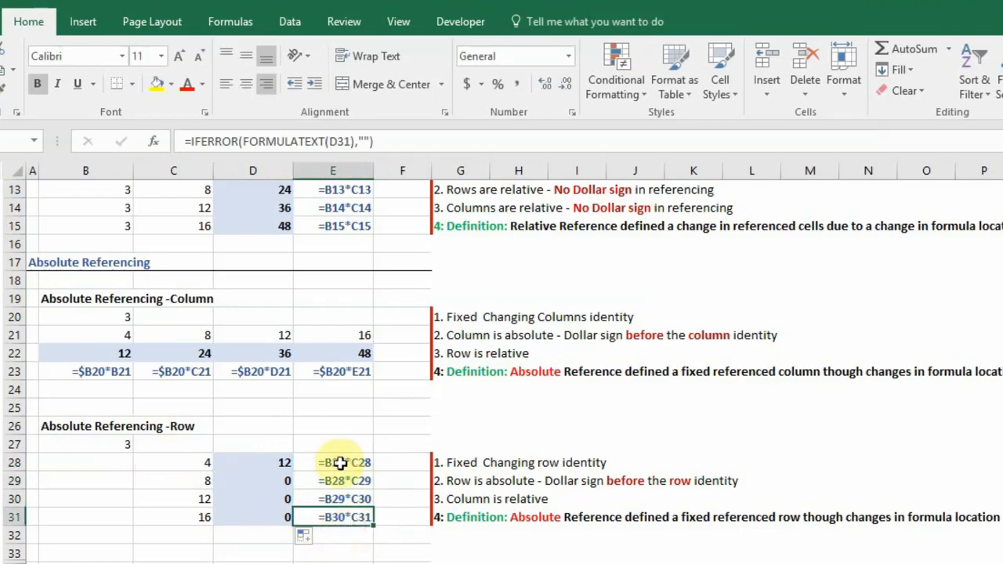
left_click(281, 482)
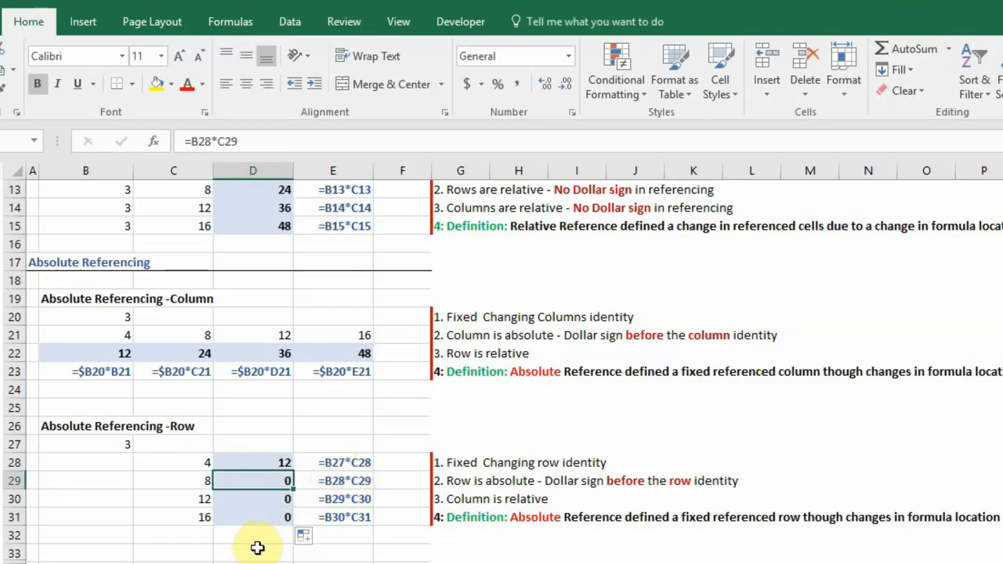
left_click(222, 141)
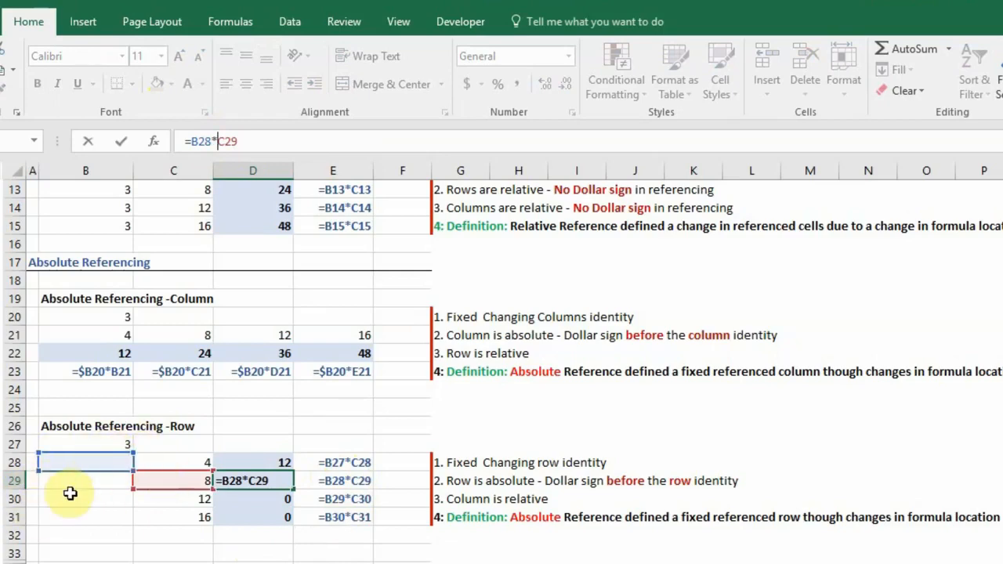
Make the row of the B27 reference absolute in D28 so the formula reads =B$27*C28.
left_click(282, 461)
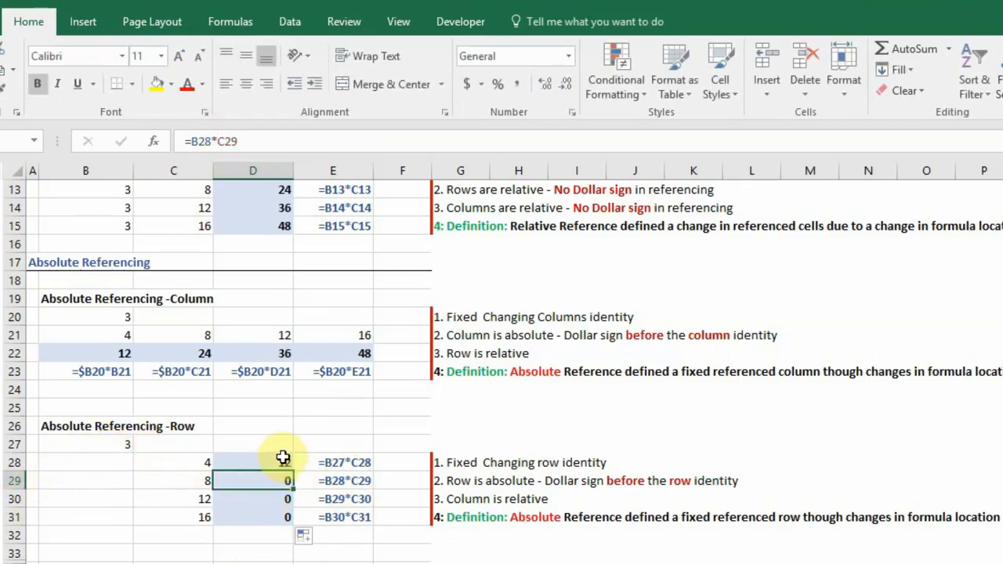
left_click(220, 141)
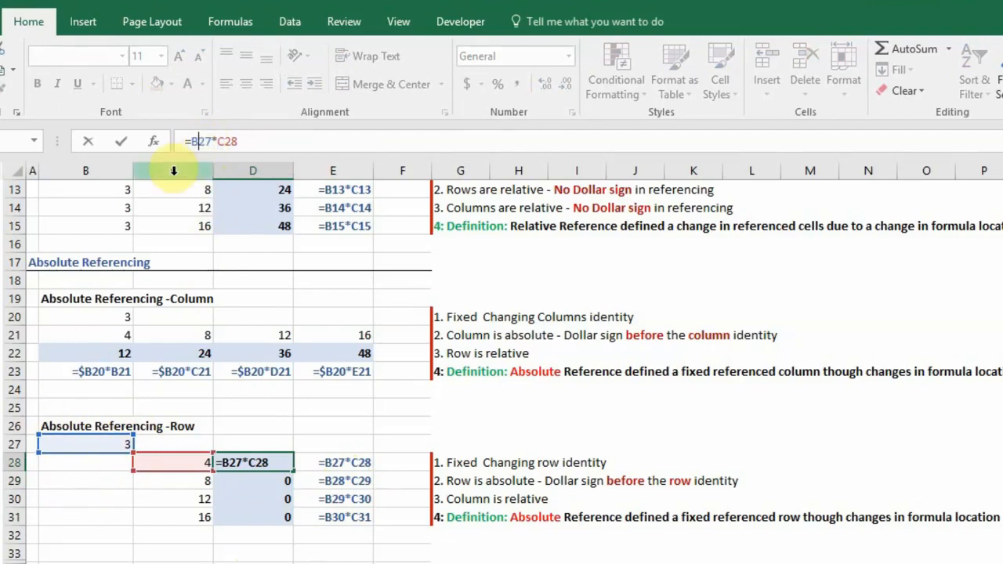
key("F4")
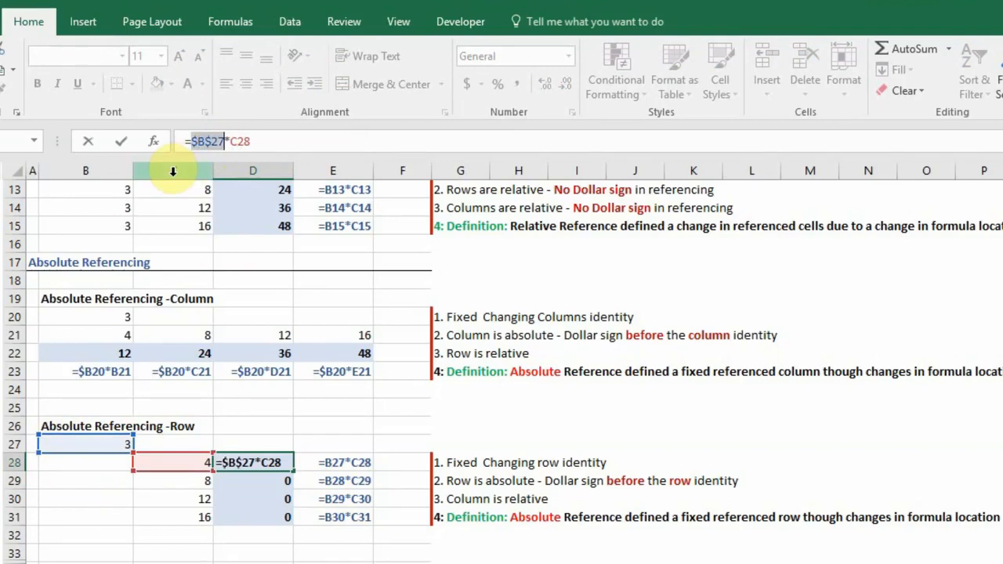
key("F4")
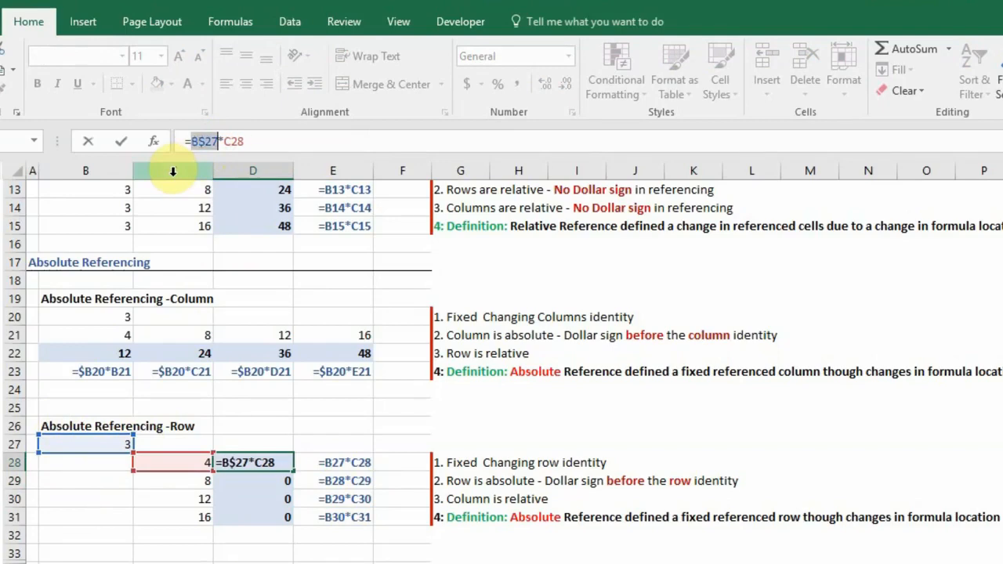
key("Return")
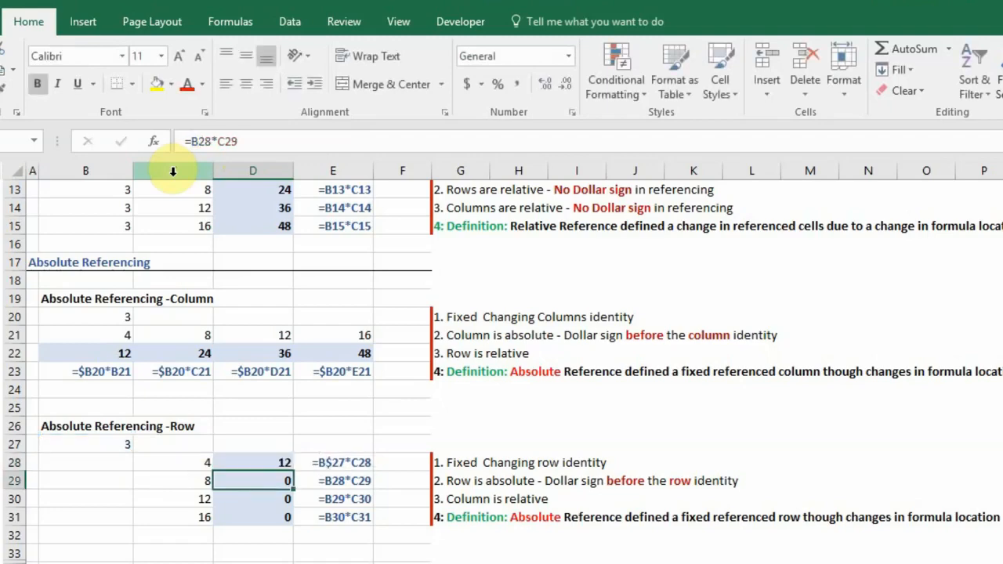
Fill the fixed-row formula in D28 down through D31, replacing the formulas there.
key("Up")
key("shift+Down")
key("shift+Down")
key("shift+Down")
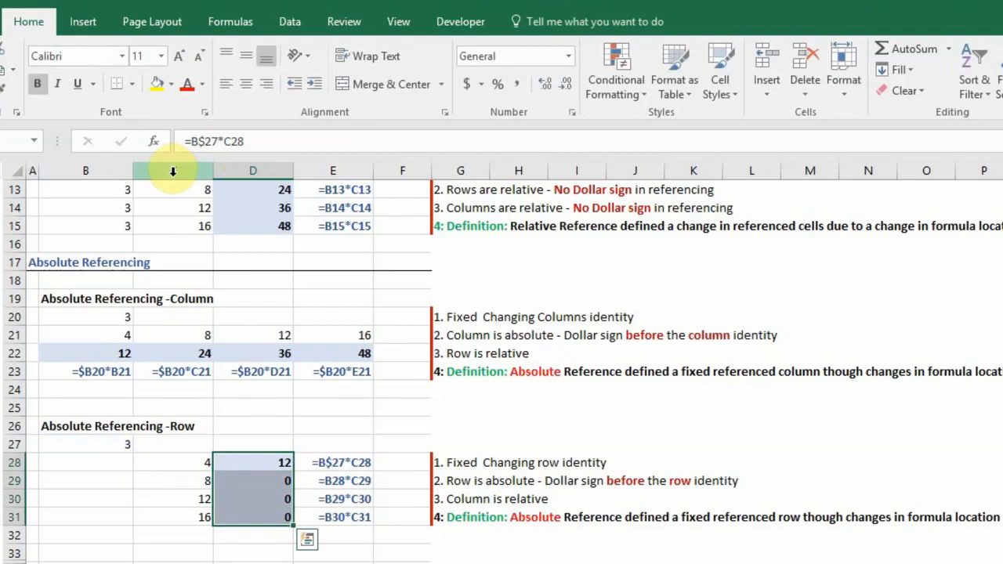
key("ctrl+q")
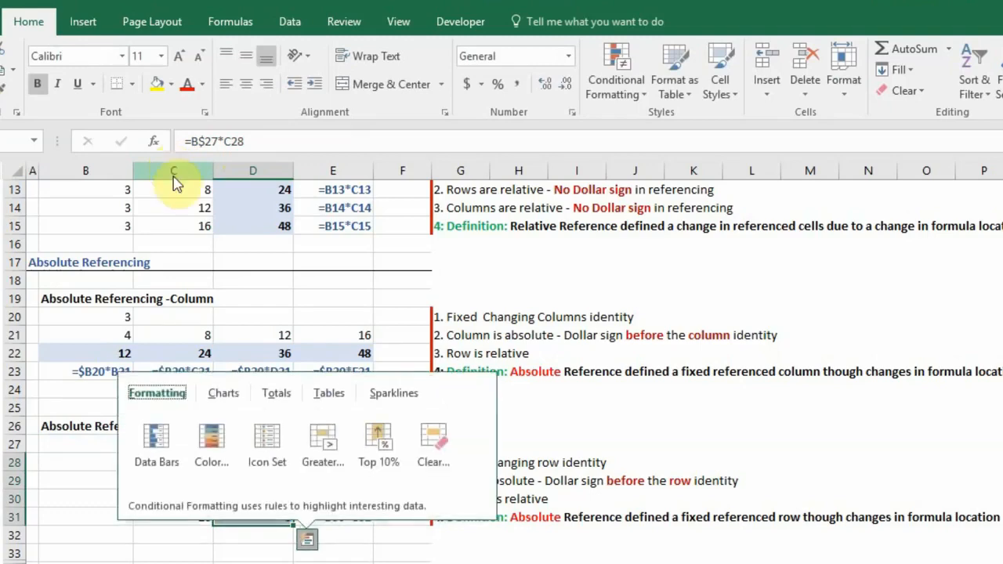
key("Escape")
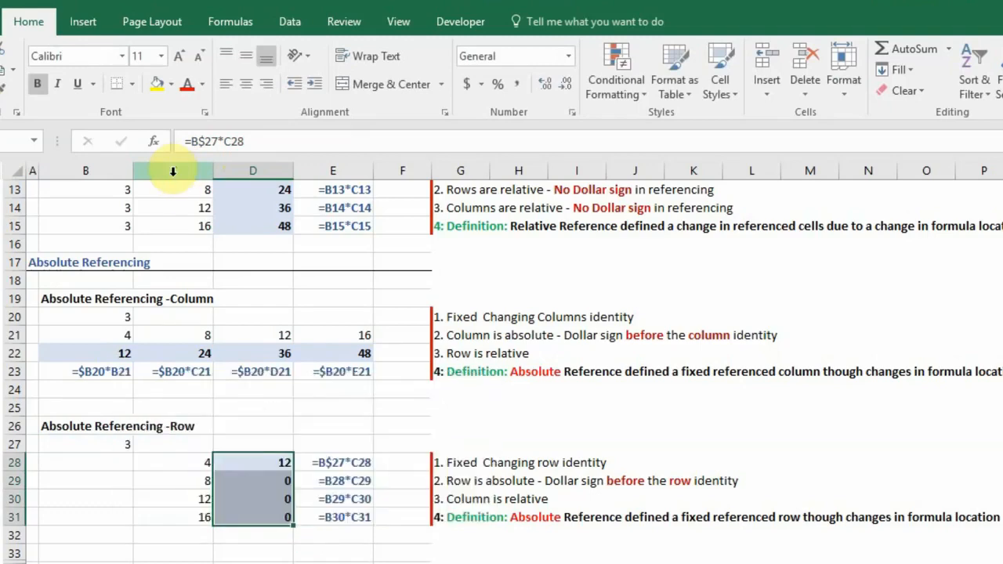
key("ctrl+d")
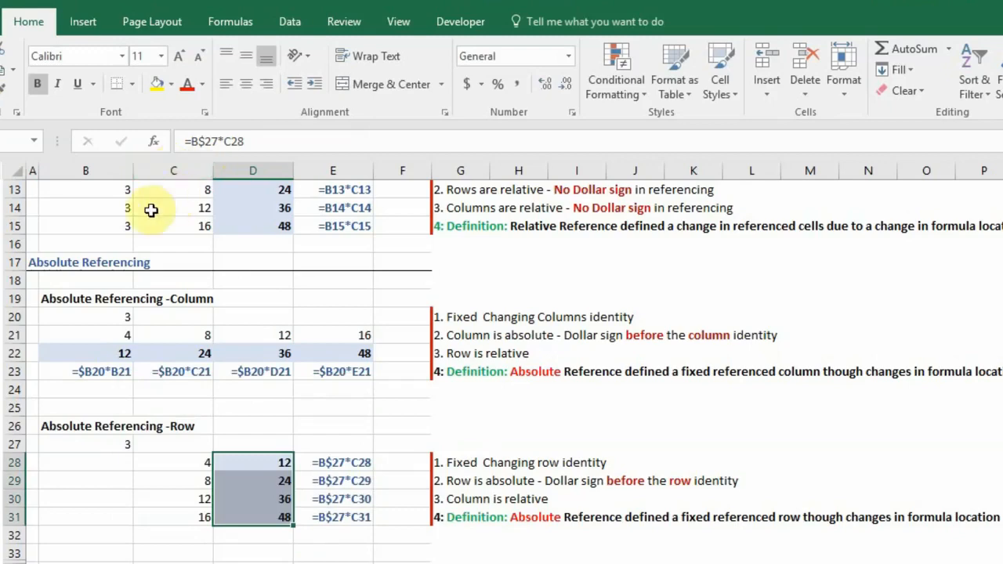
Check the copied formulas in D30:D31 and compare the absolute row definition in G31 with the column definition in G23.
left_click(269, 517)
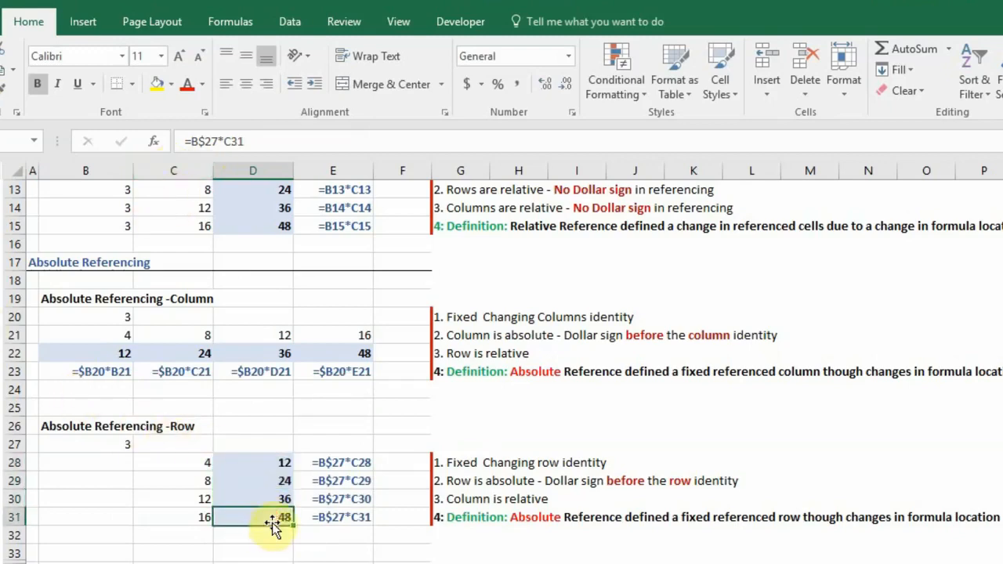
left_click(274, 498)
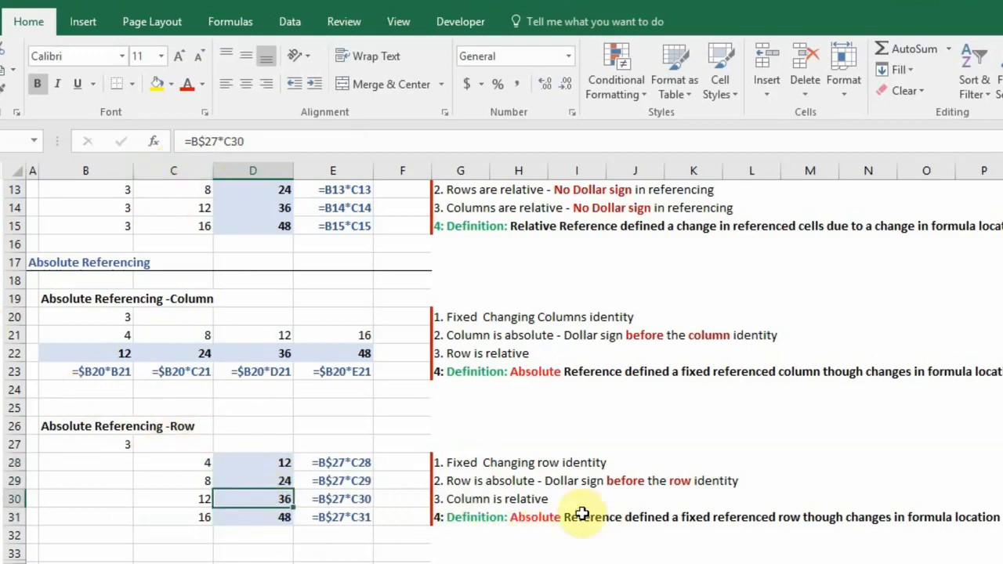
left_click(490, 375)
left_click(481, 520)
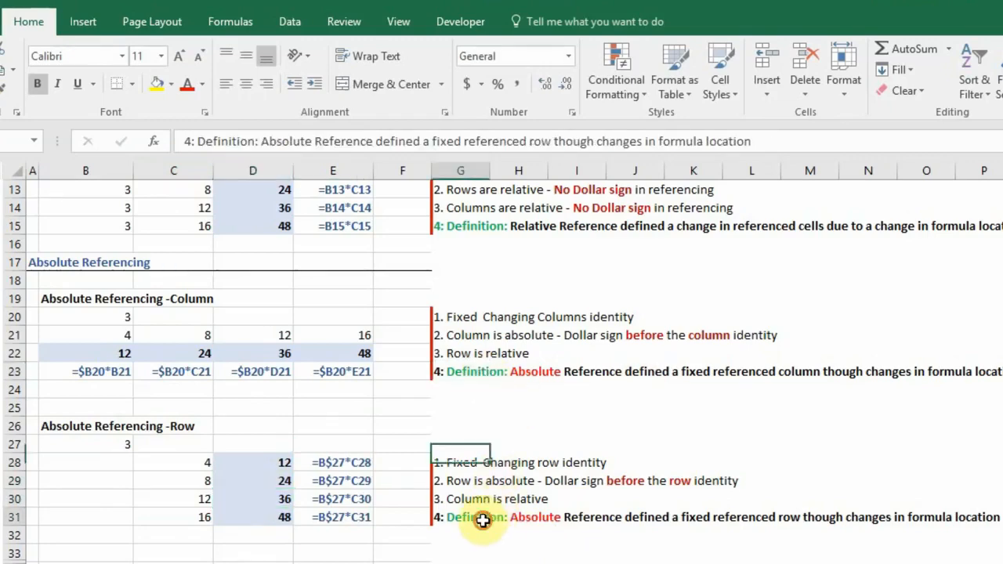
left_click(463, 374)
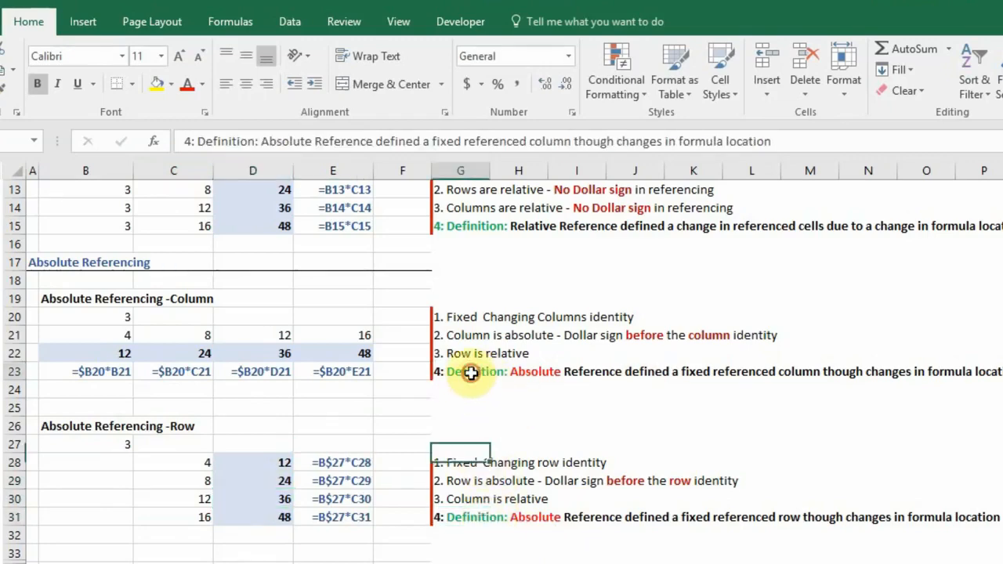
left_click(473, 521)
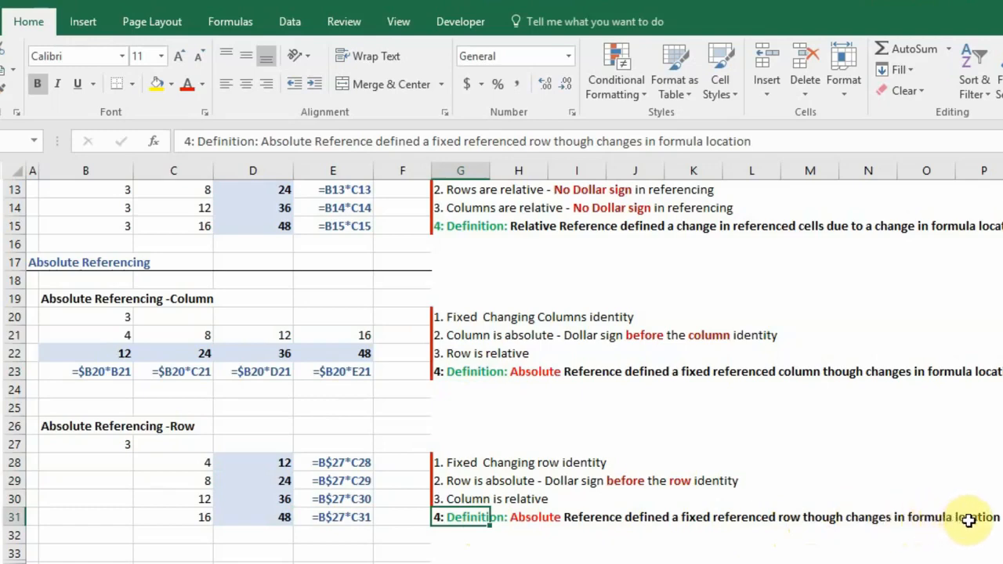
Review each formula in D28:D31 and relate its fixed reference to row 27.
left_click(266, 467)
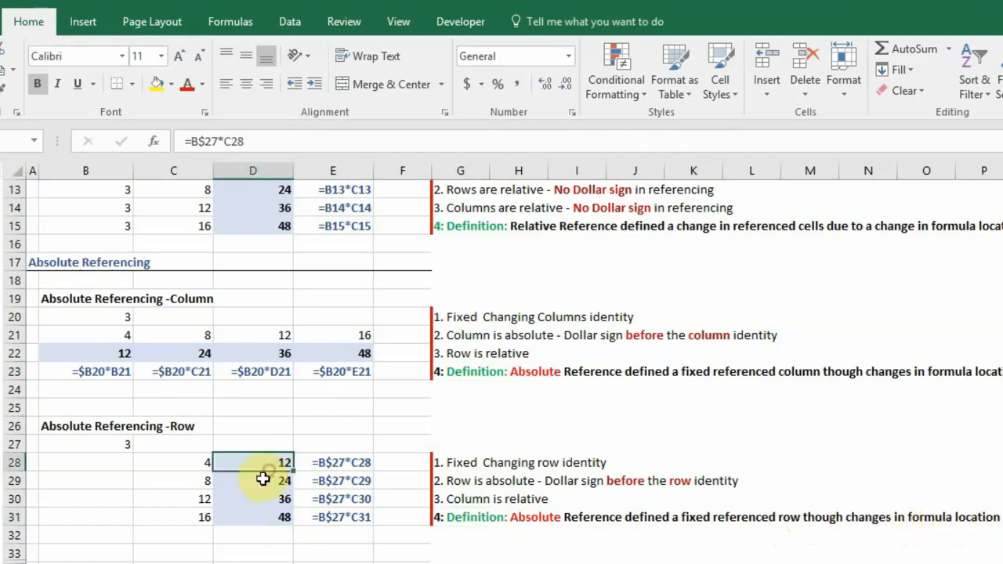
left_click(263, 481)
left_click(262, 500)
left_click(254, 518)
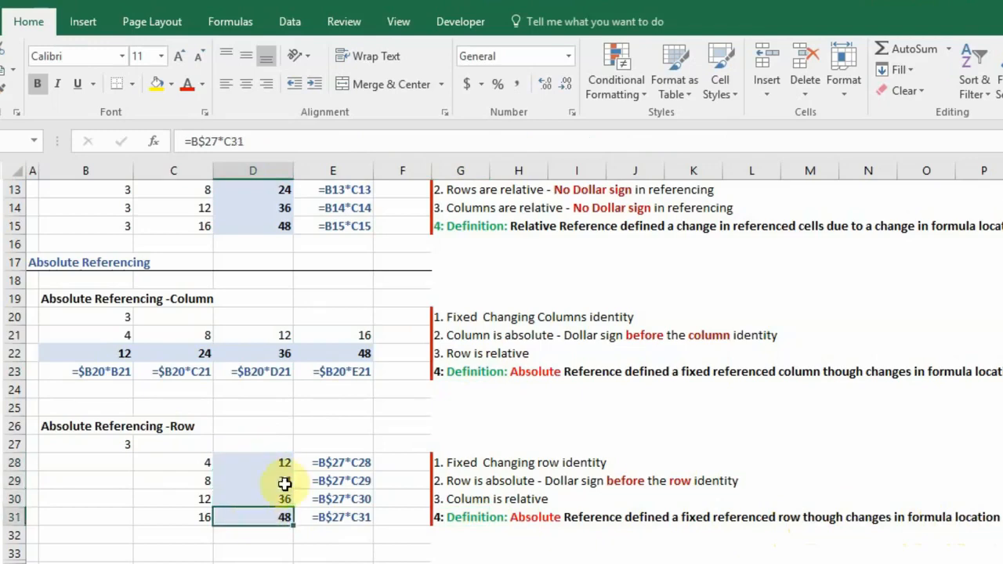
mouse_move(107, 446)
left_mouse_down()
mouse_move(356, 470)
mouse_move(277, 446)
left_mouse_up()
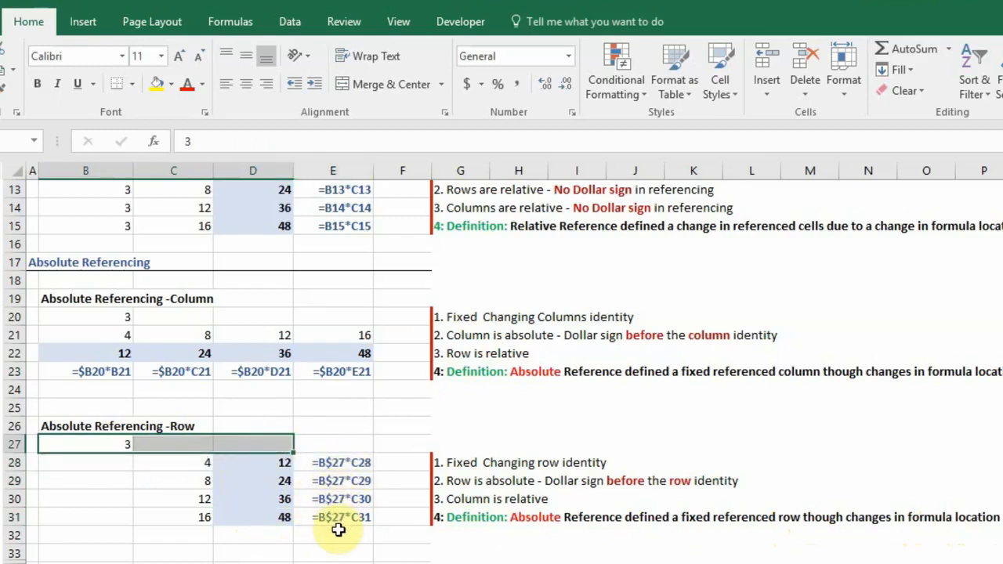
left_click(278, 480)
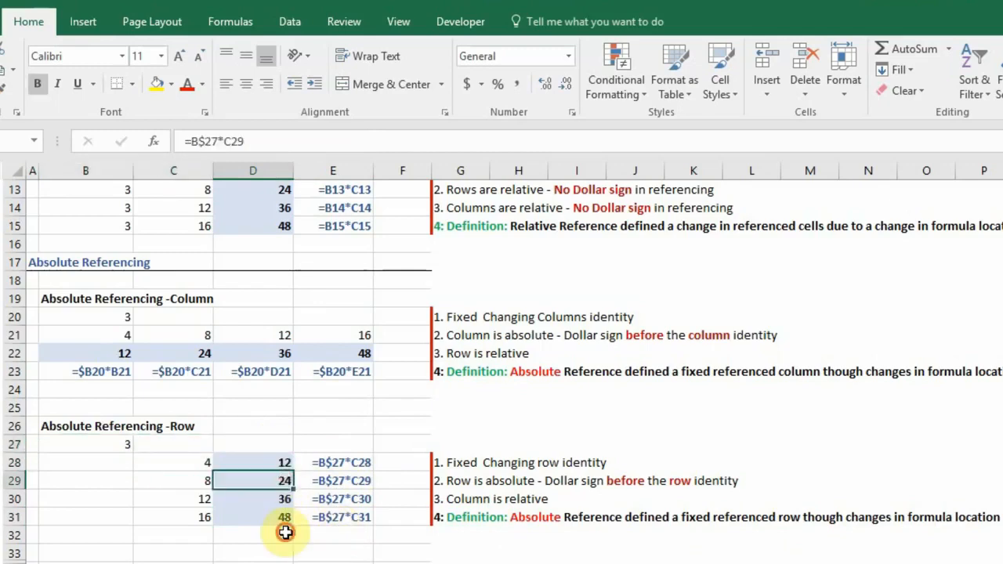
Check the fixed-row formula in D30 and compare the Absolute Referencing Column and Row sections.
left_click(260, 495)
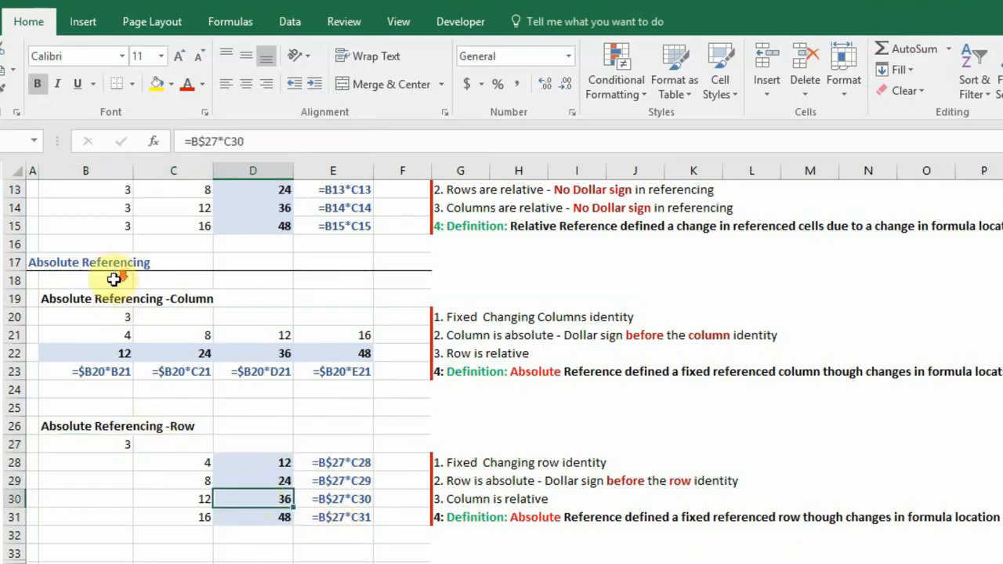
scroll(196, 351, "down", 3)
scroll(211, 381, "up", 3)
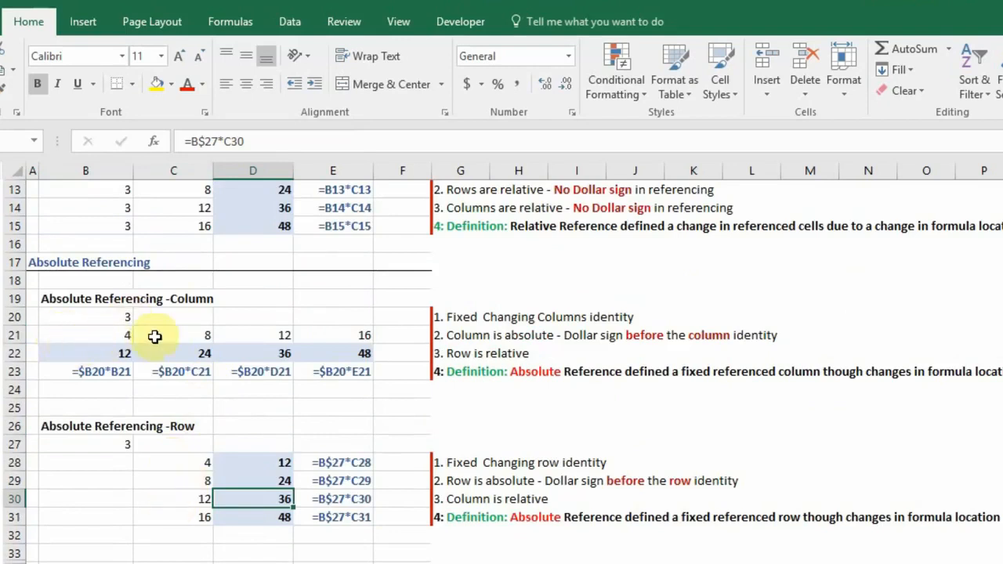
left_click(191, 299)
left_click(183, 426)
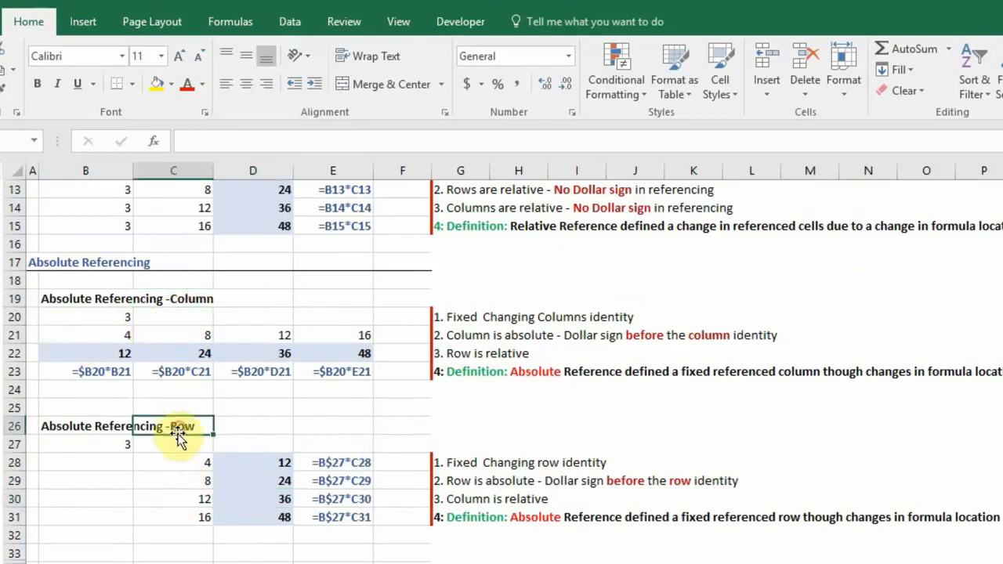
Expand the collapsed rows 34 to 42 to show the Absolute Referencing -Column + Row section.
scroll(184, 437, "down", 3)
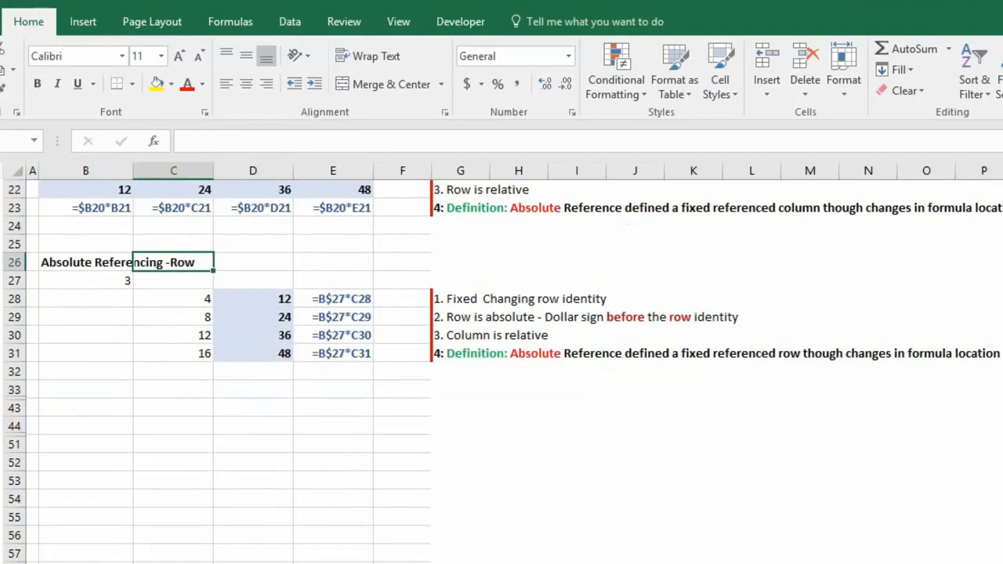
left_click(2, 407)
left_click(114, 479)
left_click(201, 448)
scroll(222, 447, "down", 1)
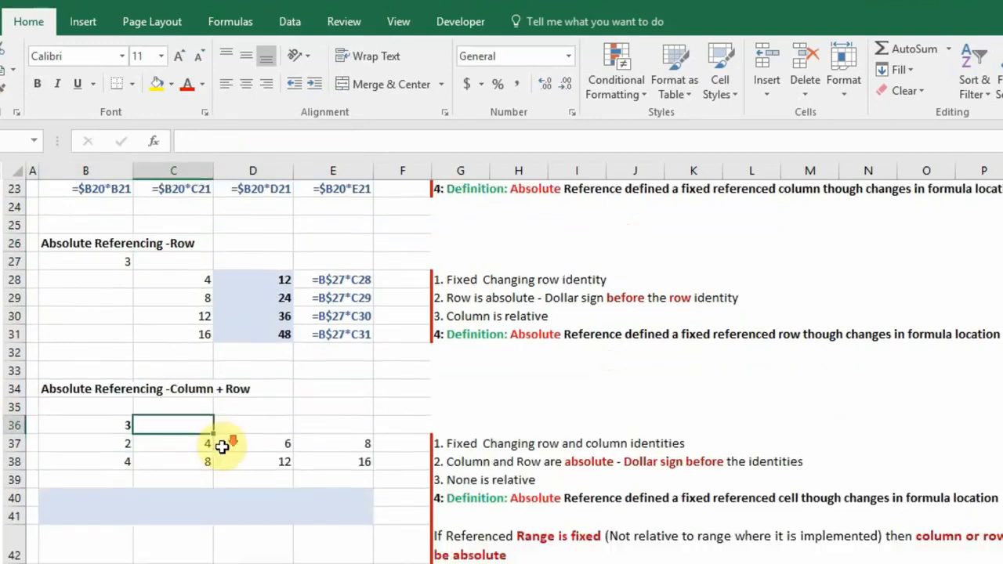
scroll(222, 447, "down", 3)
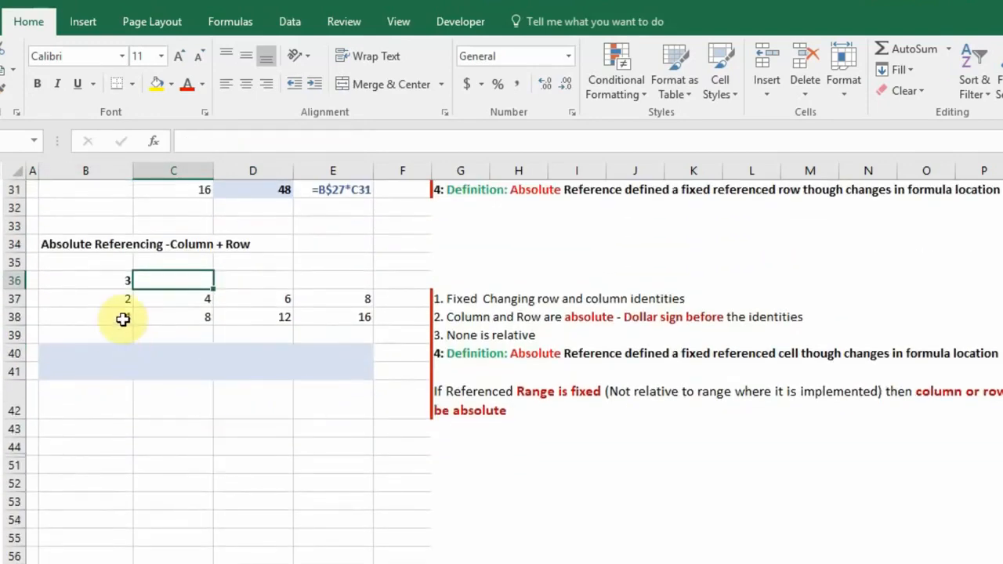
Review the numbers in B37:E38 and enter the formula =B36*B37 in B40.
left_click_drag(128, 303, 335, 304)
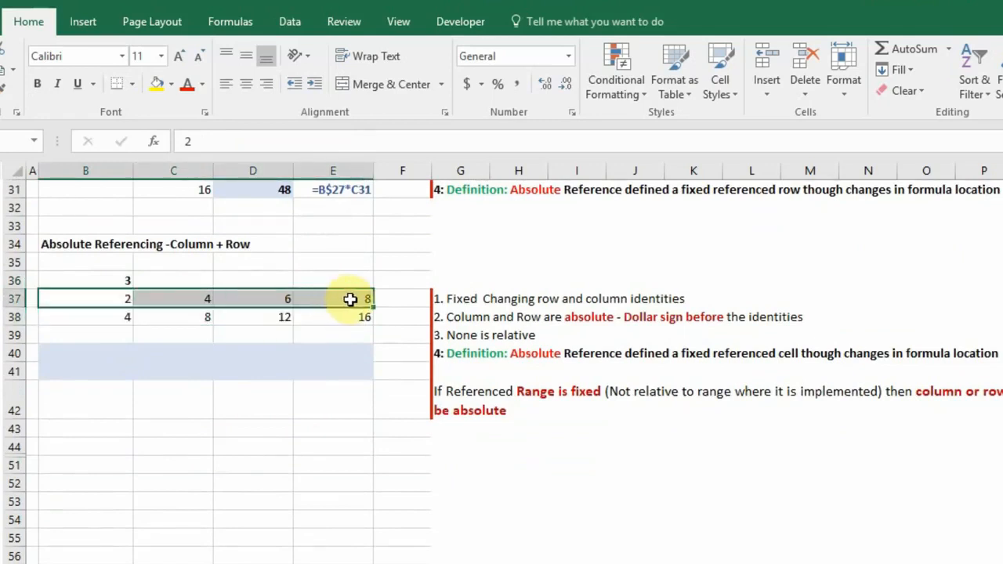
left_click_drag(117, 314, 344, 318)
left_click(119, 353)
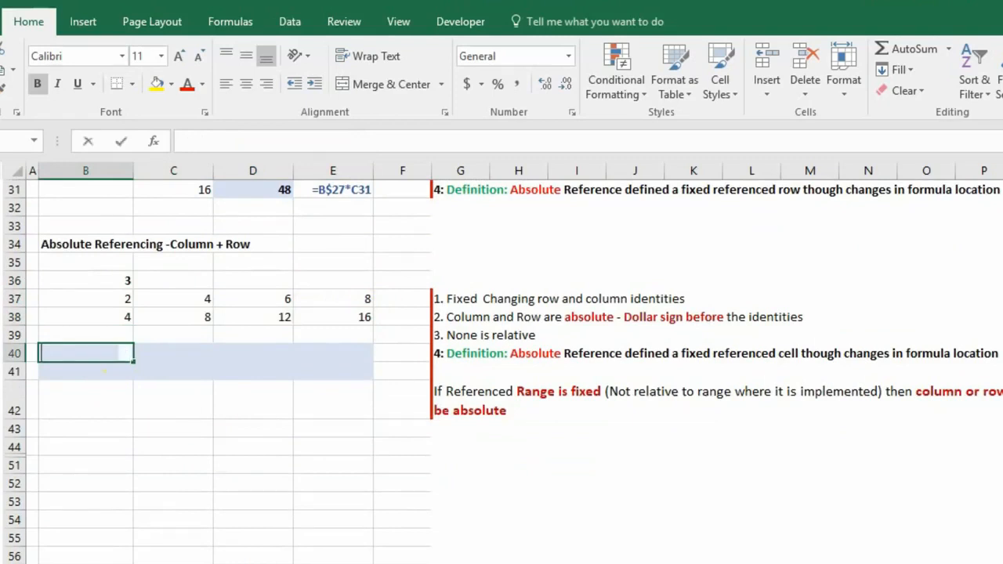
type("=")
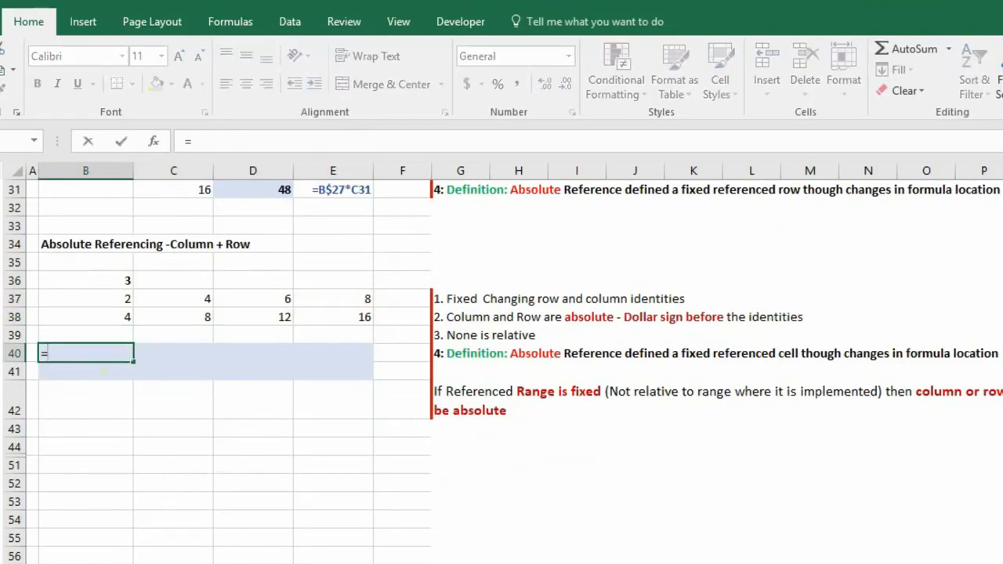
left_click(122, 284)
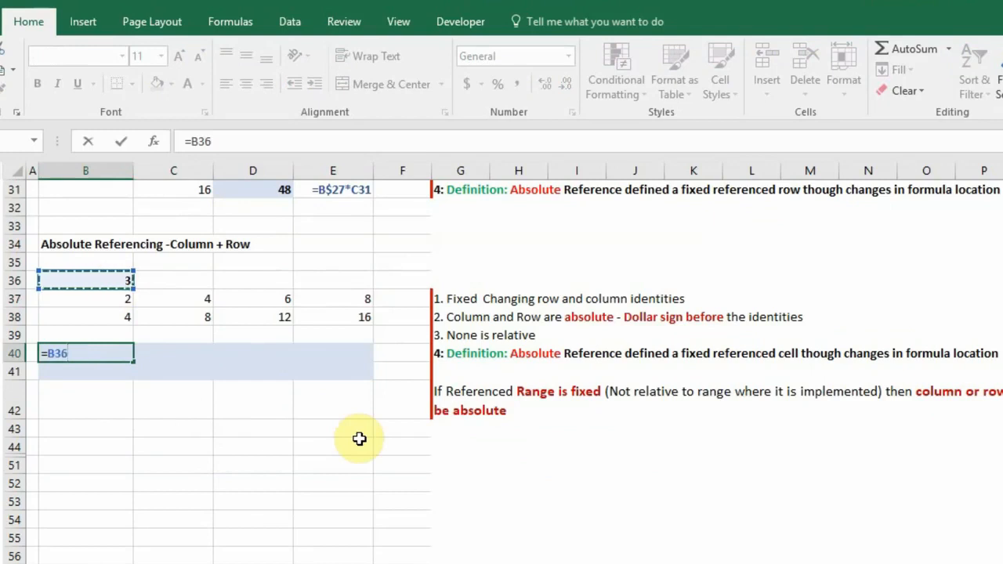
left_click(126, 304)
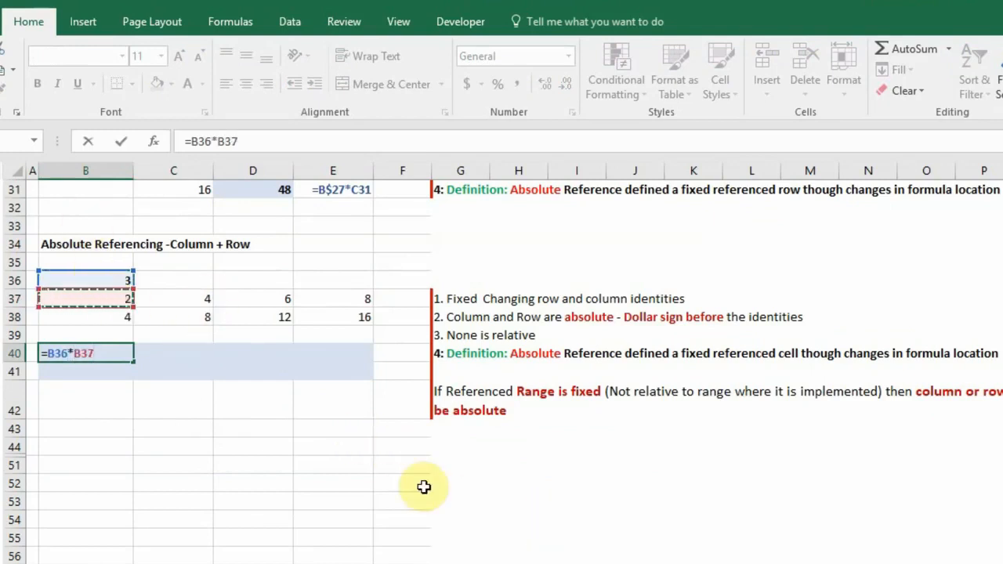
key("Return")
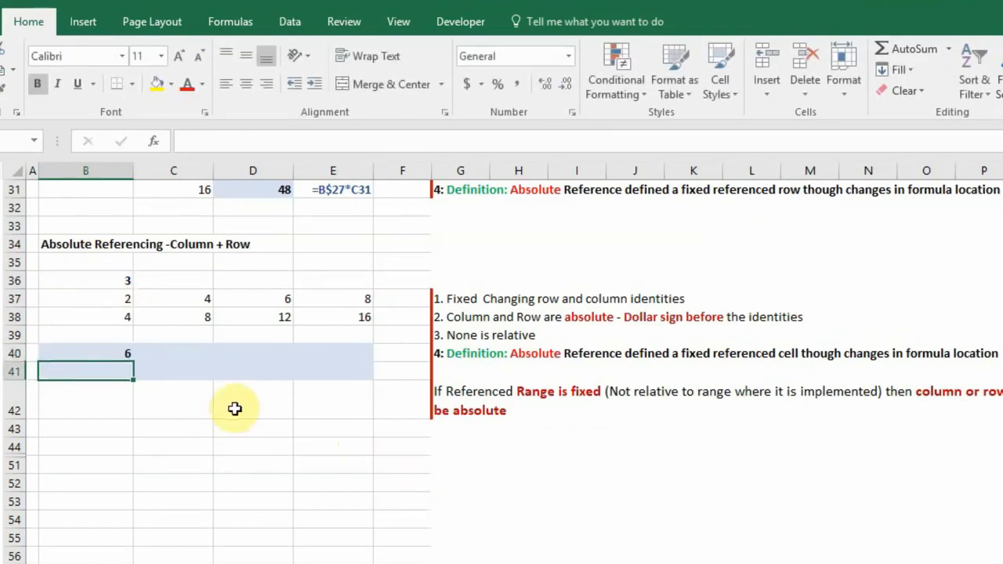
Fill the relative formula in B40 across through E40 and highlight the copied results.
left_click(126, 353)
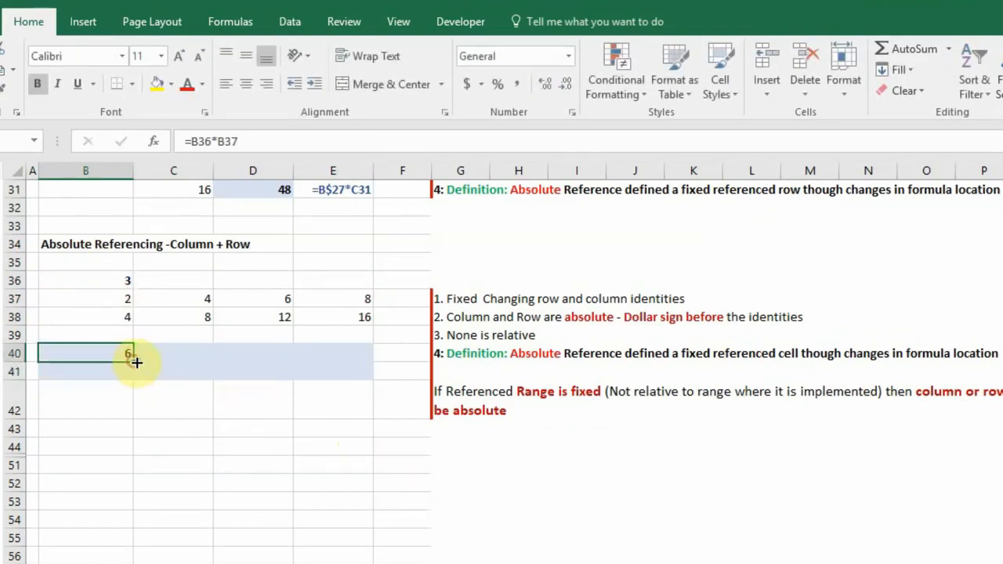
left_click_drag(136, 362, 380, 367)
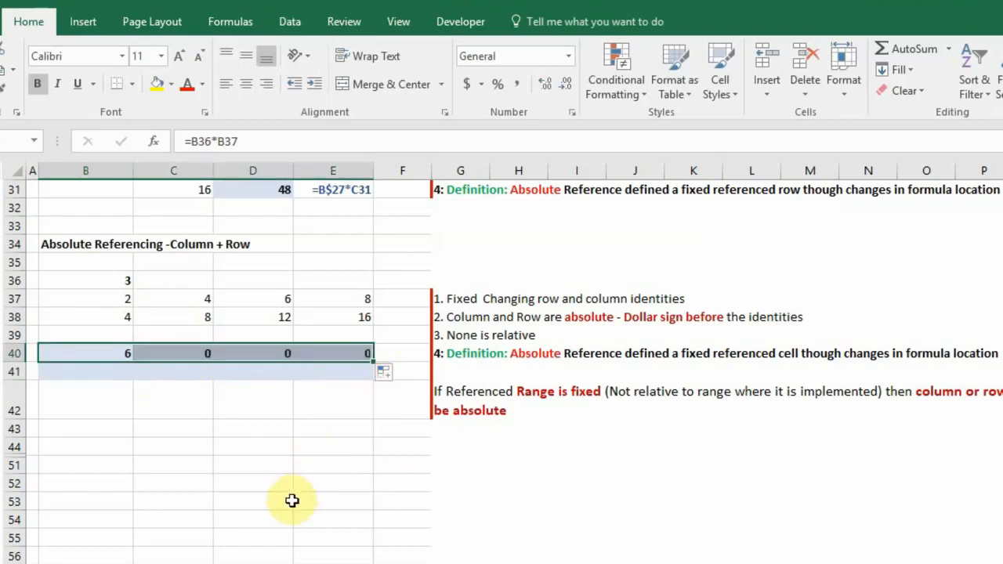
left_click_drag(191, 350, 390, 352)
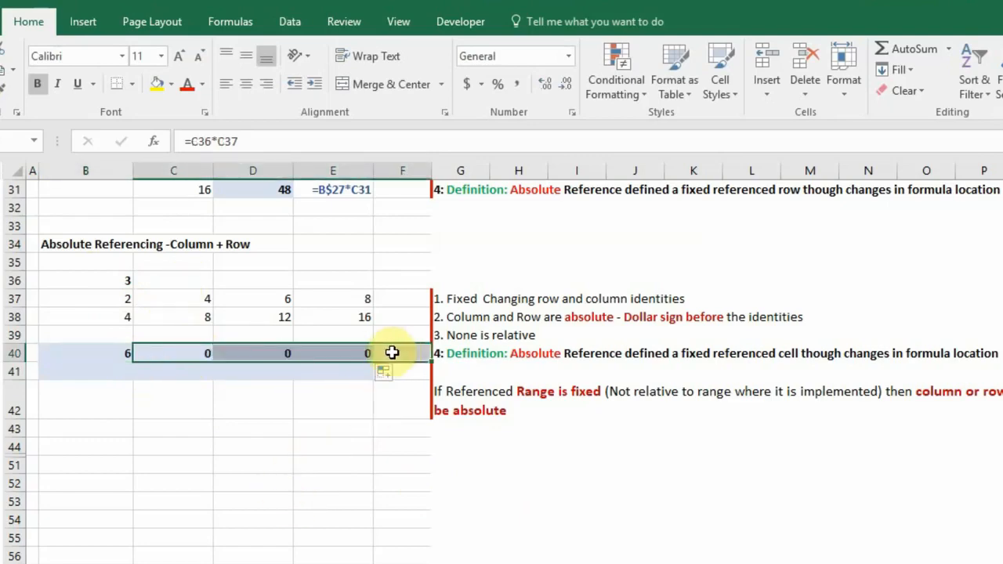
Compare the fixed-column example in B20:E23 with the copied formula in C40 and inspect which cells C40 references.
scroll(306, 360, "up", 1)
scroll(306, 360, "up", 6)
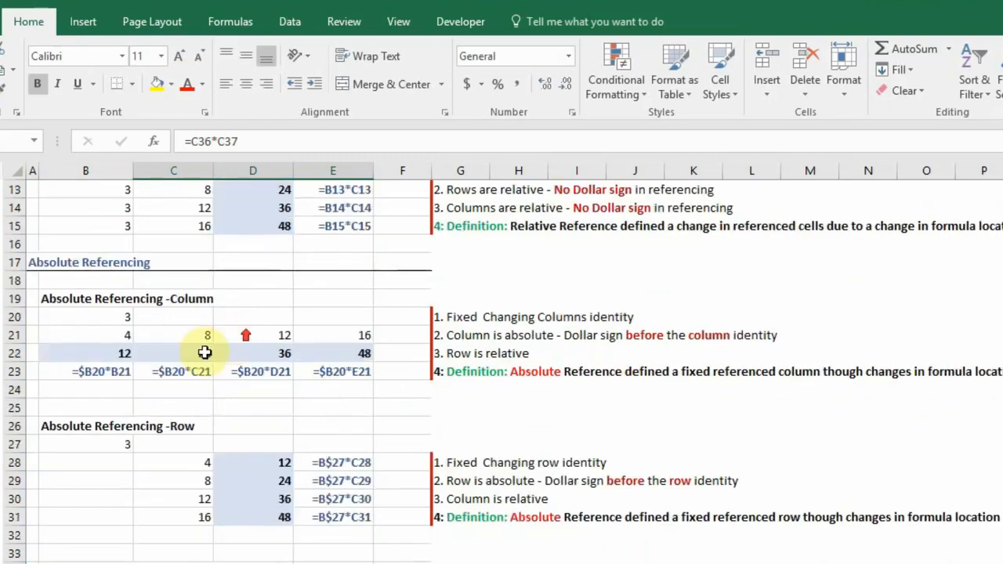
left_click(112, 318)
left_click_drag(240, 336, 325, 366)
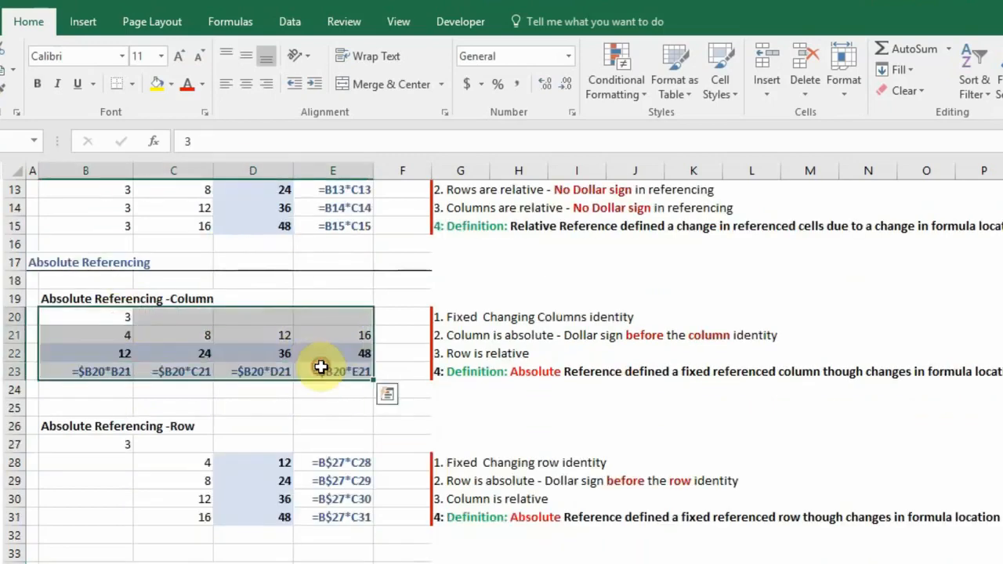
scroll(345, 537, "down", 3)
scroll(344, 538, "down", 2)
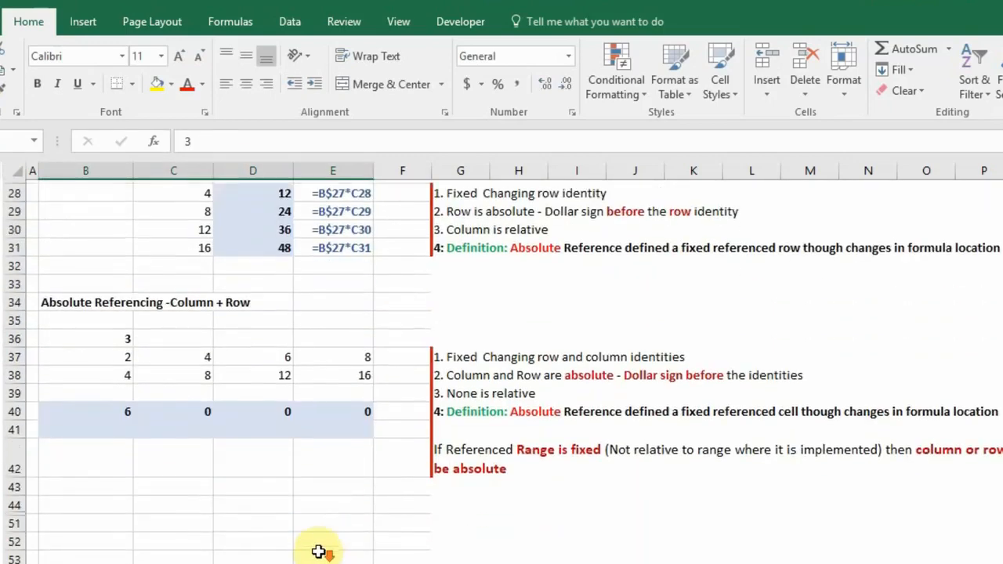
left_click(195, 407)
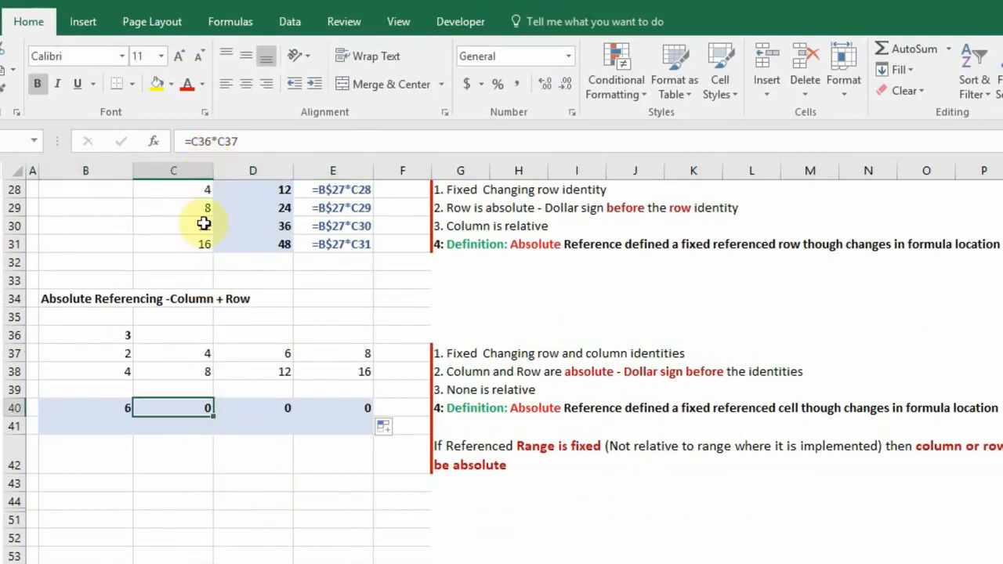
left_click(216, 140)
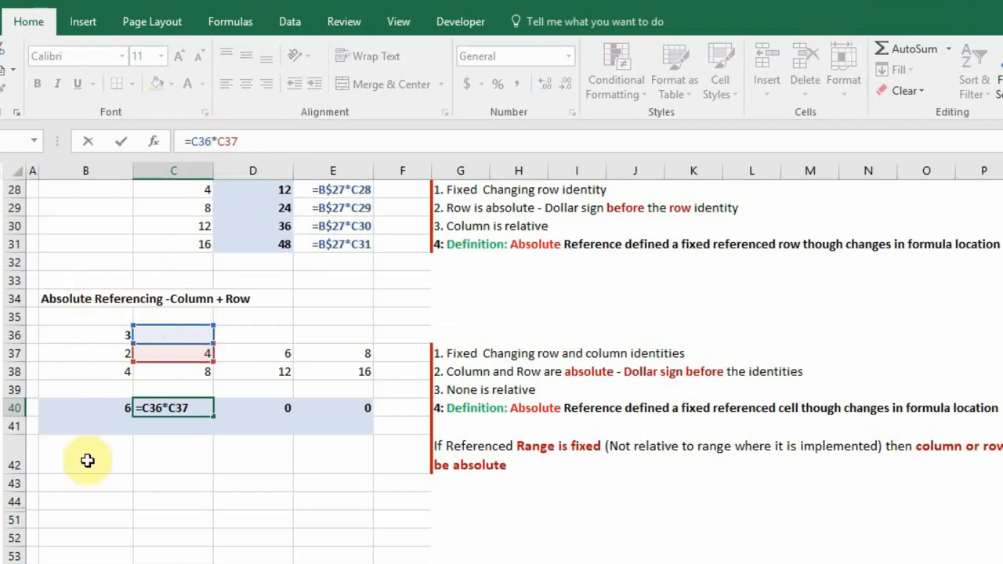
Make the column of the B36 reference absolute in B40 so the formula reads =$B36*B37.
left_click(112, 406)
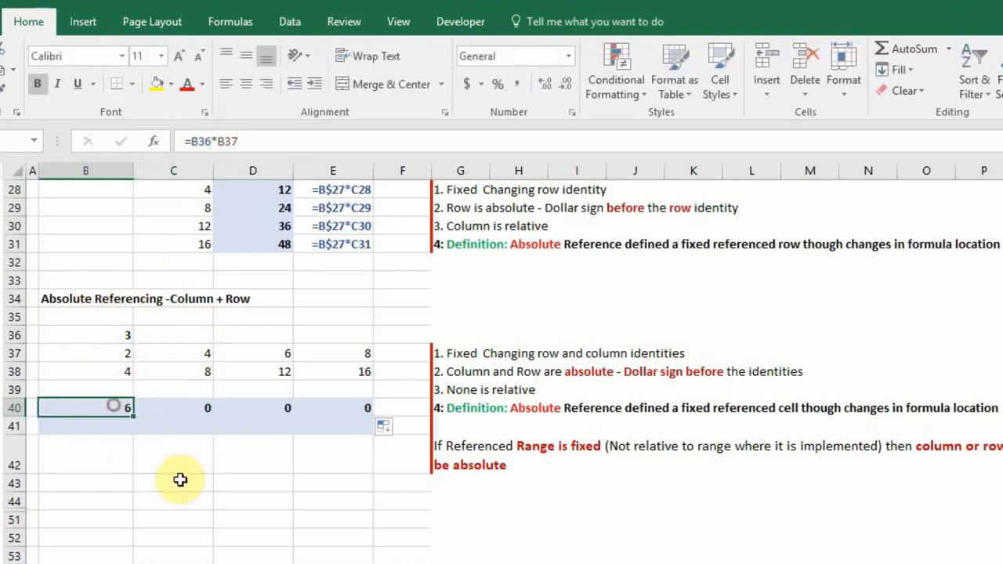
left_click(217, 141)
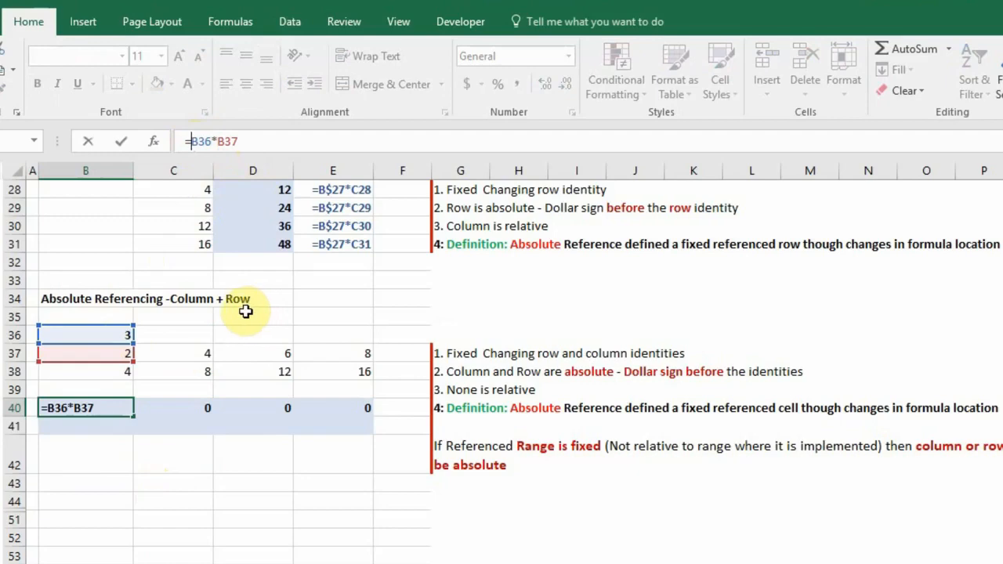
key("F4")
key("F4")
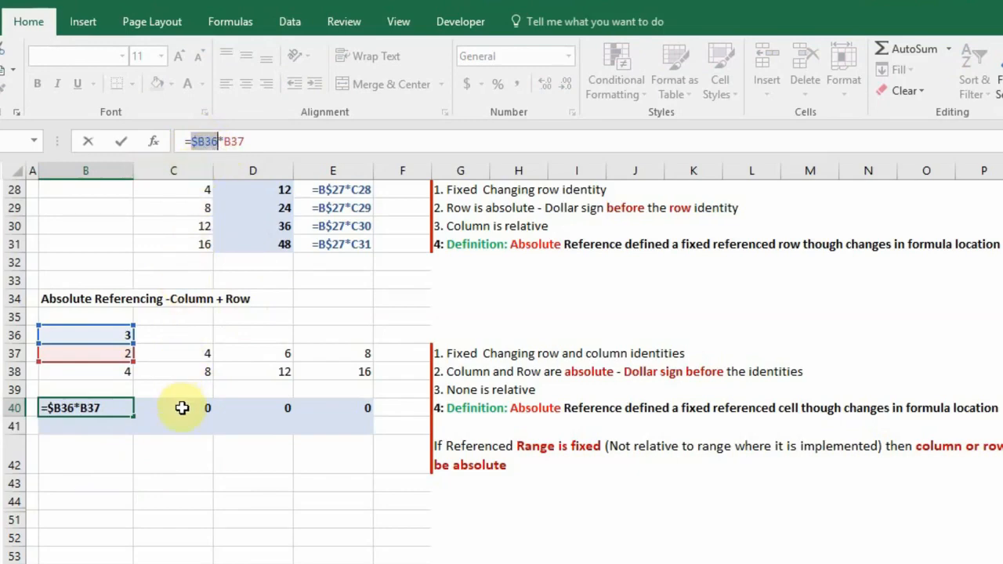
key("Return")
key("Up")
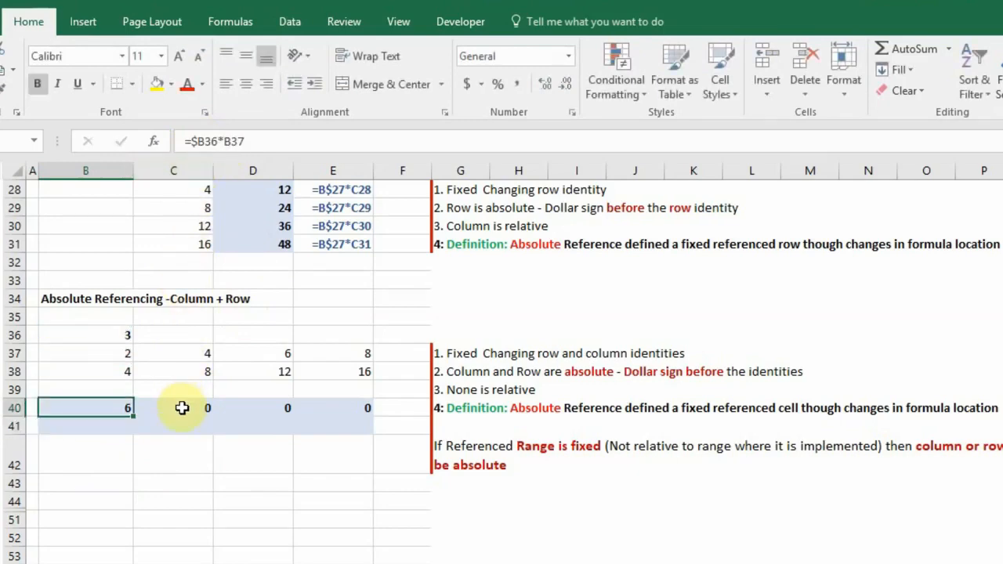
Fill the fixed-column formula in B40 across through E40 and down into B41:E41.
key("shift+Right")
key("shift+Right")
key("shift+Right")
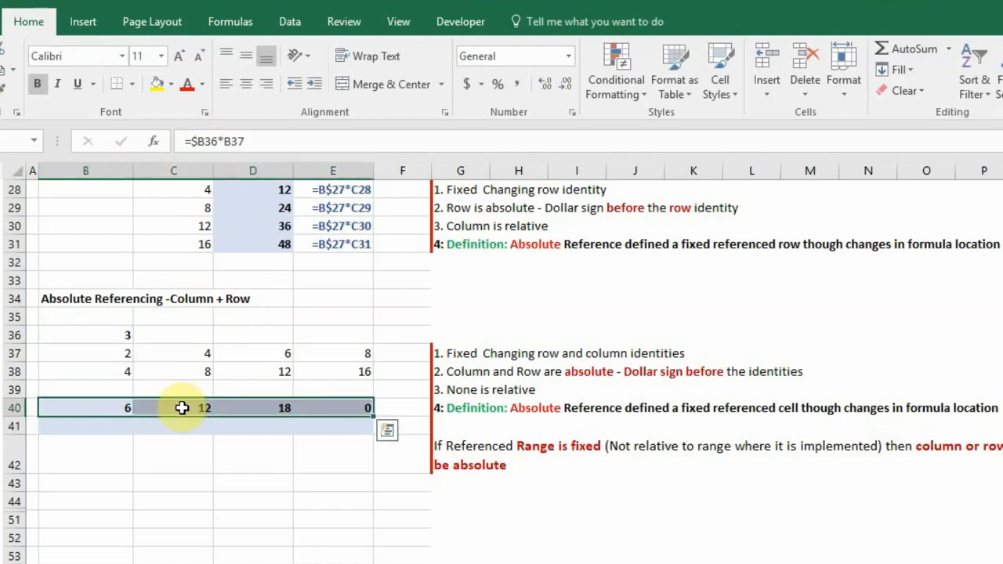
left_click(251, 427)
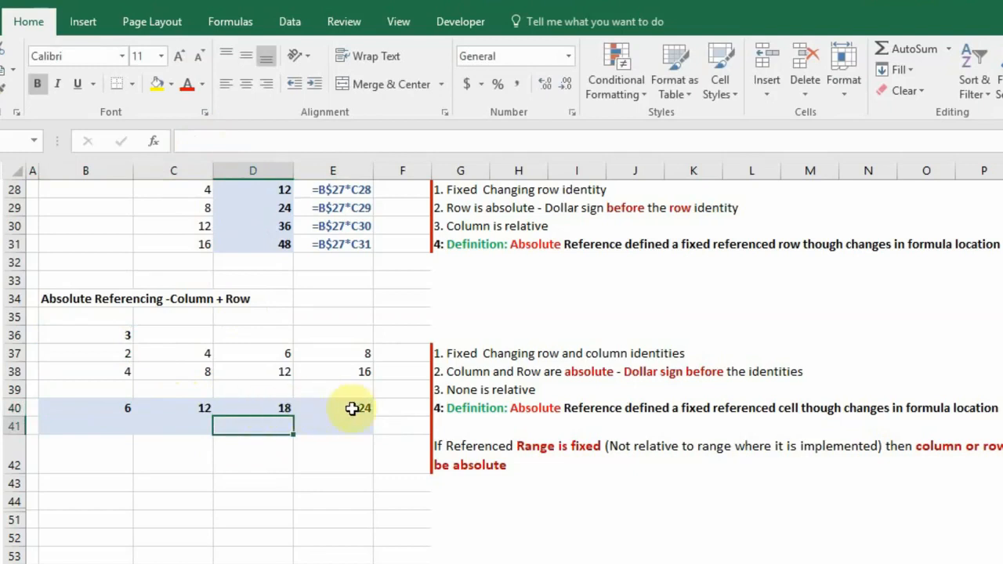
left_click_drag(112, 406, 369, 431)
Inspect which cells the copied formulas in B41 and C41 reference, without changing them.
left_click(123, 428)
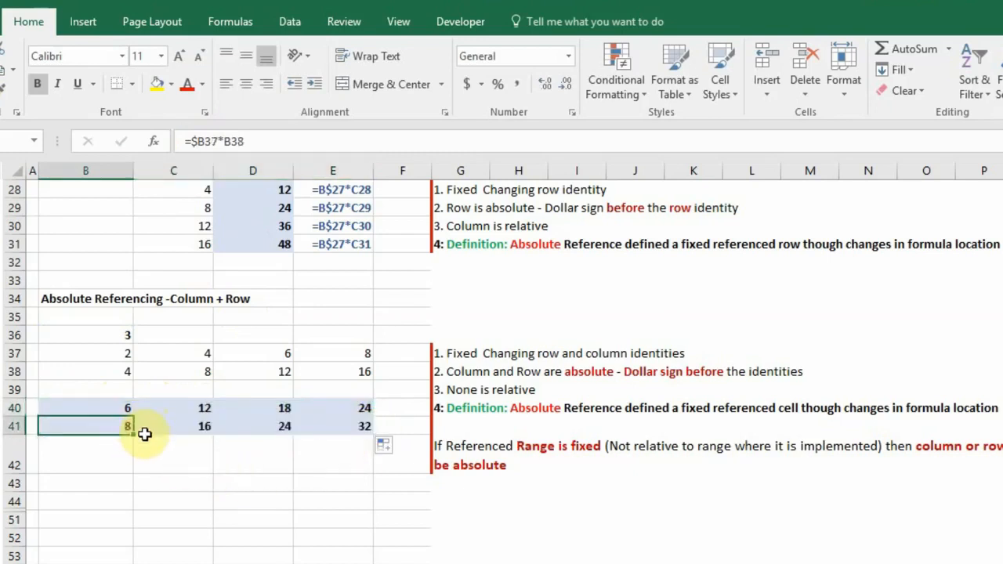
left_click(214, 141)
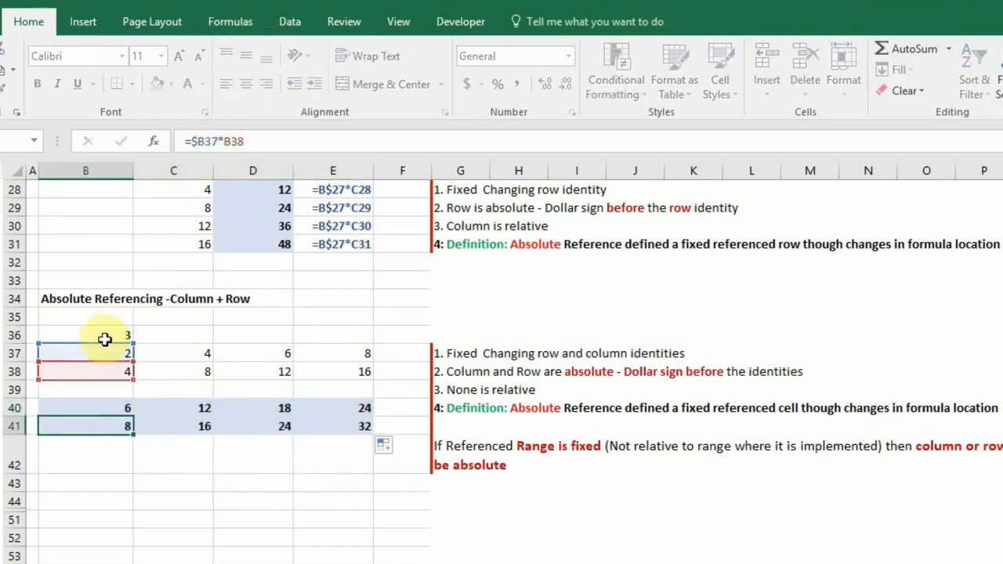
key("Escape")
left_click(206, 428)
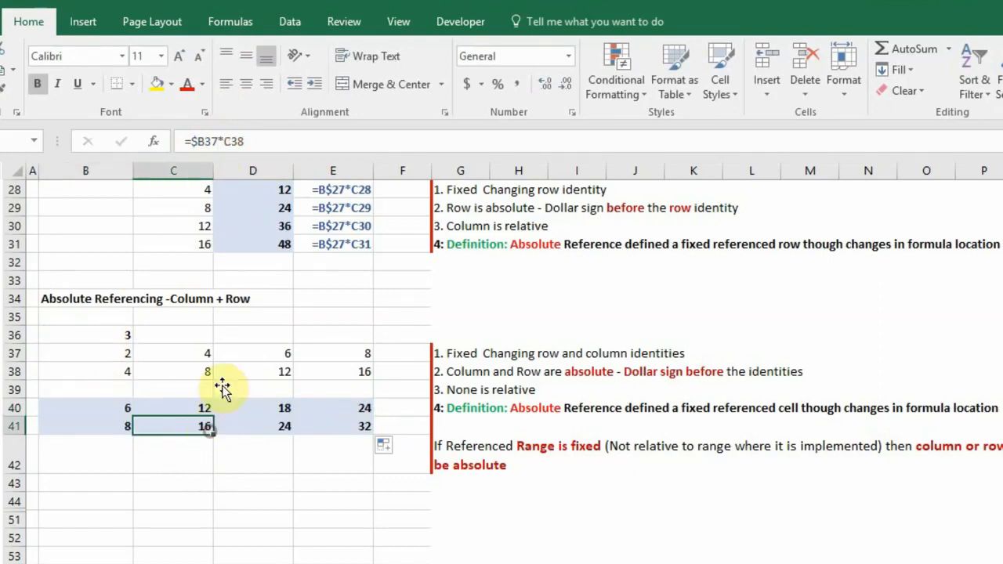
left_click(220, 140)
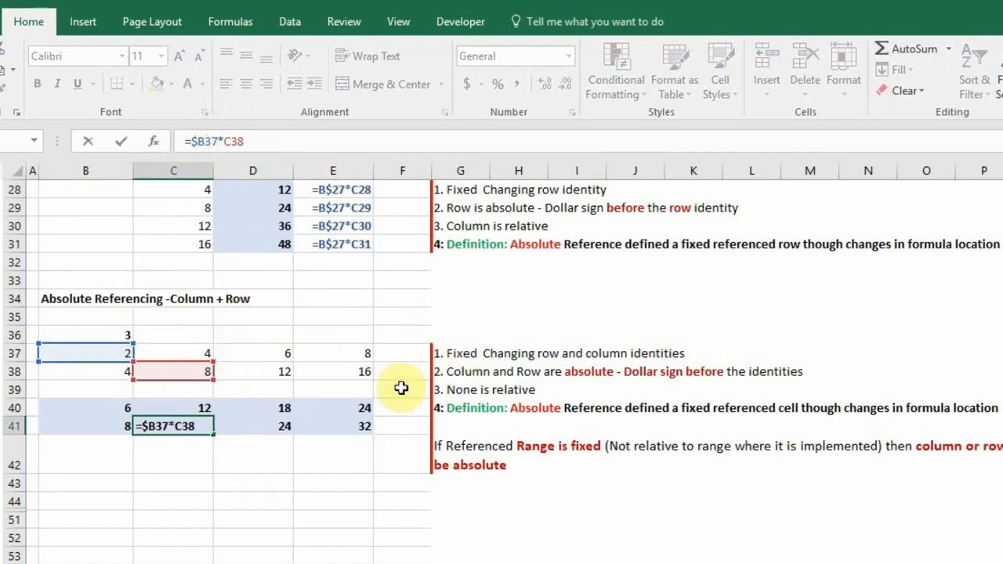
key("ctrl+Return")
left_click(169, 455)
Make both the column and row of the B36 reference absolute in B40 so the formula reads =$B$36*B37.
left_click(117, 406)
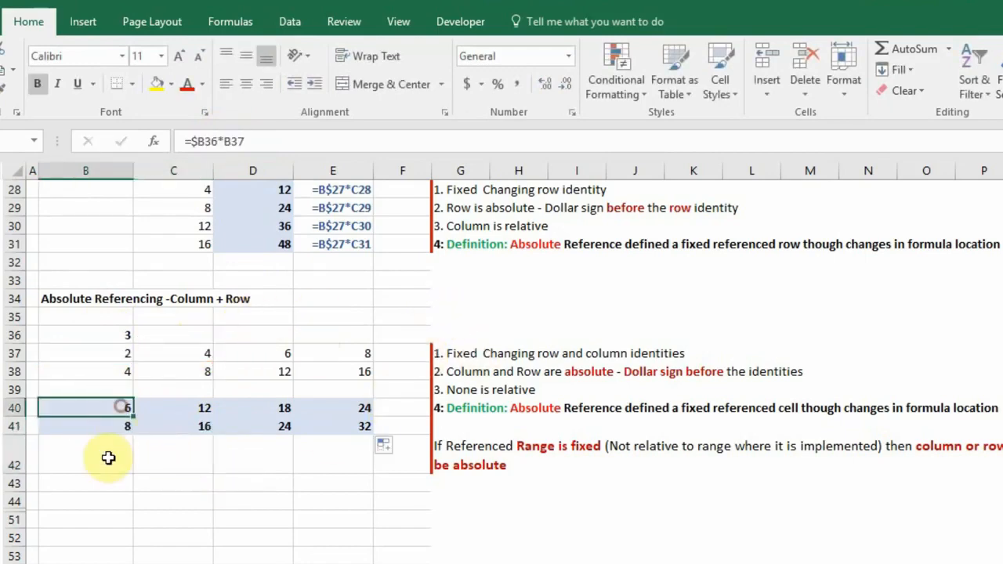
left_click(214, 141)
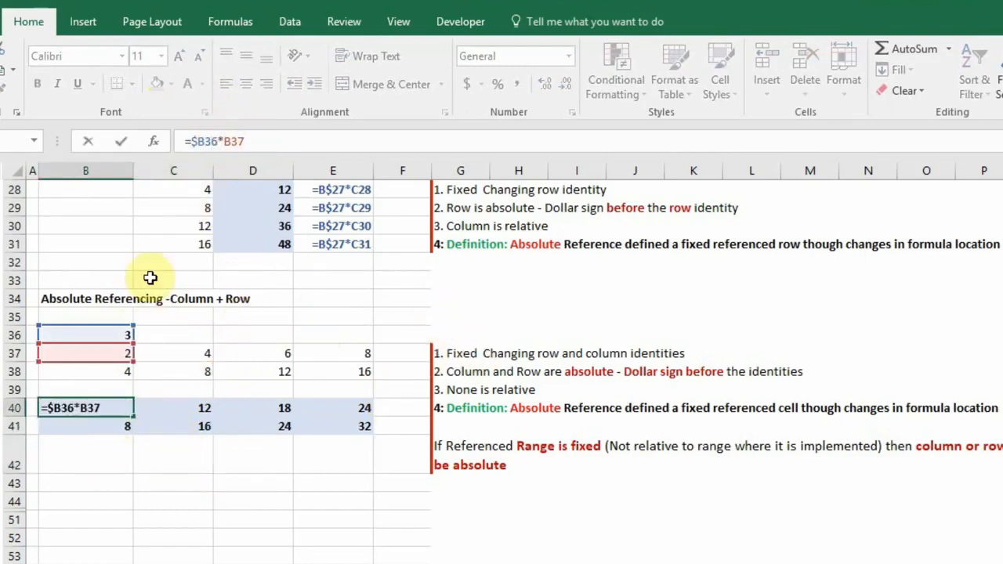
left_click(198, 140)
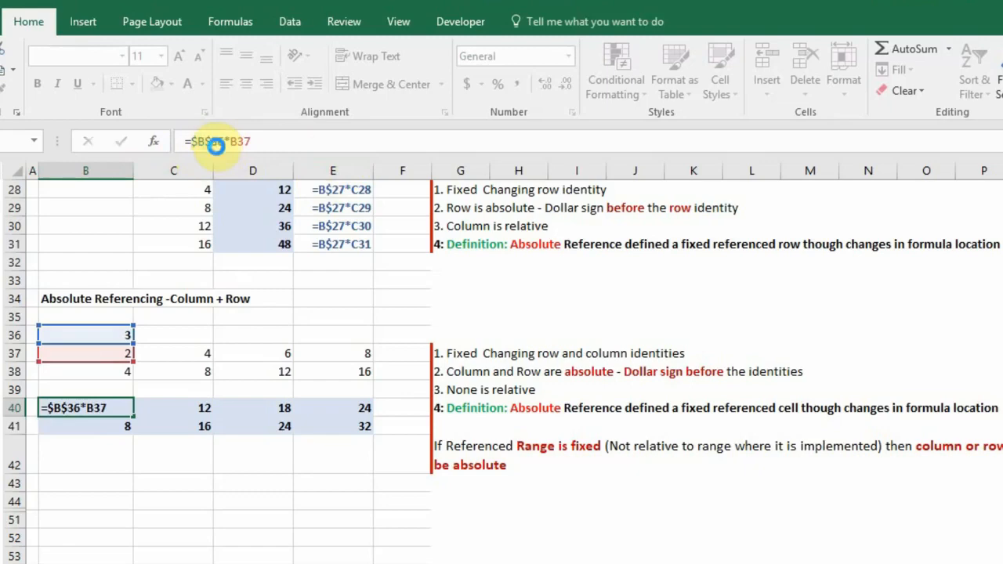
key("Return")
key("shift+Return")
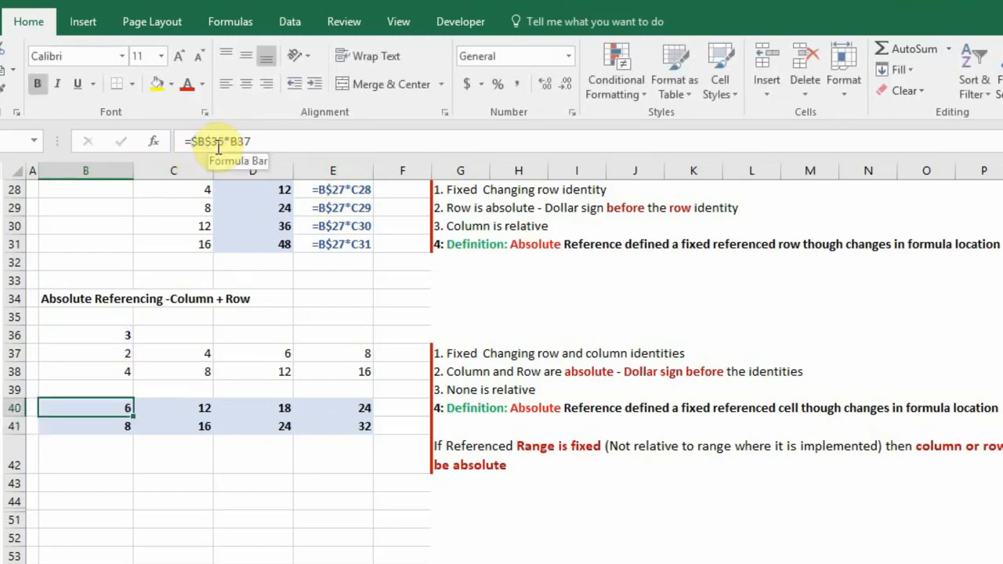
Fill the fully absolute formula in B40 across through E40 and down into B41:E41.
key("shift+Right")
key("shift+Right")
key("shift+Right")
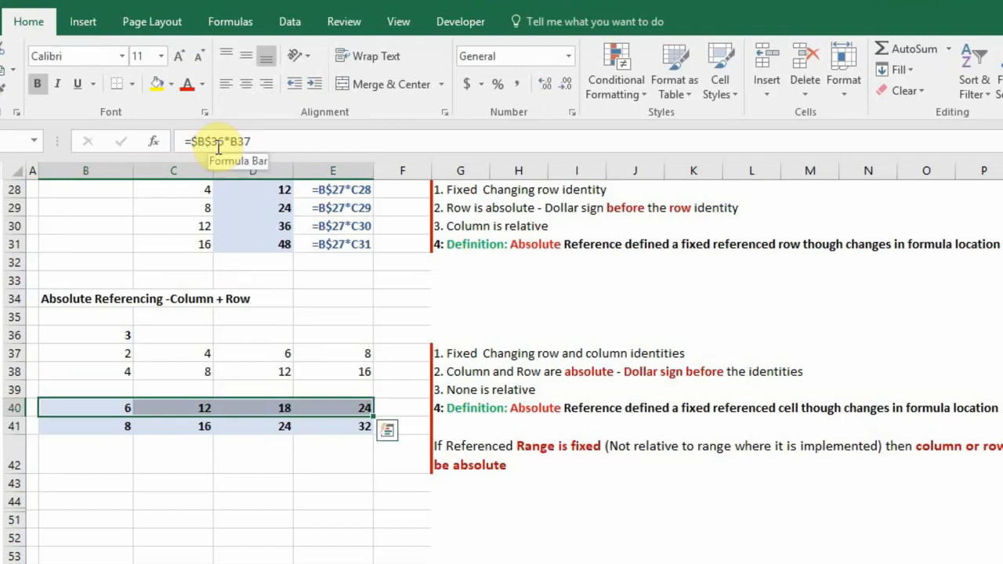
key("shift+Down")
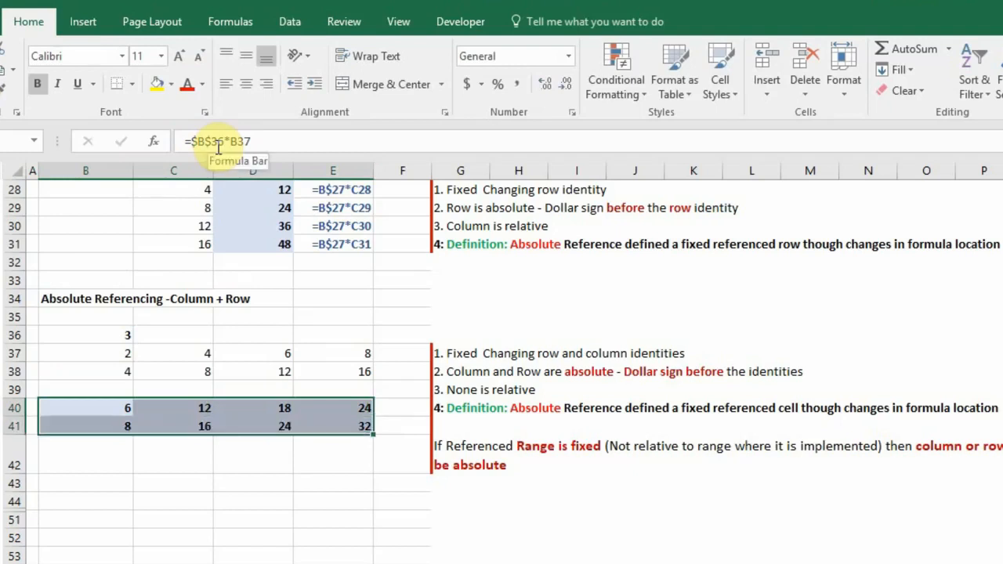
key("ctrl+d")
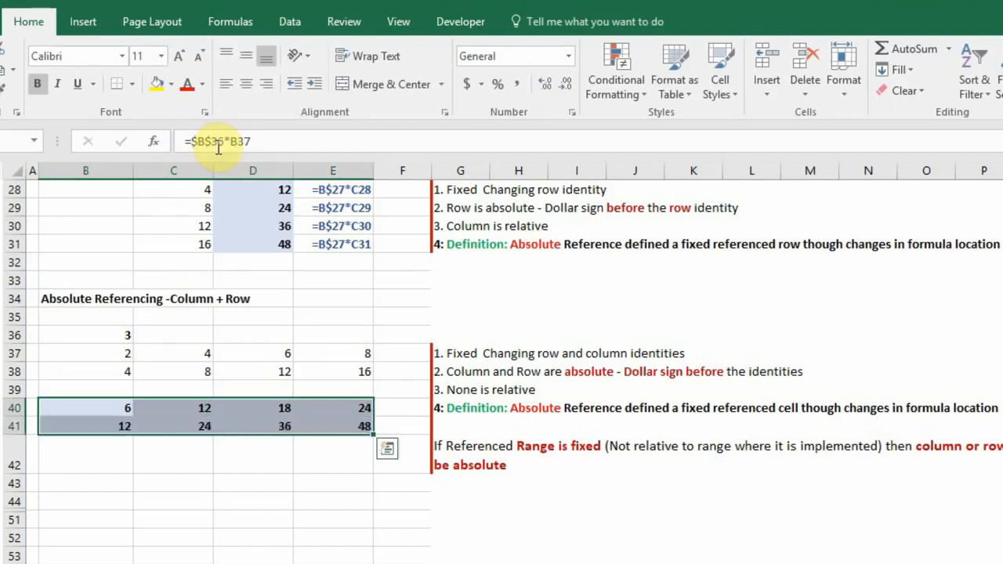
left_click(287, 444)
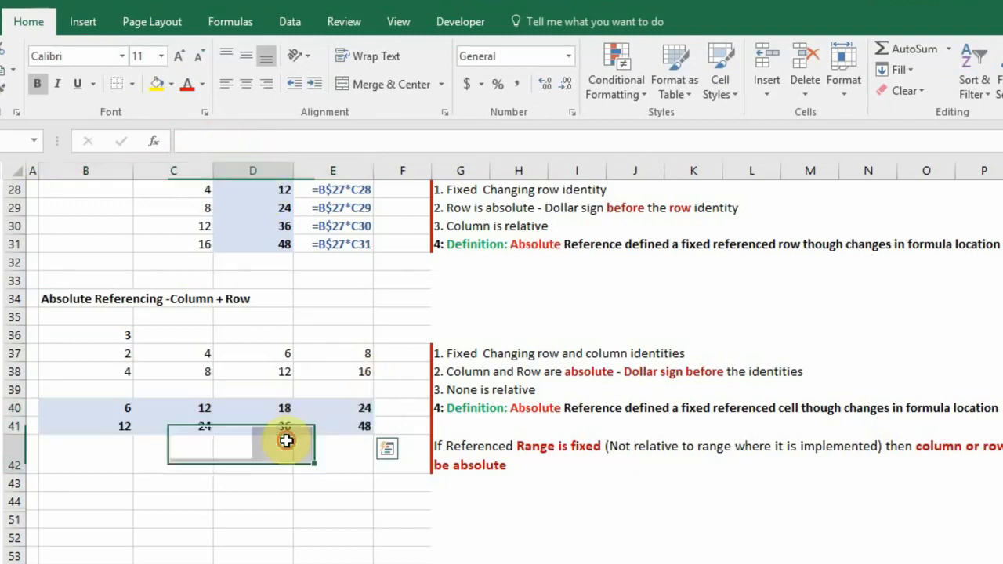
left_click(295, 533)
left_click(392, 518)
left_click(315, 446)
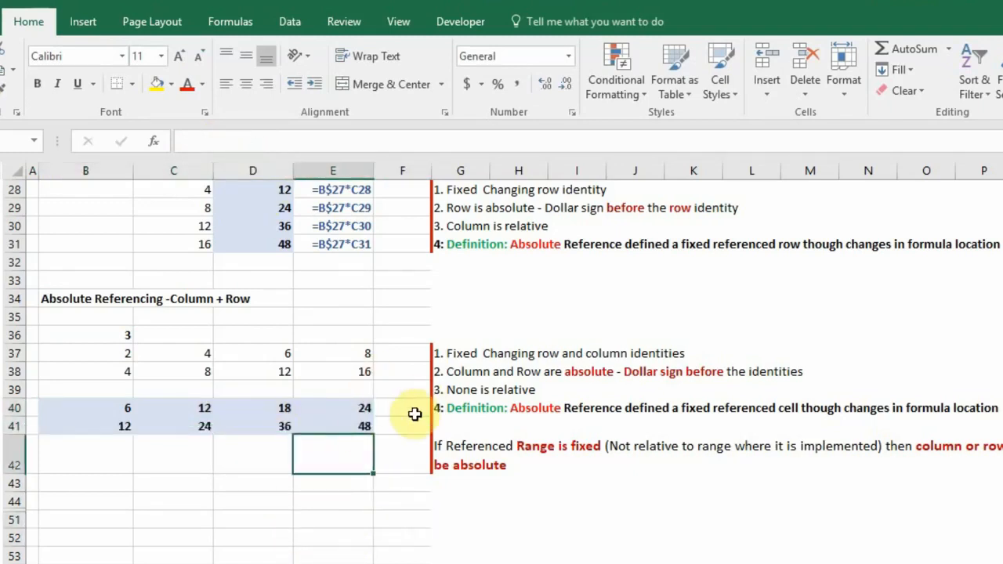
Read through the notes on absolute column and row referencing beside the Column + Row table.
left_click(512, 359)
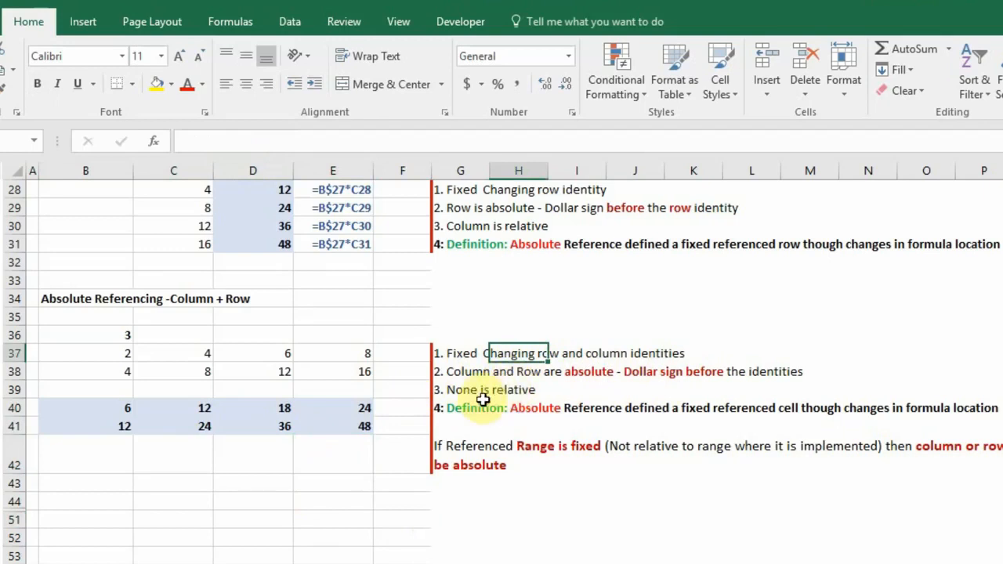
left_click(453, 372)
left_click_drag(452, 372, 755, 373)
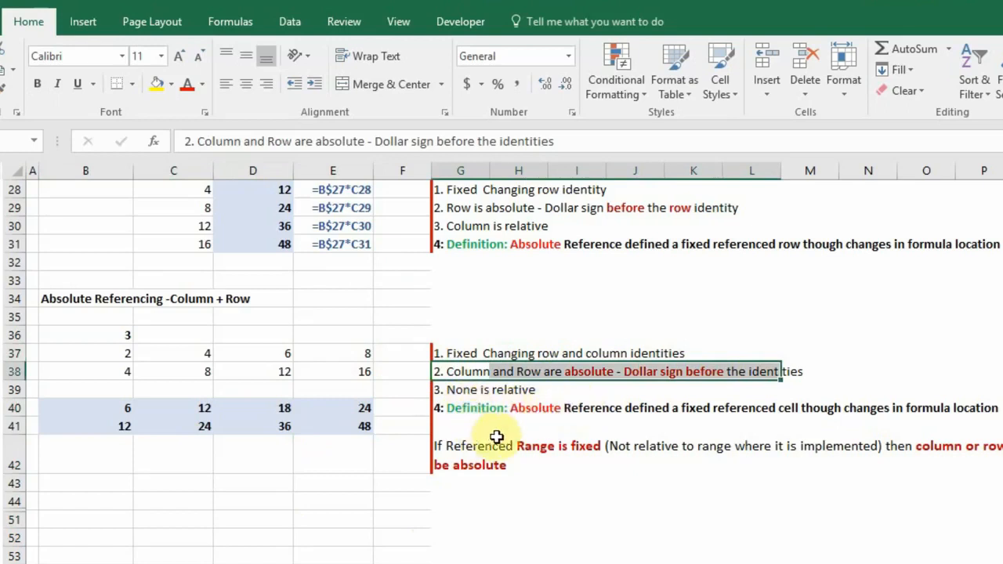
left_click(459, 438)
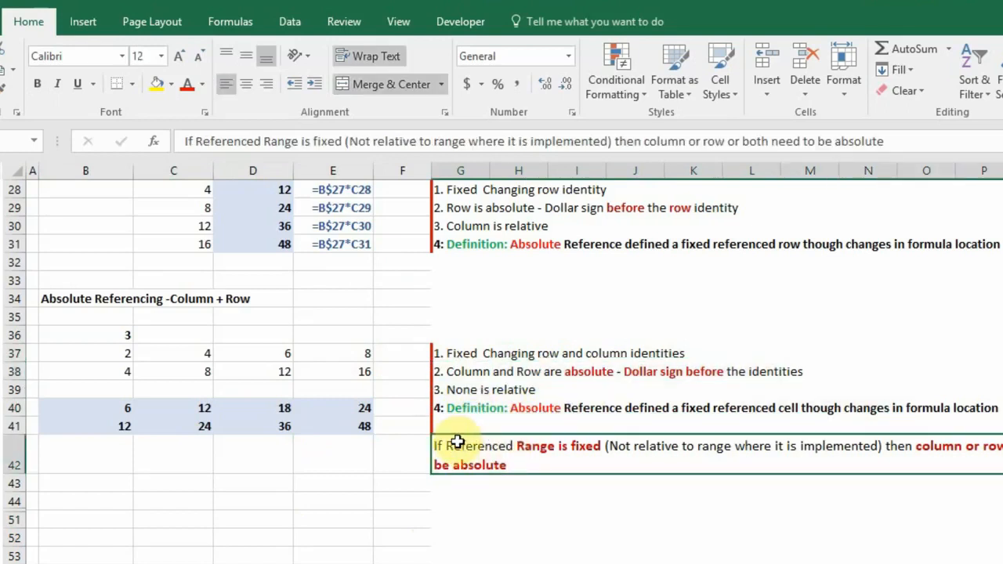
left_click(494, 389)
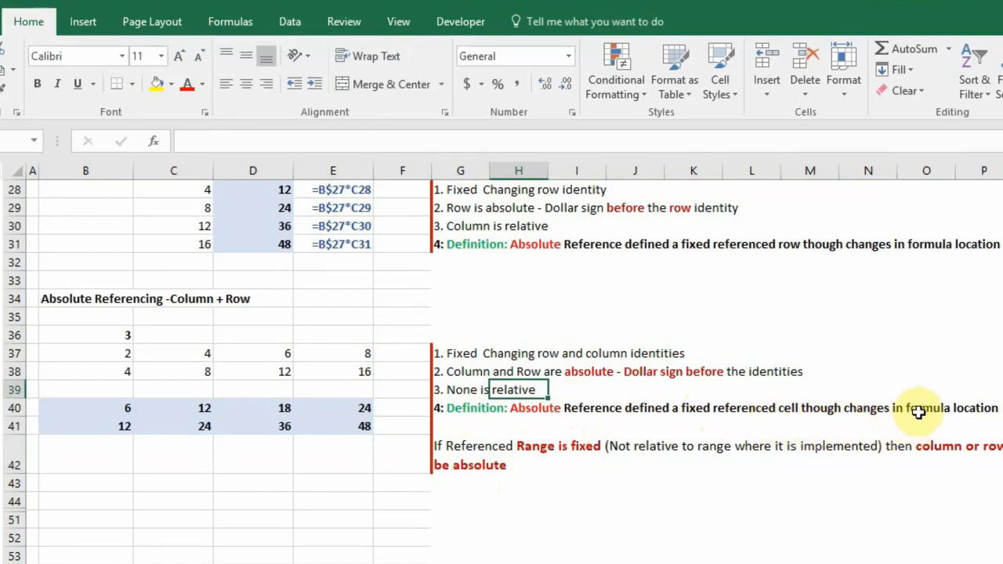
Examine the fixed cell B36 and the copied formulas in C40:E41 to see which references stay fixed.
left_click(116, 336)
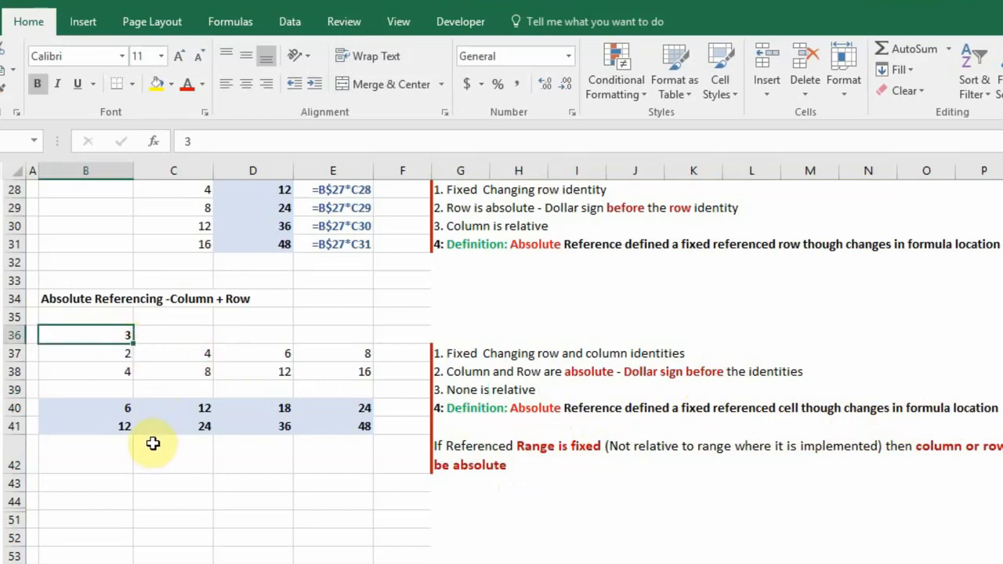
left_click(191, 413)
left_click_drag(201, 427, 241, 424)
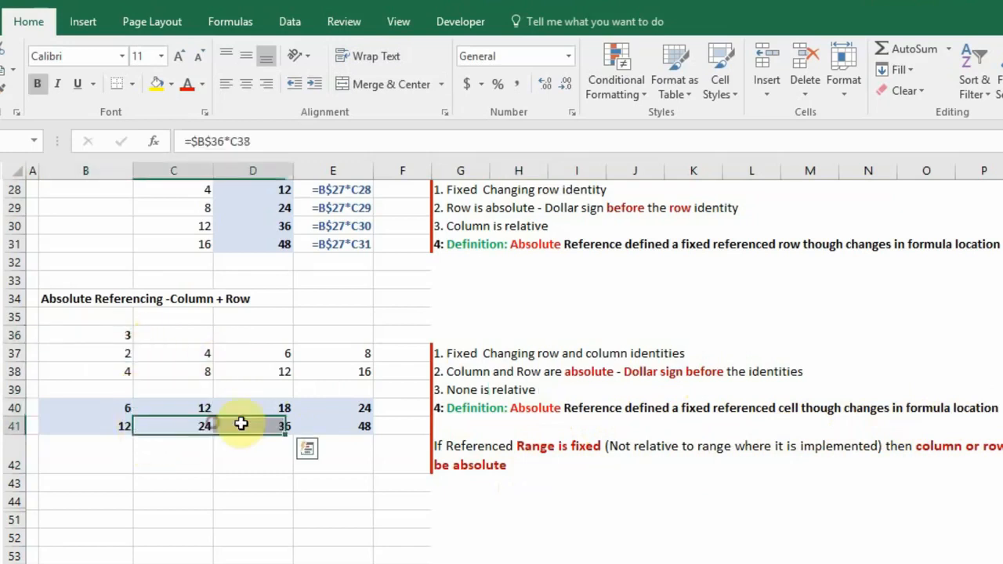
left_click(344, 419)
left_click(347, 406)
left_click(233, 414)
left_click(220, 456)
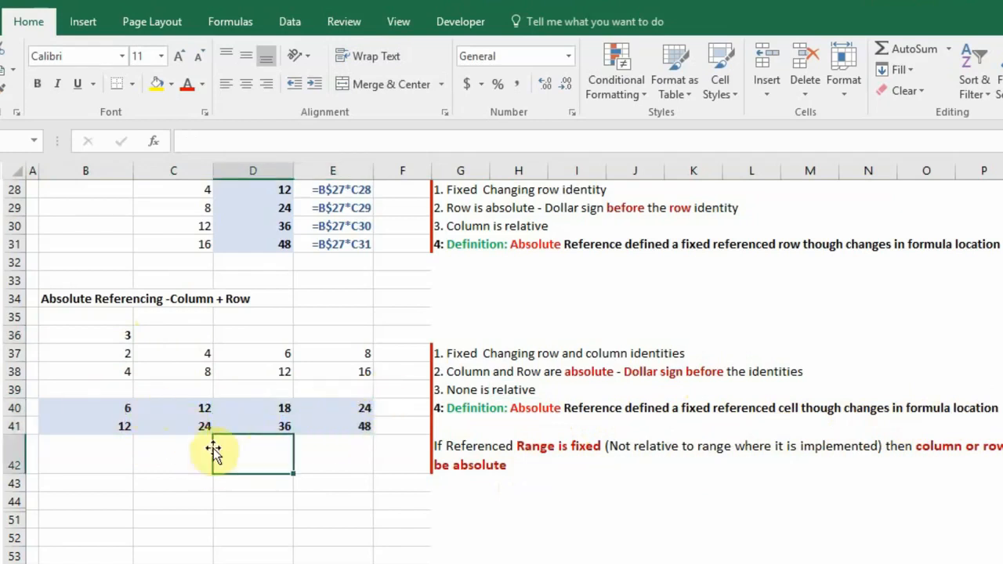
left_click(285, 423)
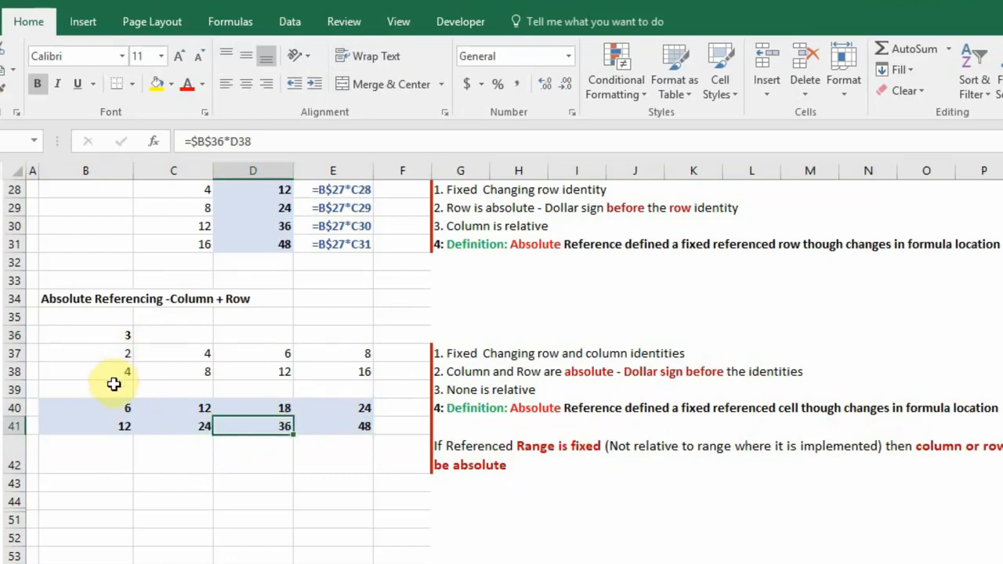
Expand the collapsed group of rows 45 to 50 and go through the listed functions that use absolute referencing.
scroll(125, 431, "down", 2)
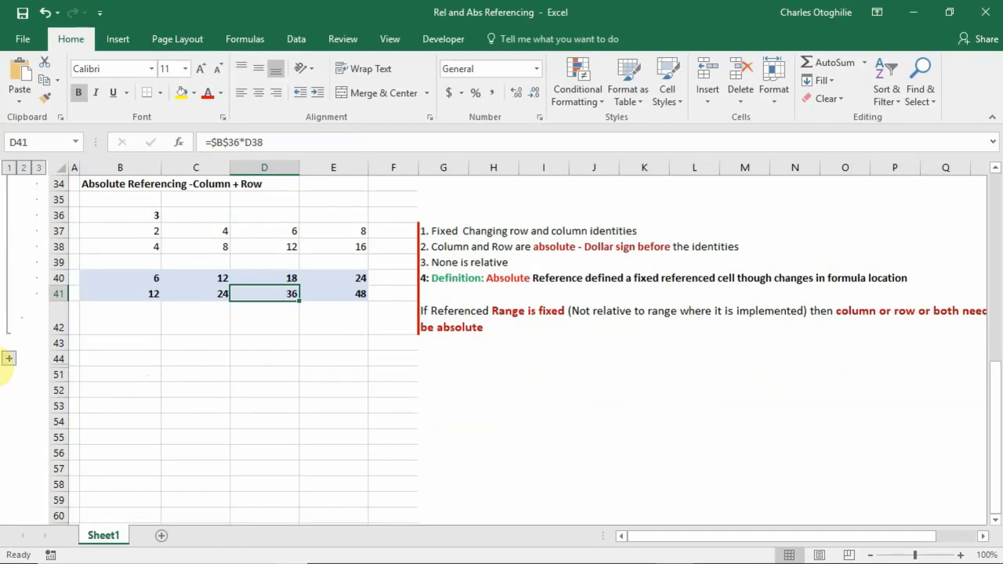
left_click(10, 359)
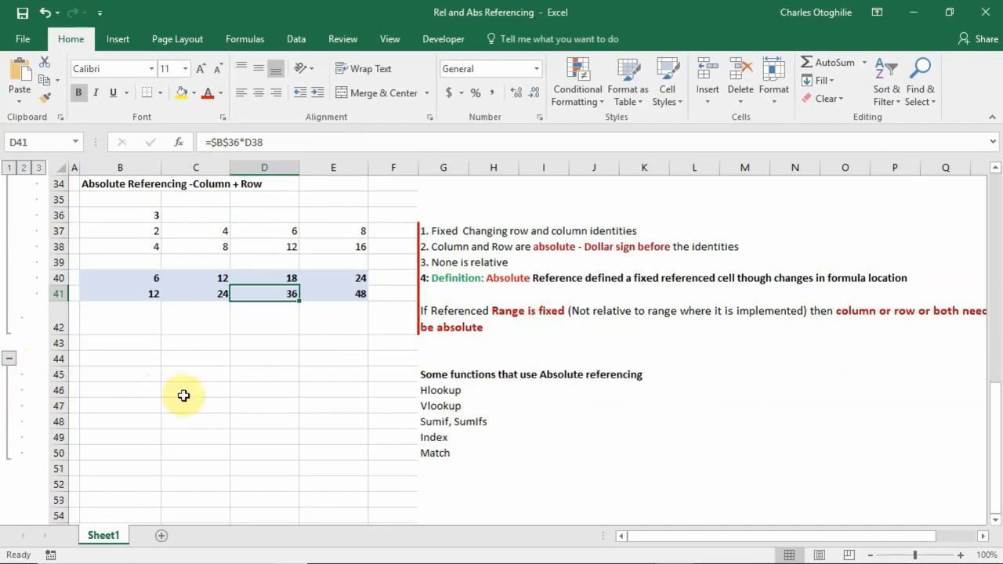
left_click(446, 393)
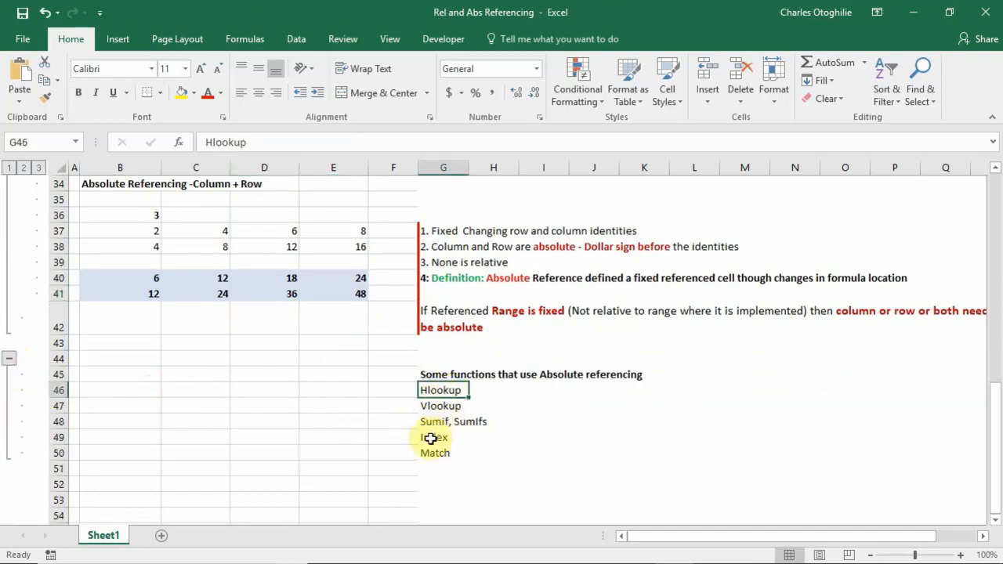
left_click(438, 407)
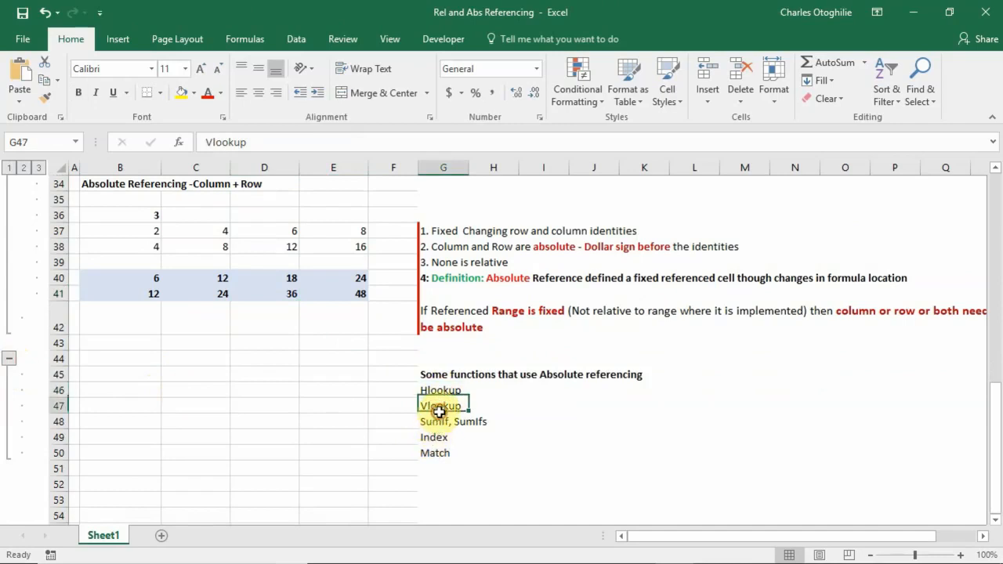
left_click(438, 423)
left_click(478, 421)
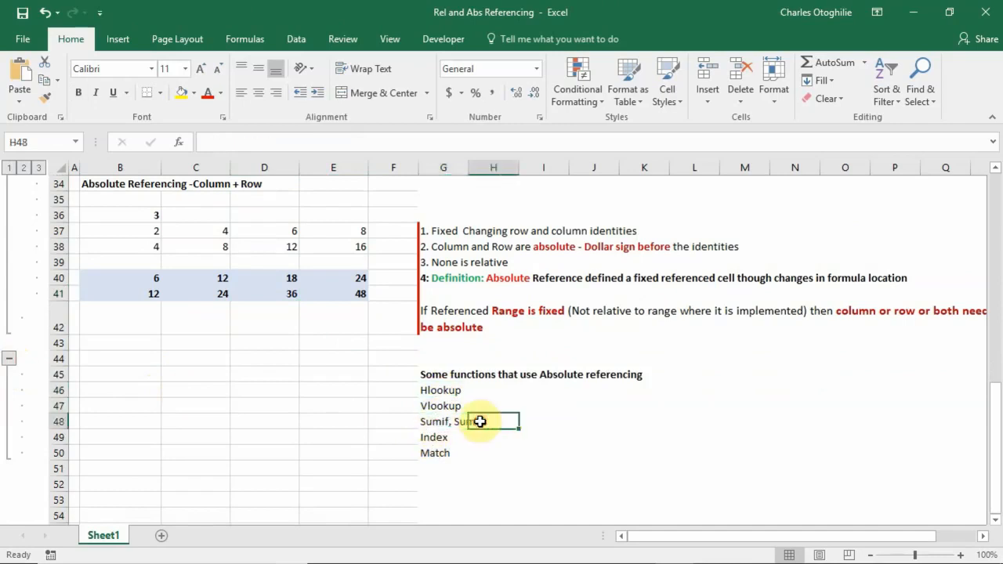
left_click(455, 437)
left_click(437, 460)
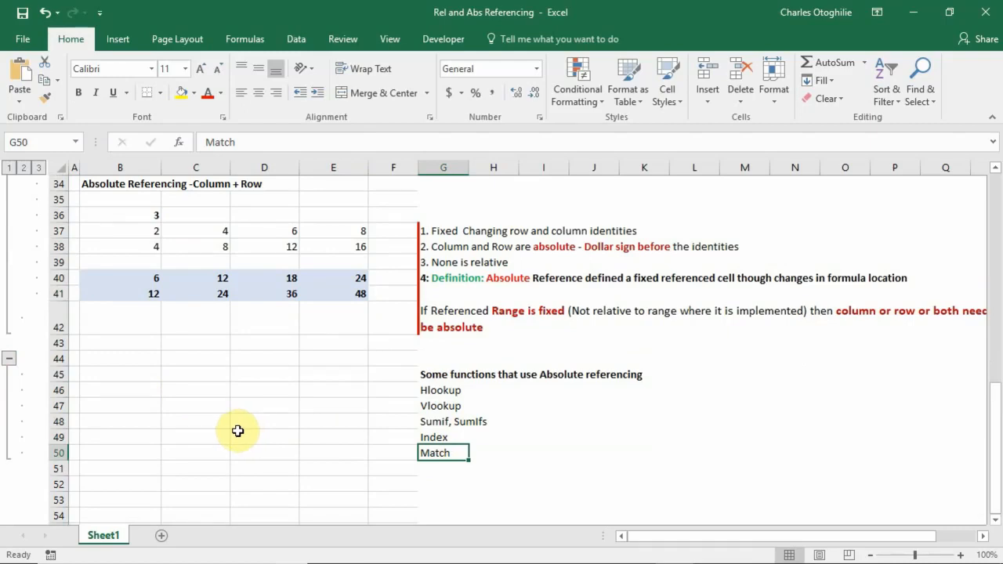
Review the sheet from its title down through the relative and absolute referencing sections.
scroll(239, 428, "up", 10)
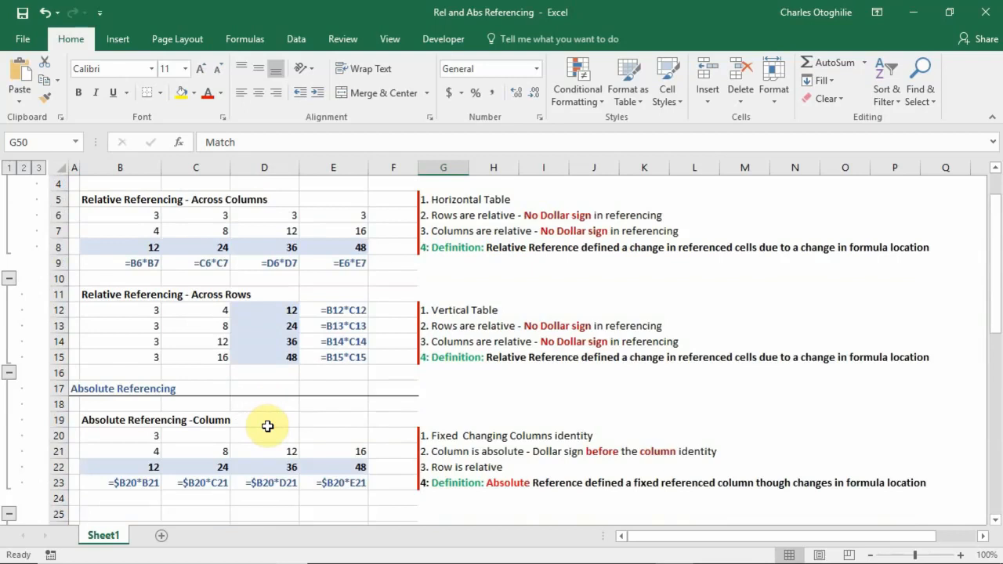
scroll(267, 427, "up", 1)
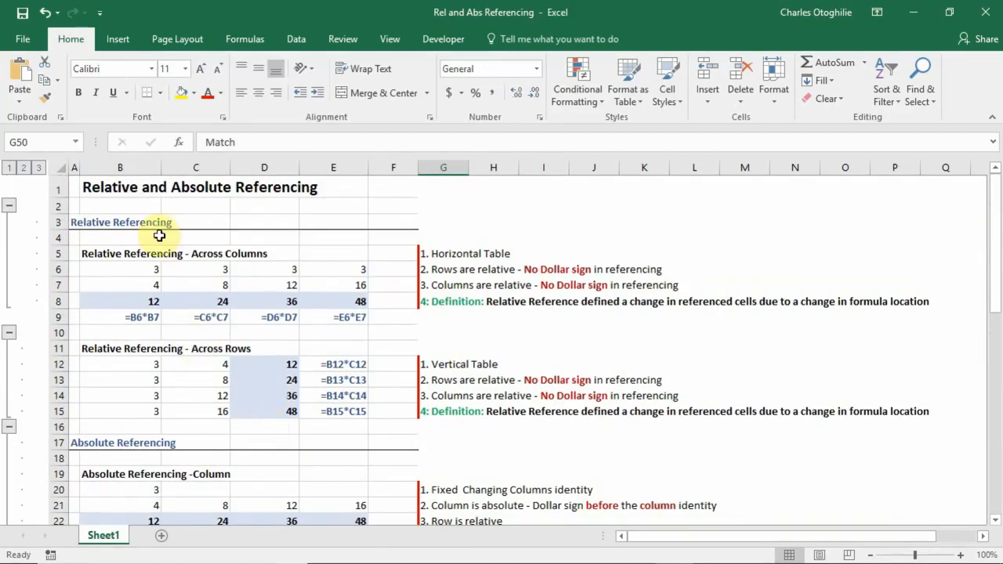
left_click(289, 193)
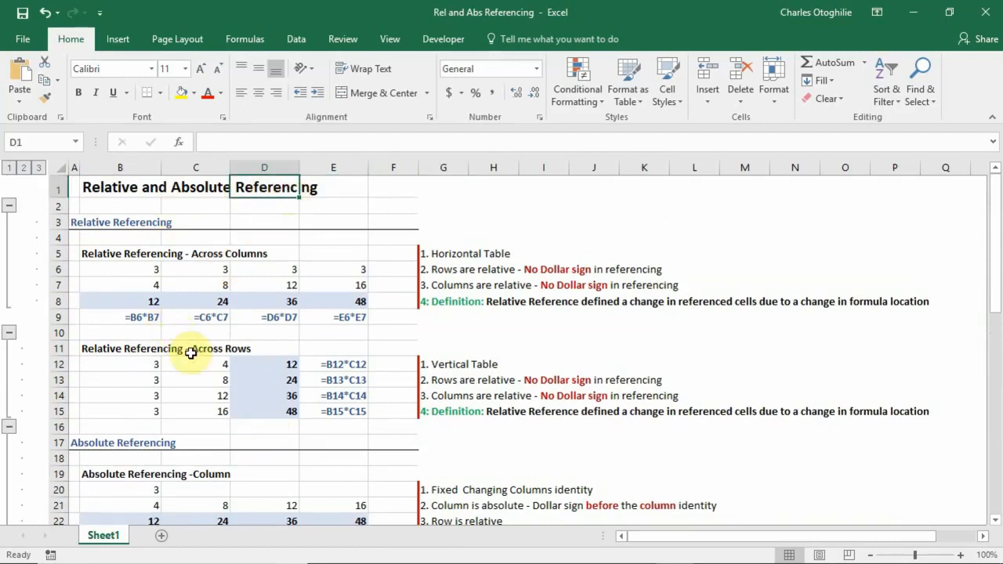
scroll(190, 368, "down", 2)
scroll(191, 368, "down", 1)
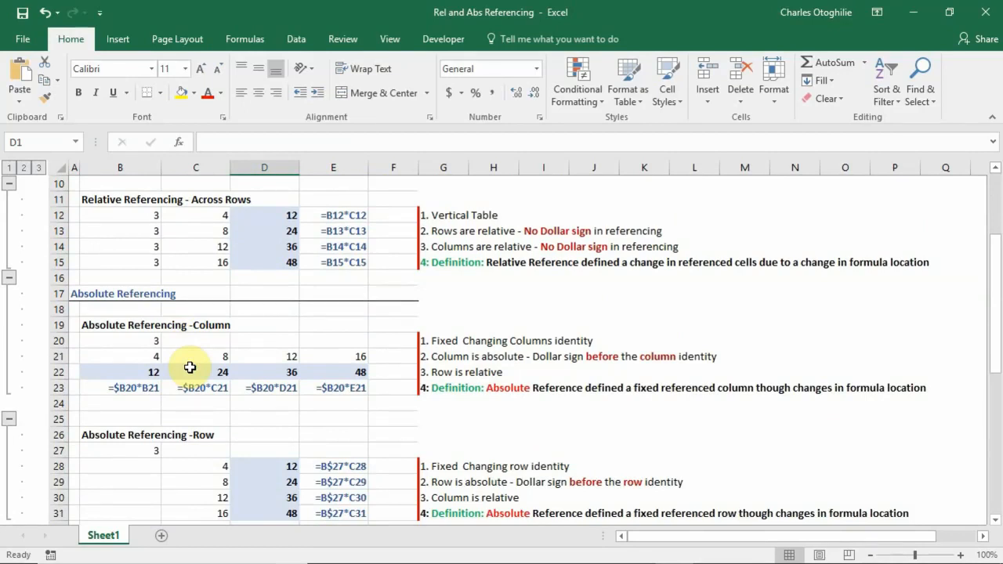
scroll(190, 368, "down", 3)
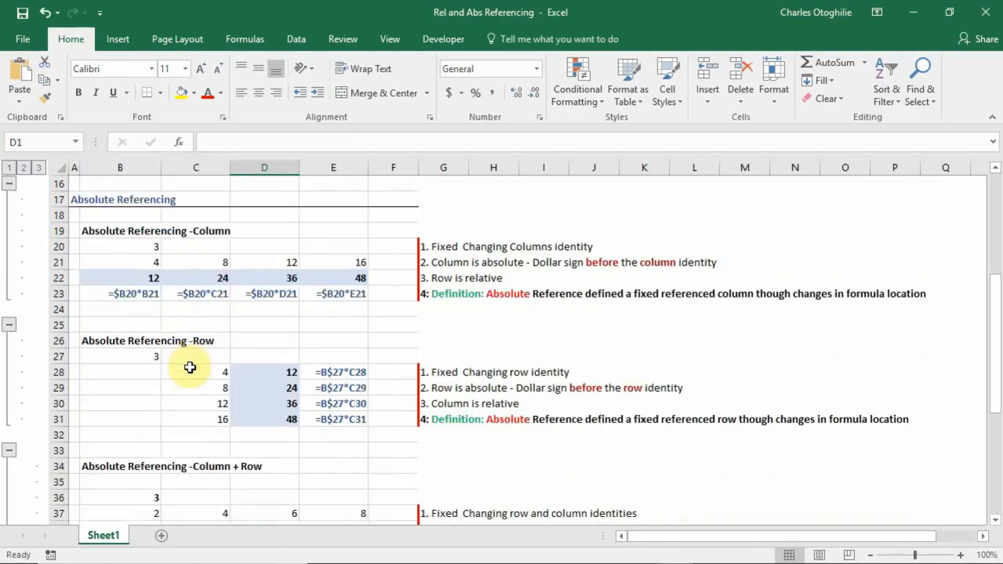